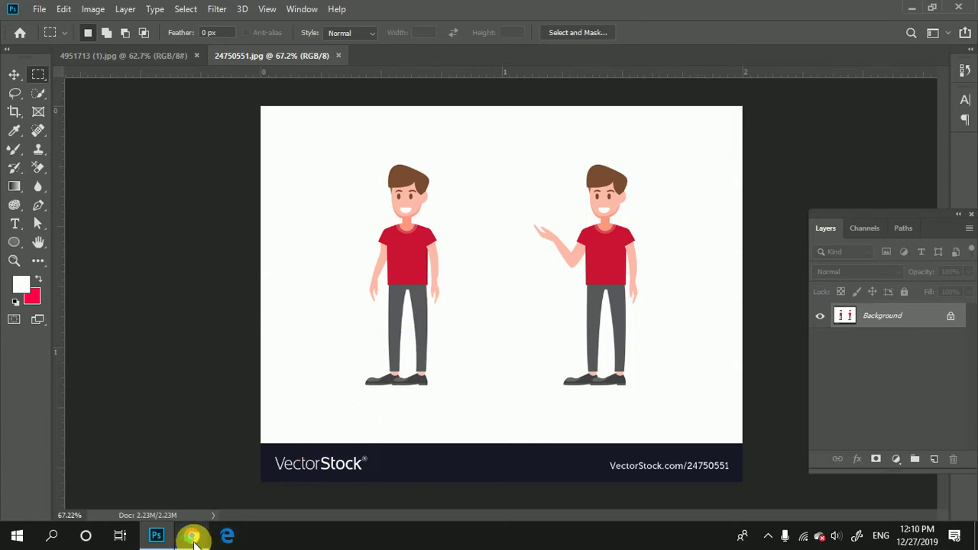
Step: Look over the source image in the browser, then return to Photoshop
mouse_move(192, 535)
click(212, 482)
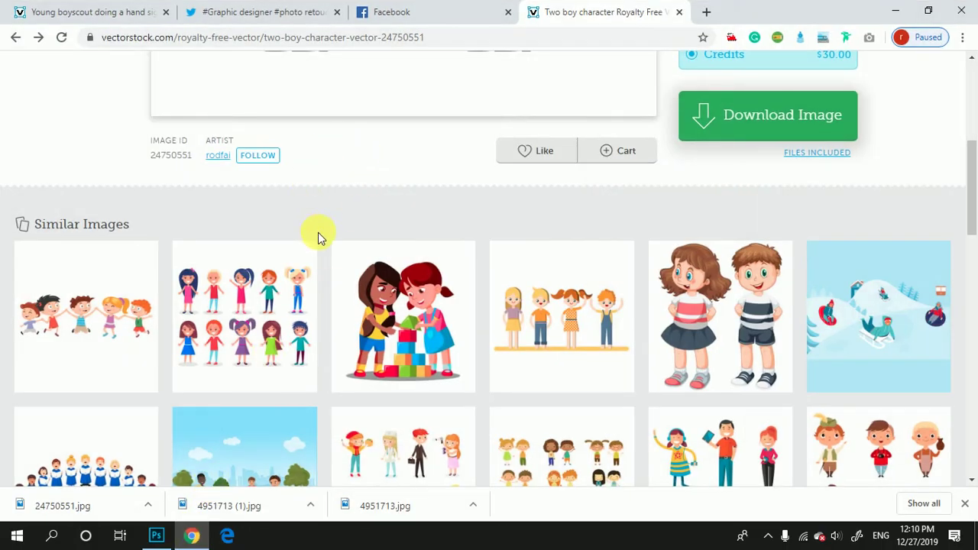
scroll(319, 236, up, 5)
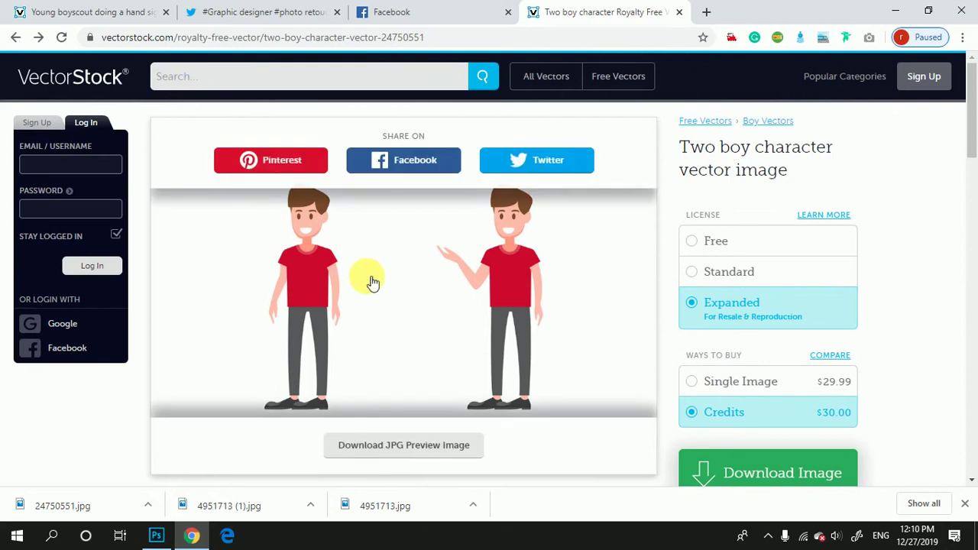
scroll(482, 334, down, 2)
scroll(531, 275, up, 2)
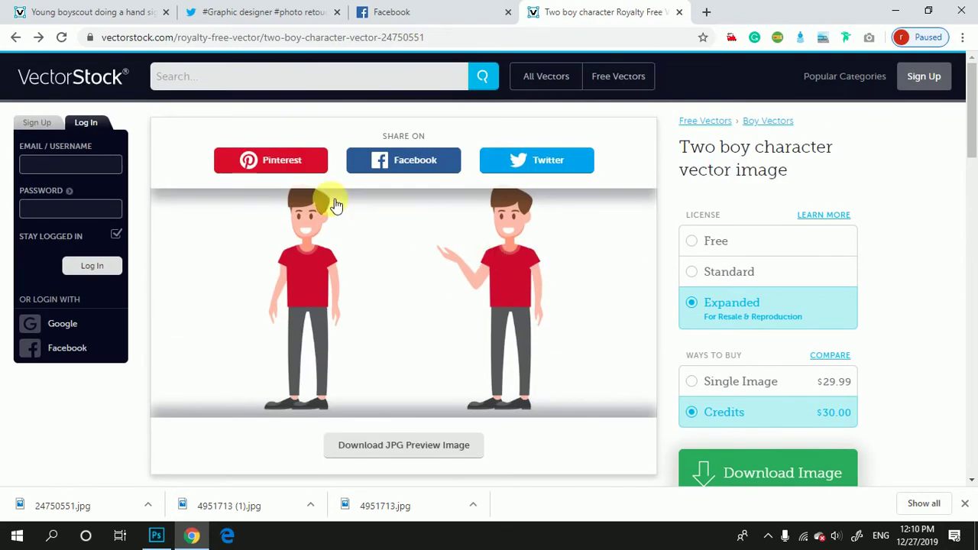
scroll(451, 367, down, 2)
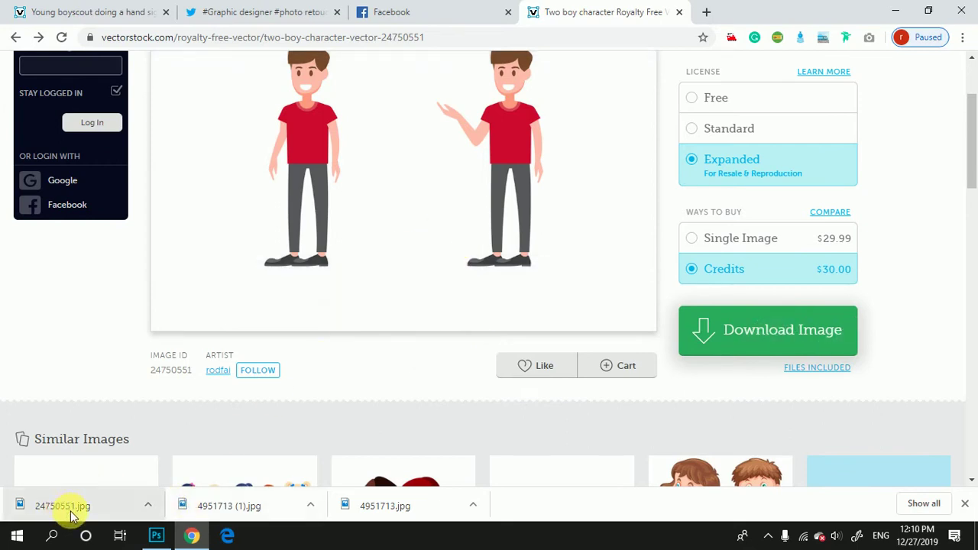
click(152, 539)
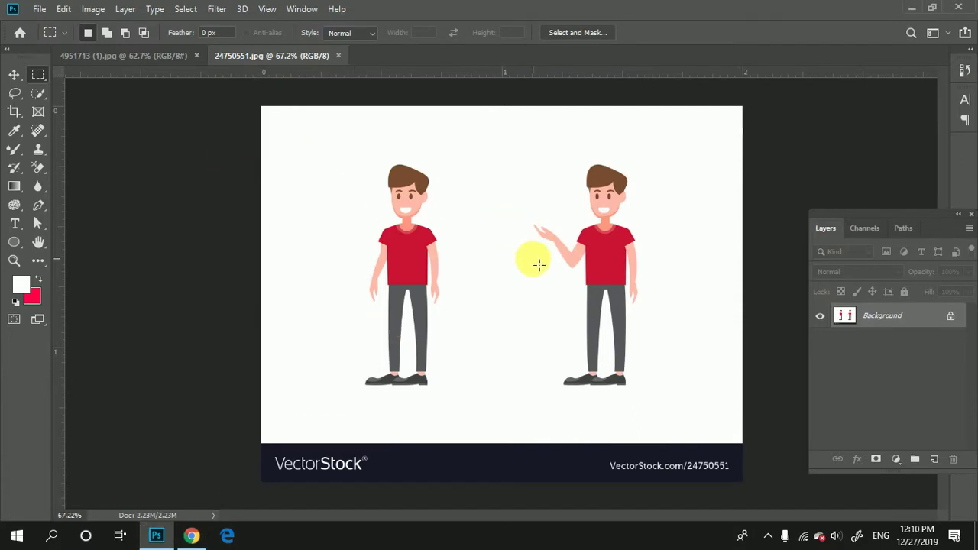
Step: Unlock the Background layer and draw a rectangular marquee around the waving boy on the right
drag(589, 222, 540, 246)
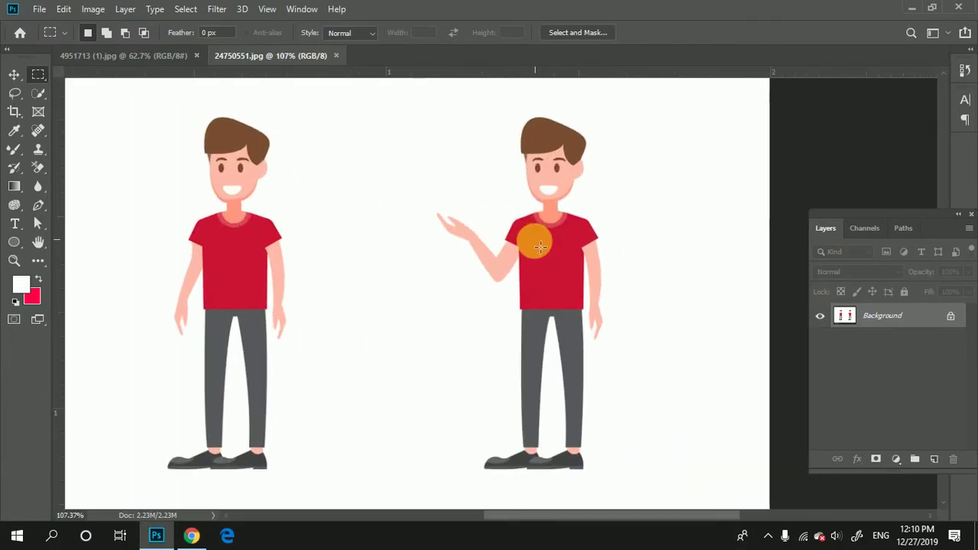
scroll(539, 246, up, 2)
scroll(540, 246, down, 1)
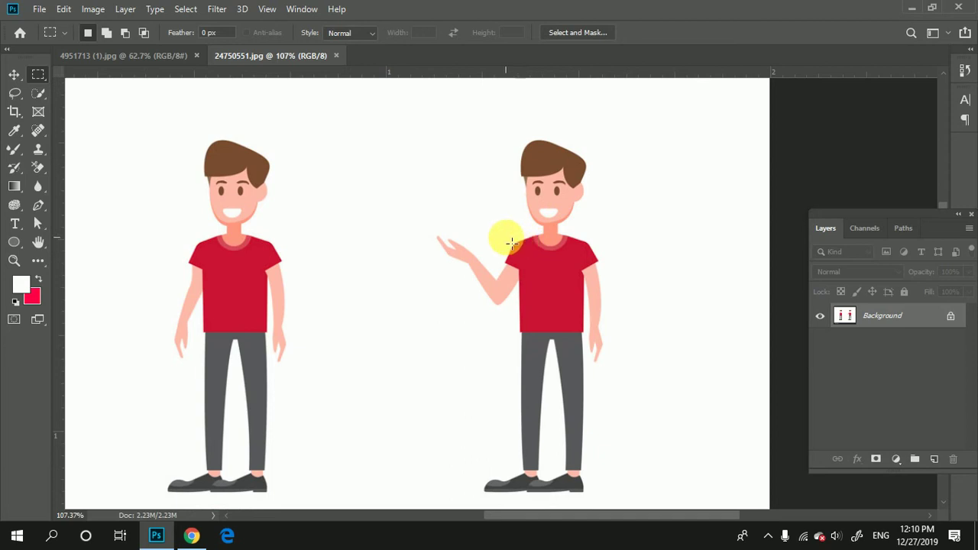
click(951, 315)
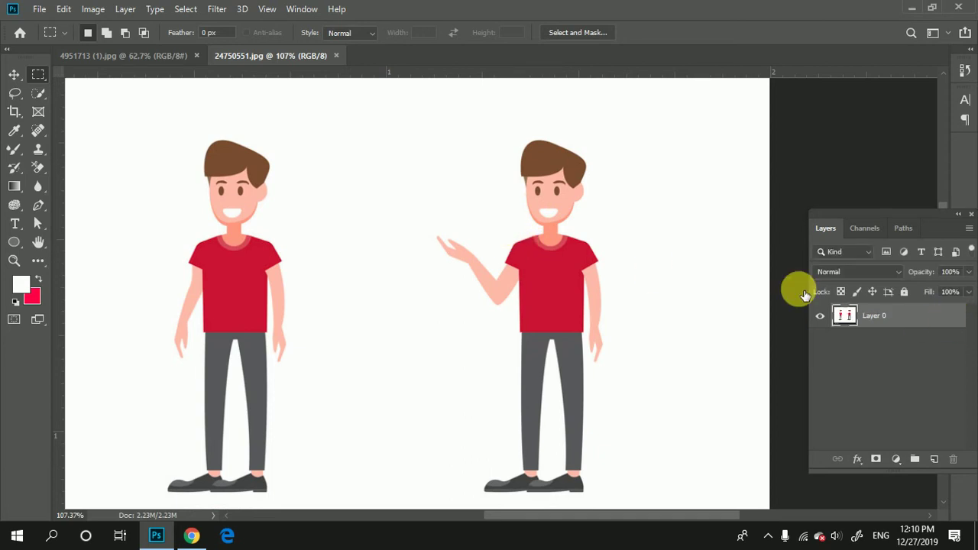
right_click(37, 74)
click(97, 77)
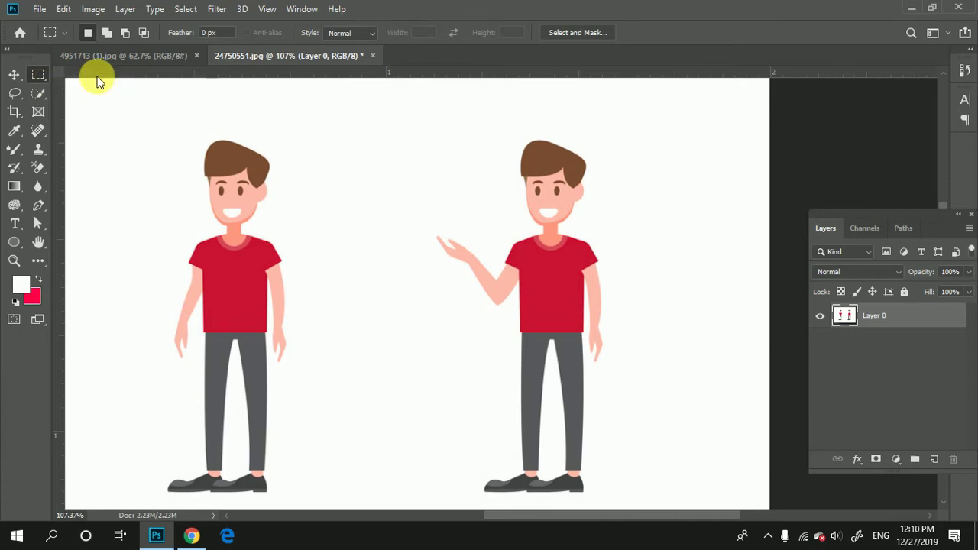
drag(390, 115, 690, 514)
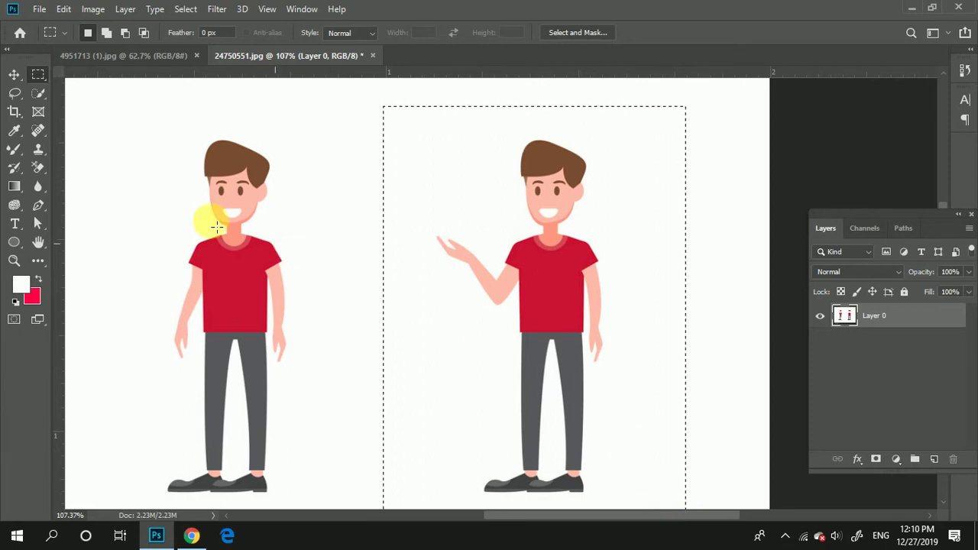
Step: Copy the selected boy and start a new document sized from the clipboard
click(63, 9)
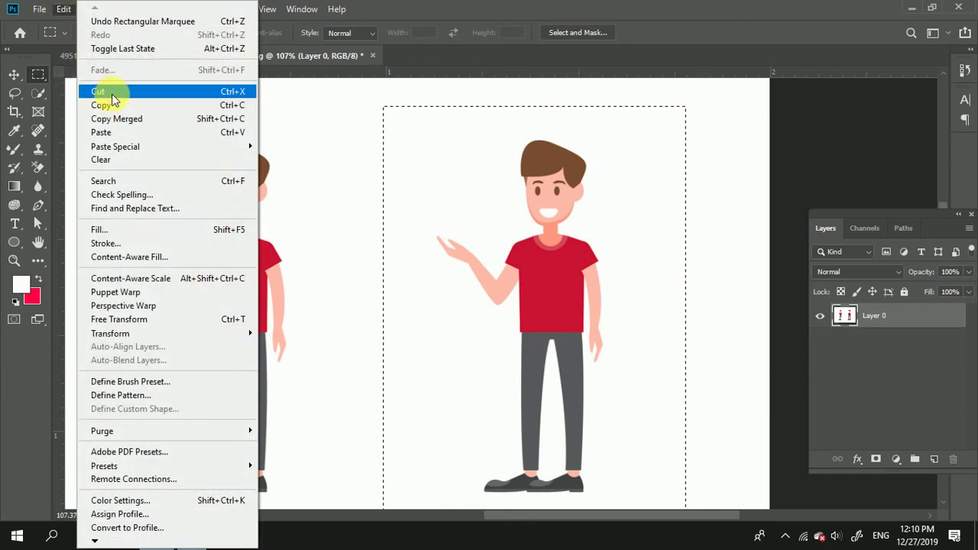
click(106, 104)
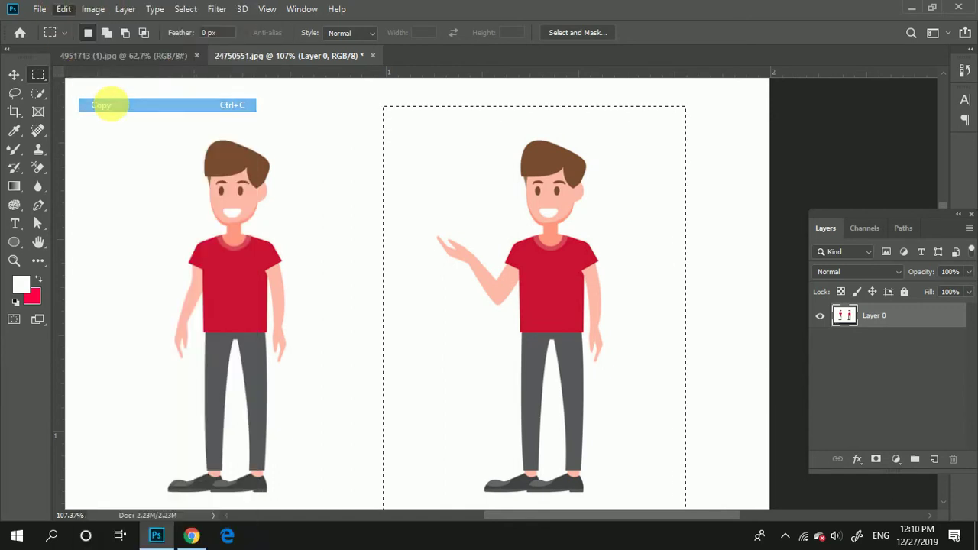
click(39, 8)
click(51, 23)
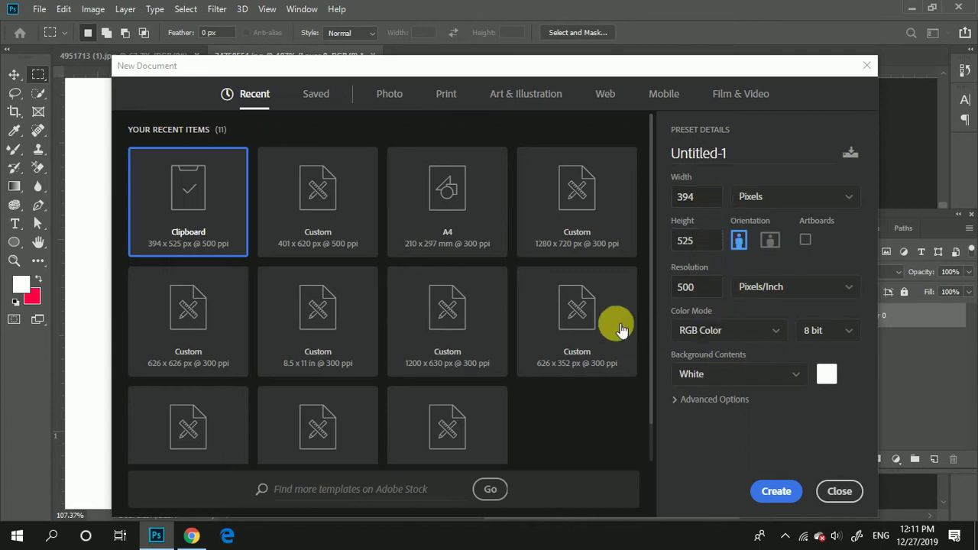
Step: Create the 394 × 525 px document, paste the boy as Layer 1 and unlock the base layer
click(778, 492)
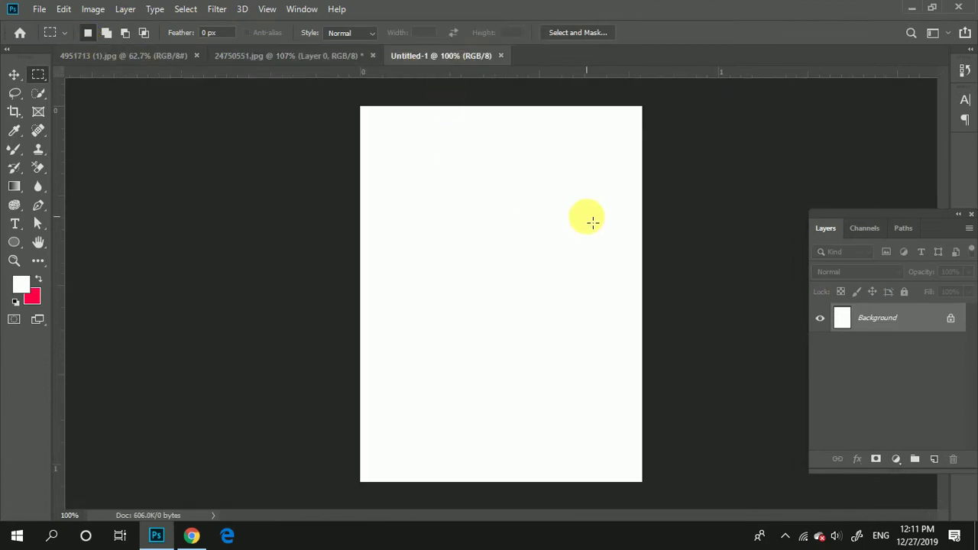
key(ctrl+v)
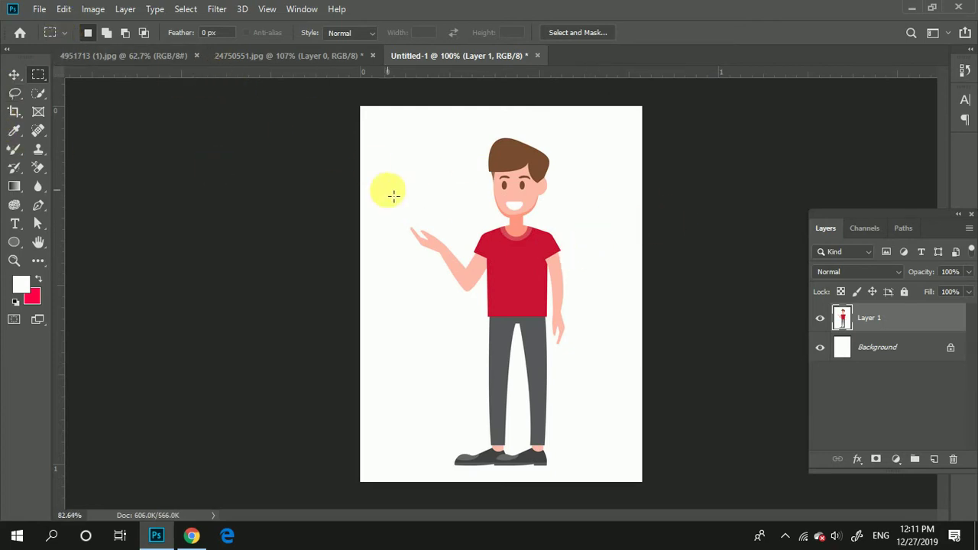
key(ctrl+minus)
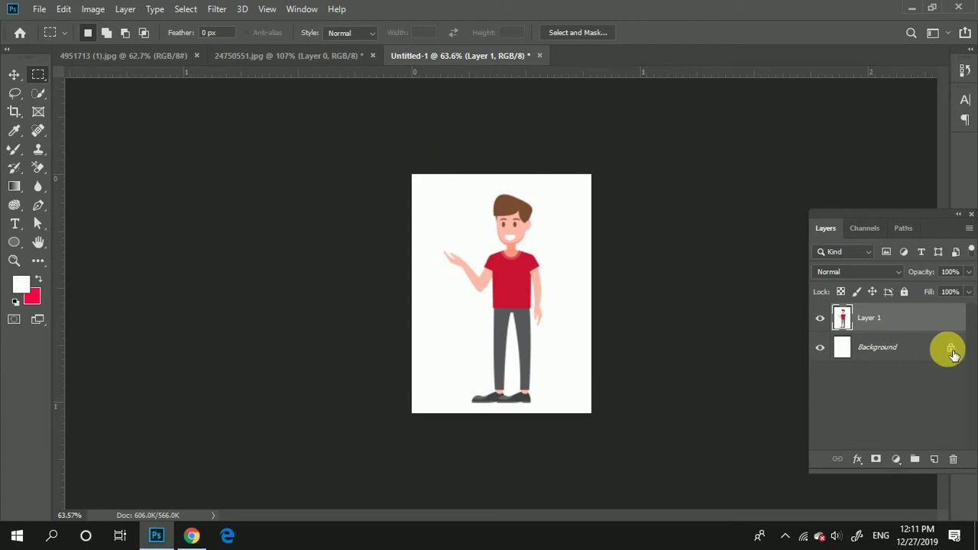
click(951, 349)
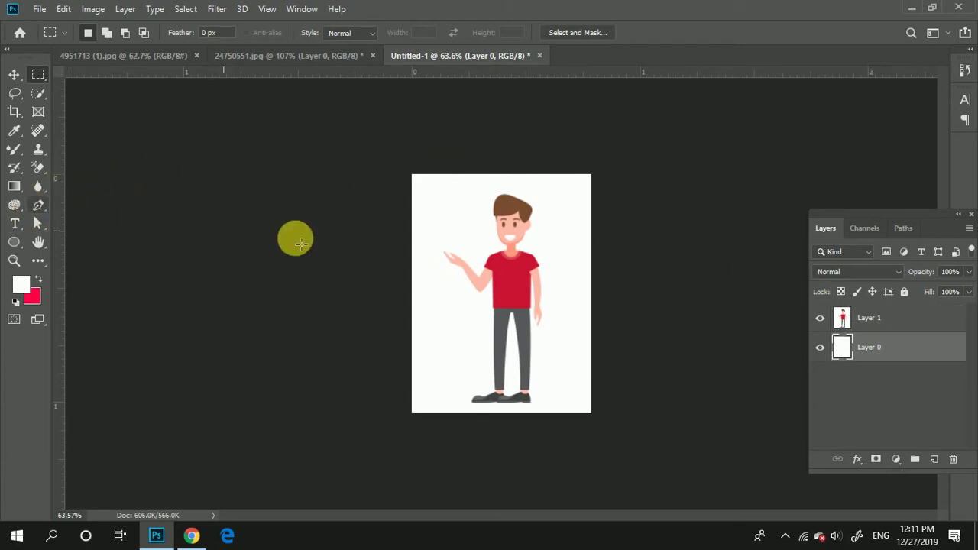
scroll(527, 264, up, 2)
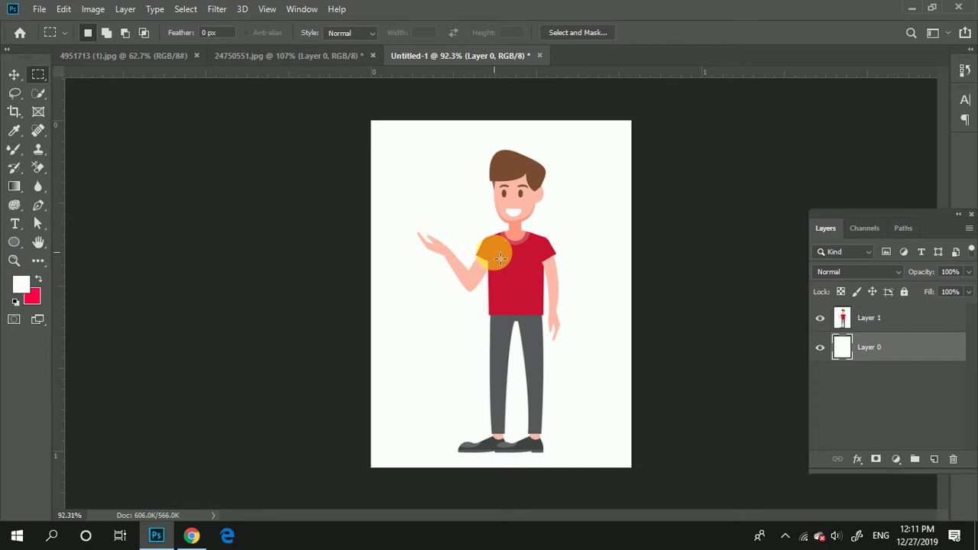
scroll(500, 258, up, 5)
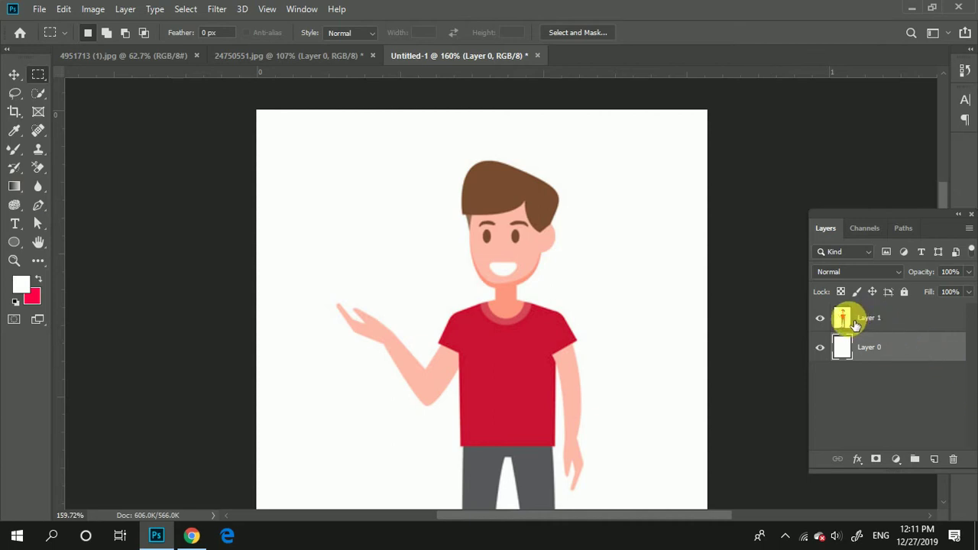
scroll(524, 272, down, 1)
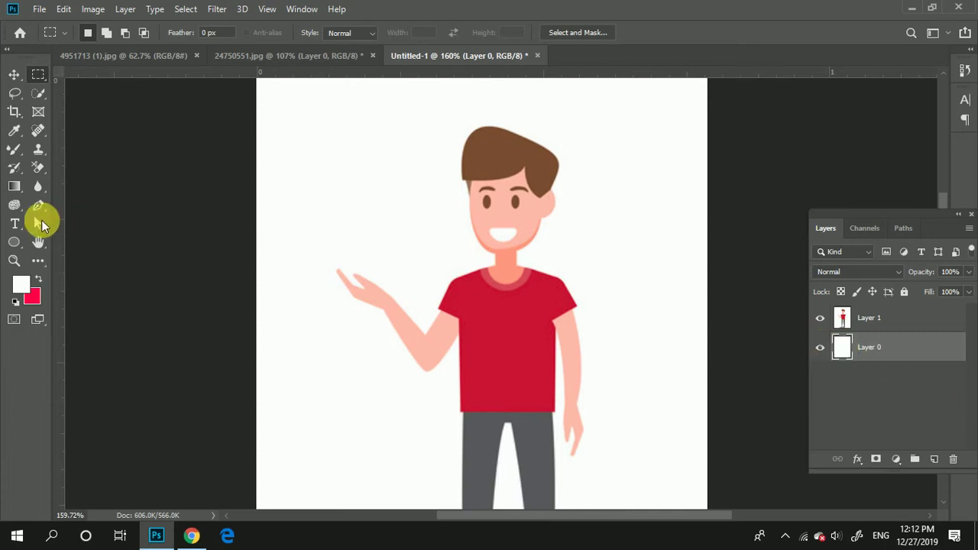
Step: With the Pen tool, trace the hair outline across the top and down the right side
key(p)
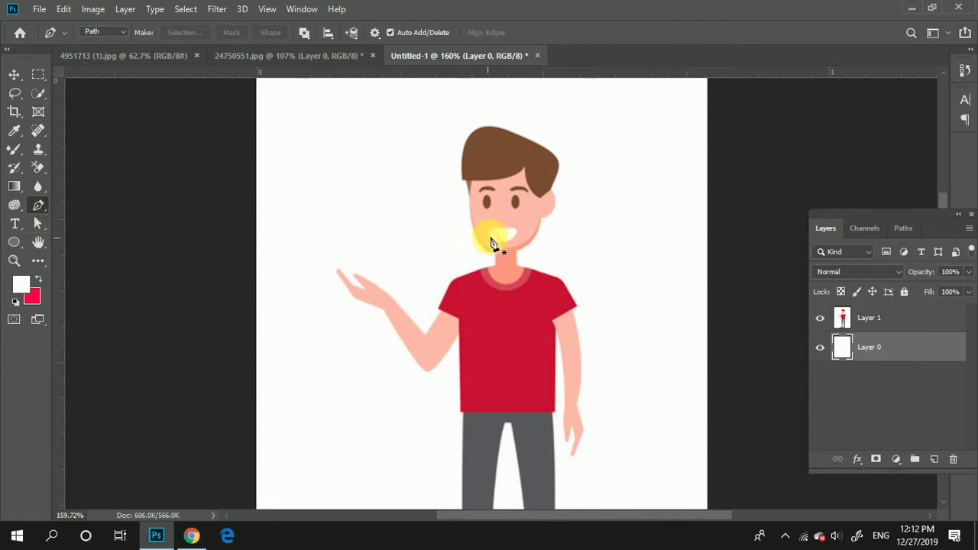
scroll(500, 191, up, 1)
scroll(492, 221, up, 2)
scroll(493, 221, up, 1)
scroll(488, 224, up, 1)
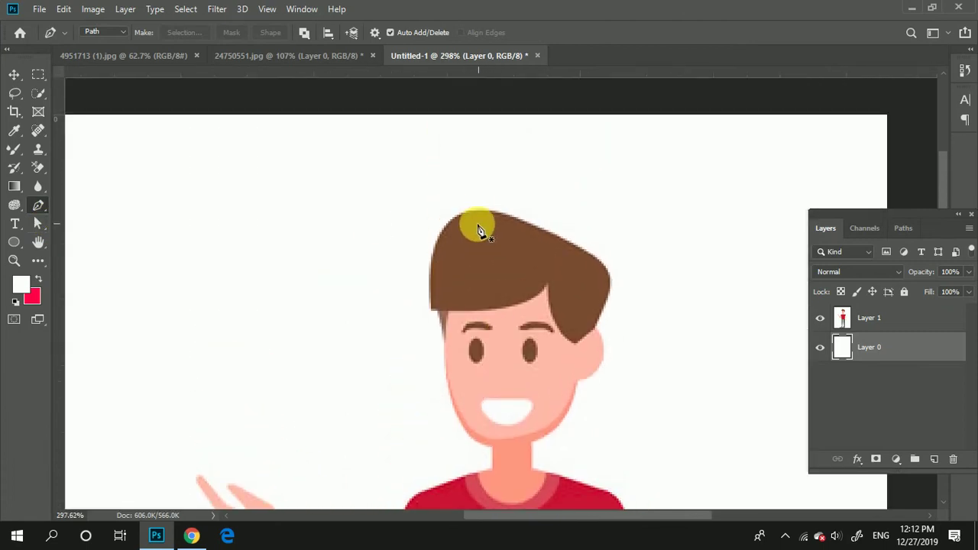
scroll(473, 219, up, 1)
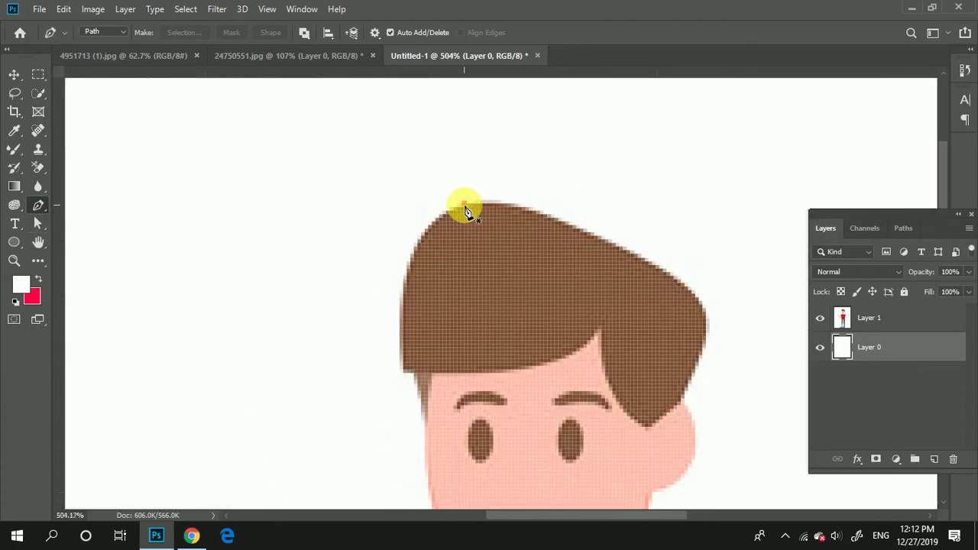
drag(493, 198, 493, 197)
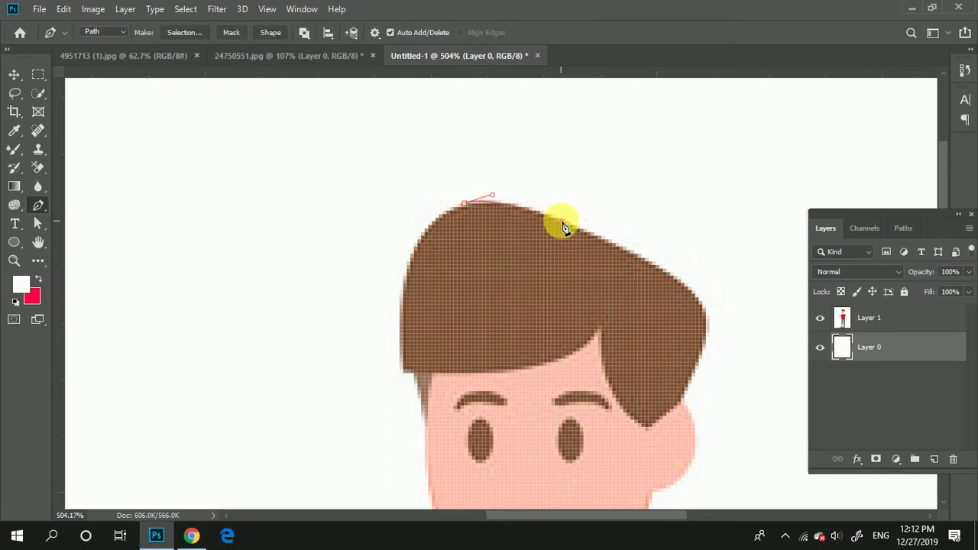
click(591, 230)
scroll(598, 237, down, 1)
drag(687, 250, 701, 269)
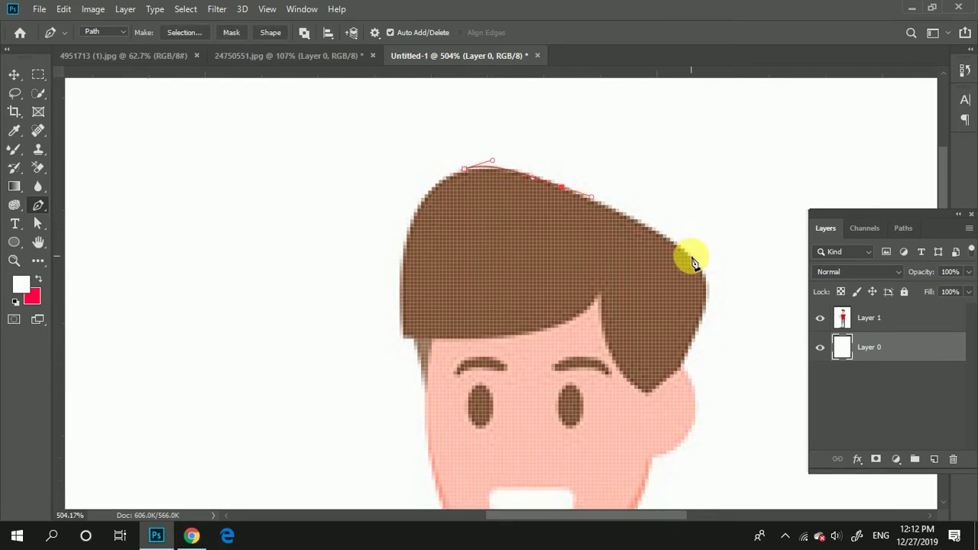
scroll(701, 269, down, 2)
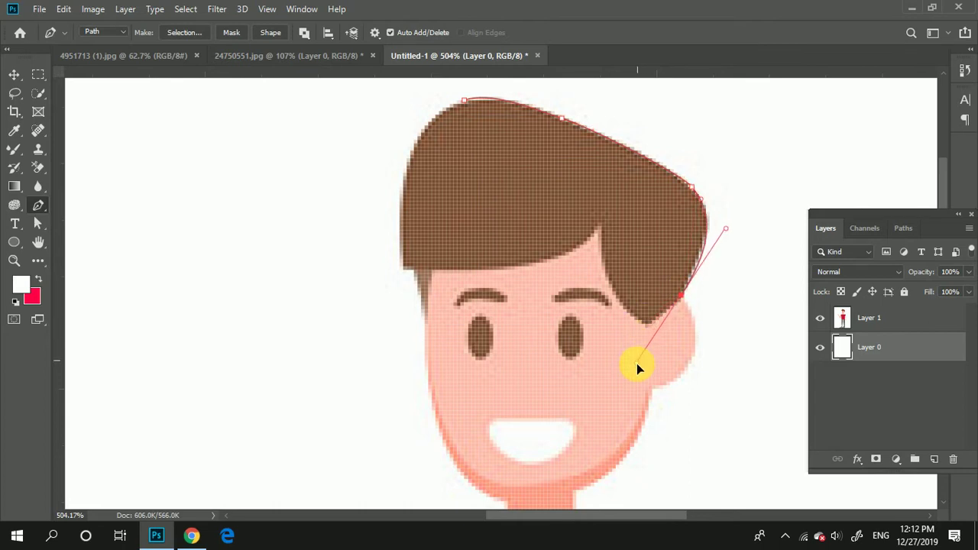
drag(637, 351, 636, 365)
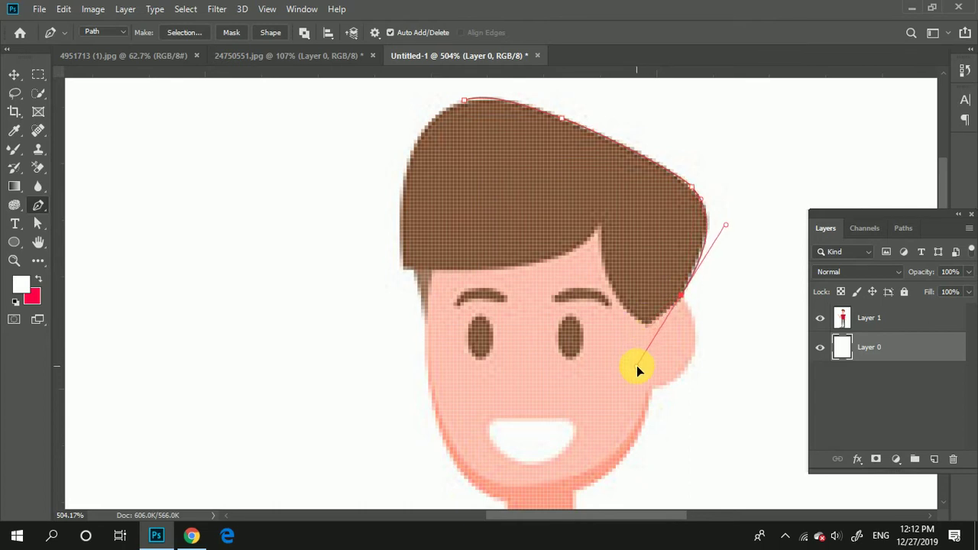
alt+click(682, 297)
click(647, 324)
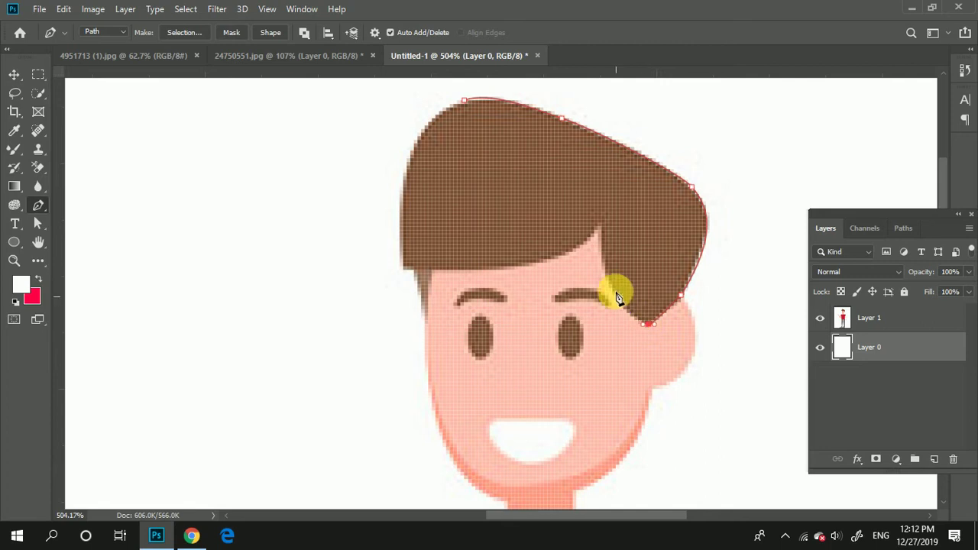
drag(603, 187, 605, 155)
alt+click(602, 229)
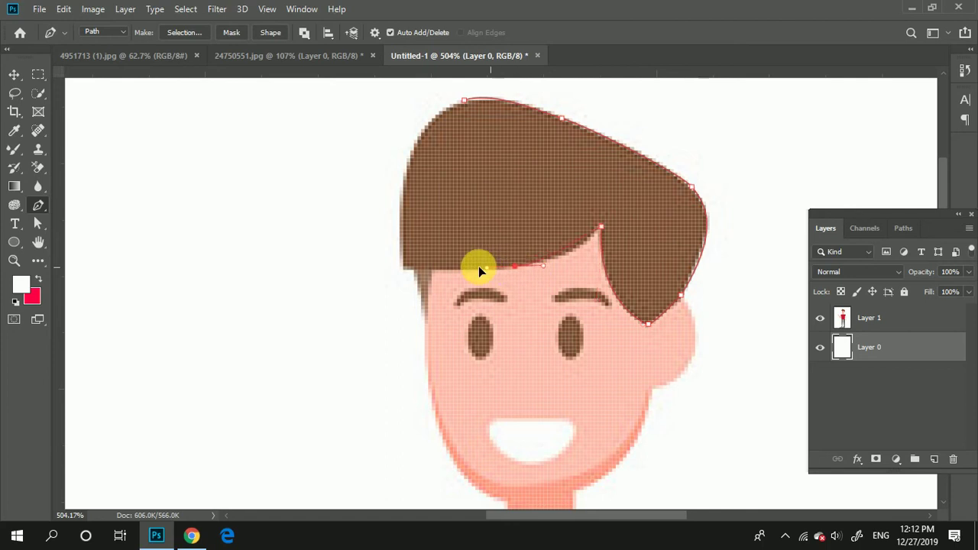
Step: Add anchors along the hairline and up the left side, closing the path at its start
drag(461, 267, 516, 274)
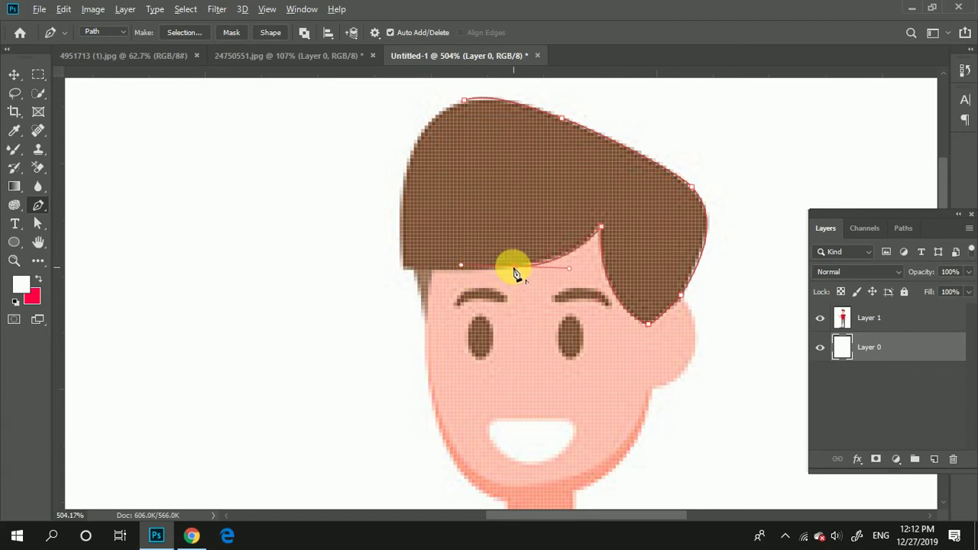
key(ctrl+z)
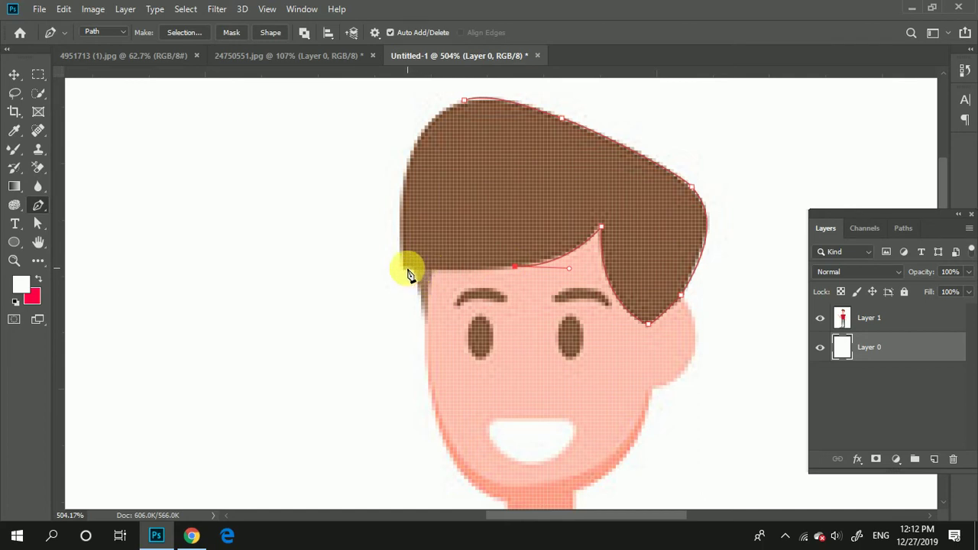
click(397, 266)
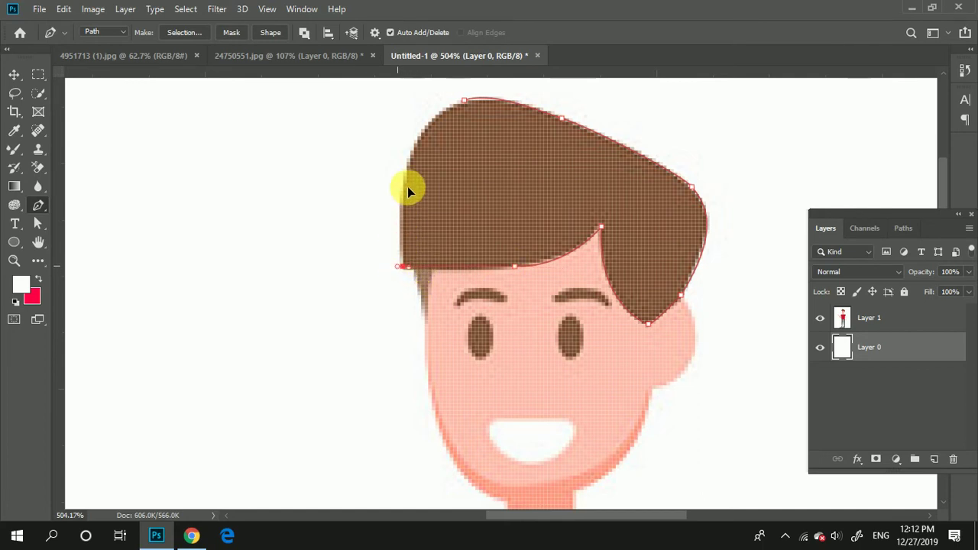
drag(422, 116, 421, 116)
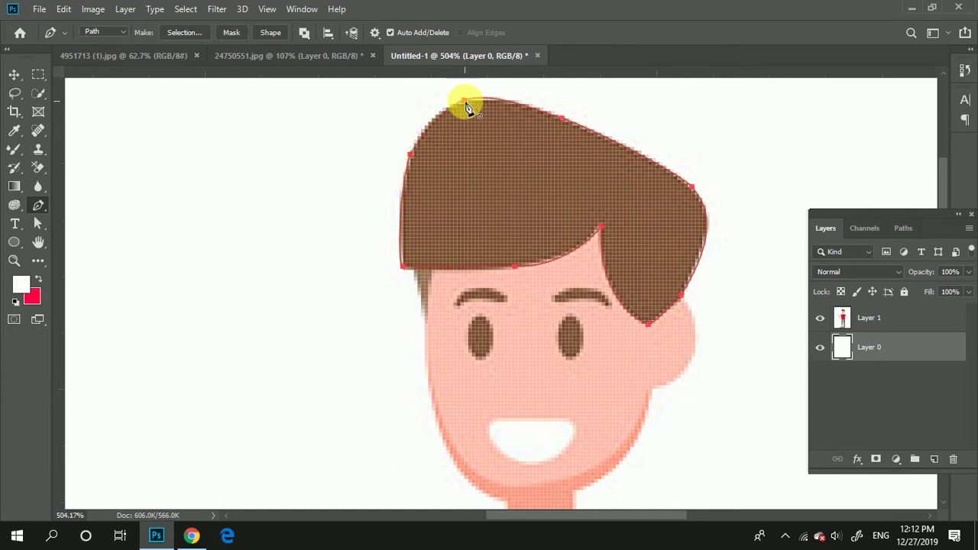
drag(476, 96, 497, 90)
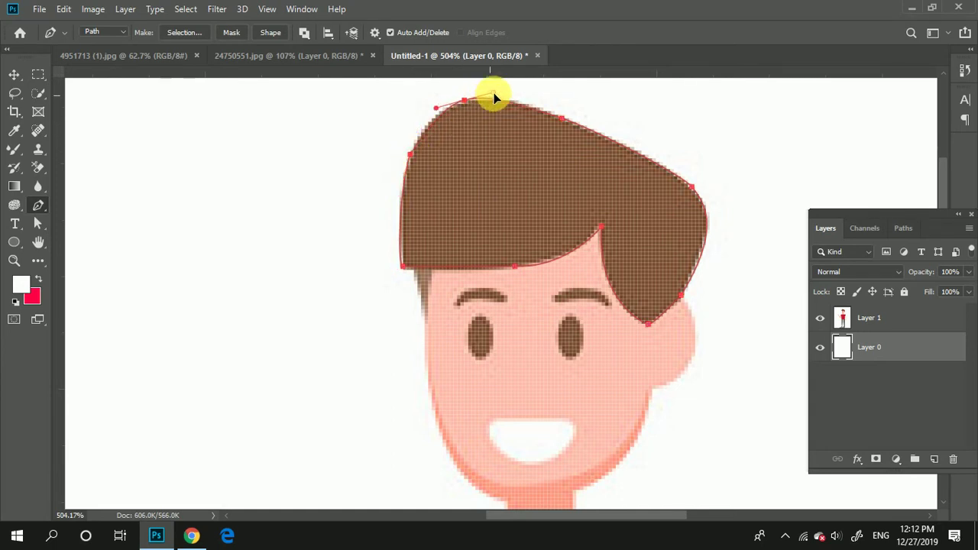
scroll(495, 191, down, 3)
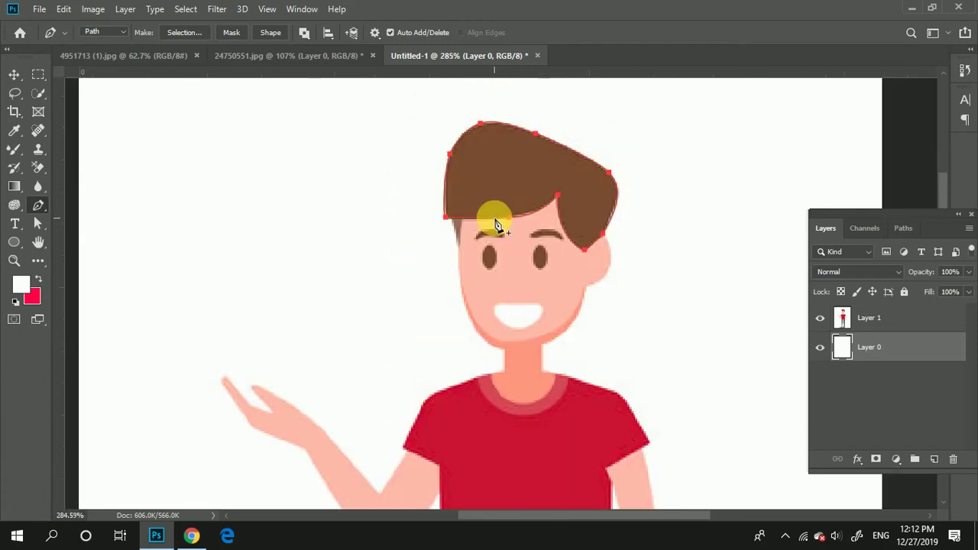
scroll(463, 146, up, 2)
scroll(445, 225, up, 1)
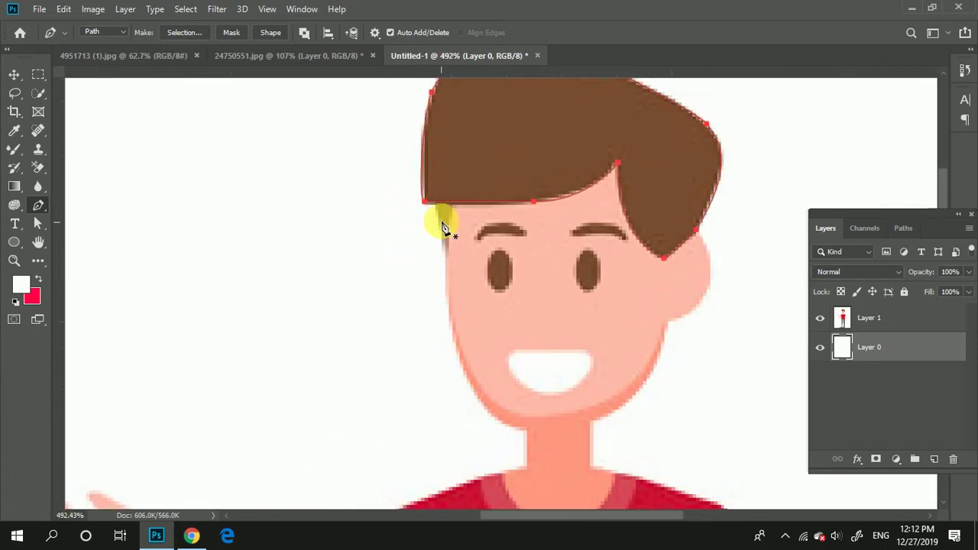
scroll(640, 219, up, 1)
scroll(681, 290, up, 2)
scroll(676, 273, up, 1)
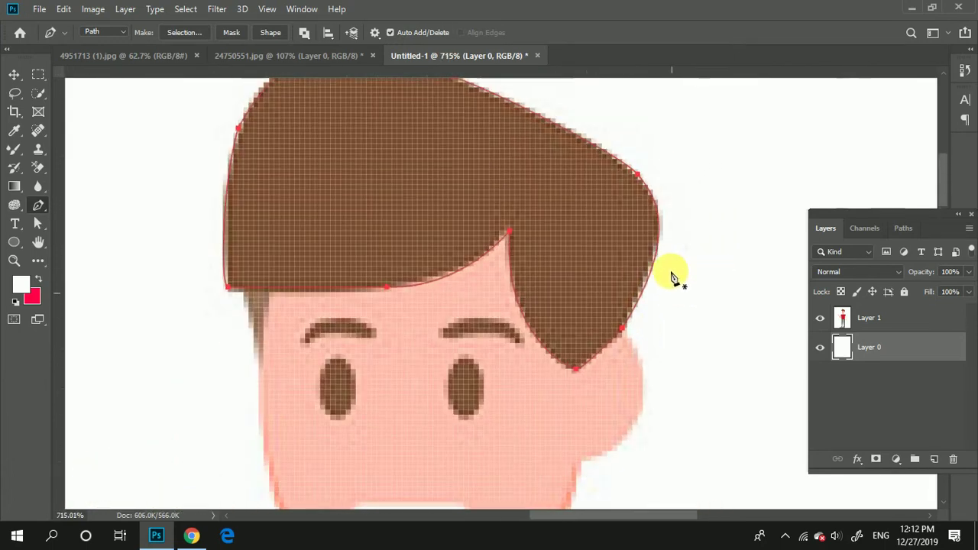
scroll(375, 131, down, 1)
scroll(327, 114, up, 2)
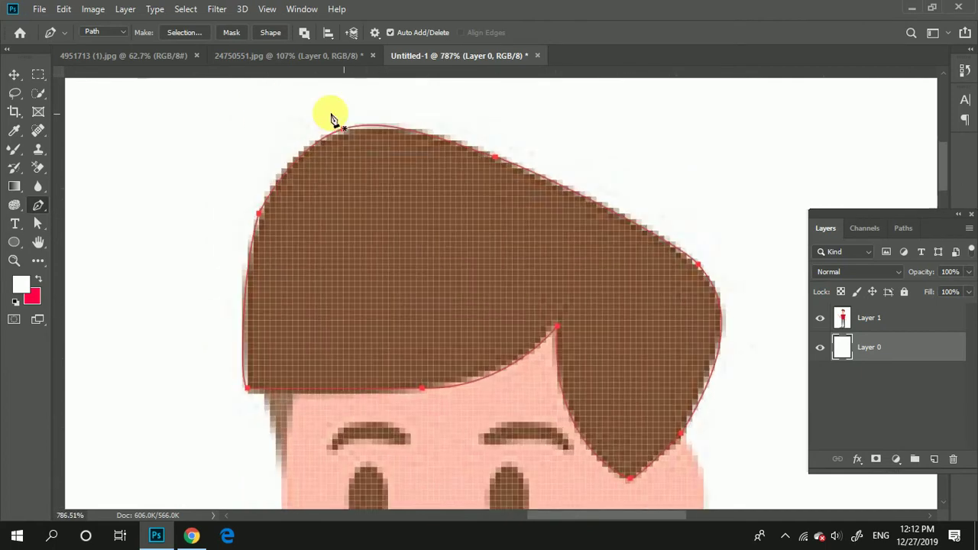
scroll(324, 136, up, 1)
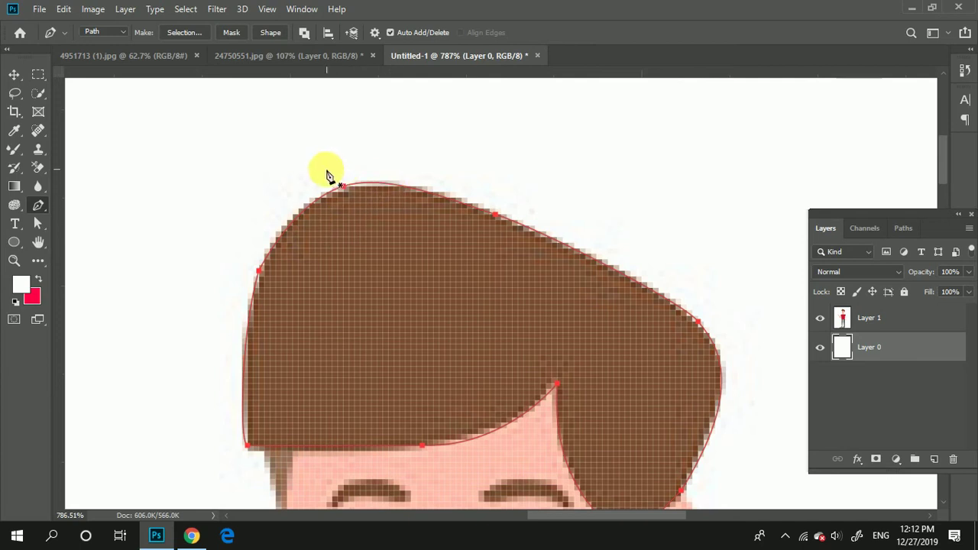
scroll(325, 173, down, 1)
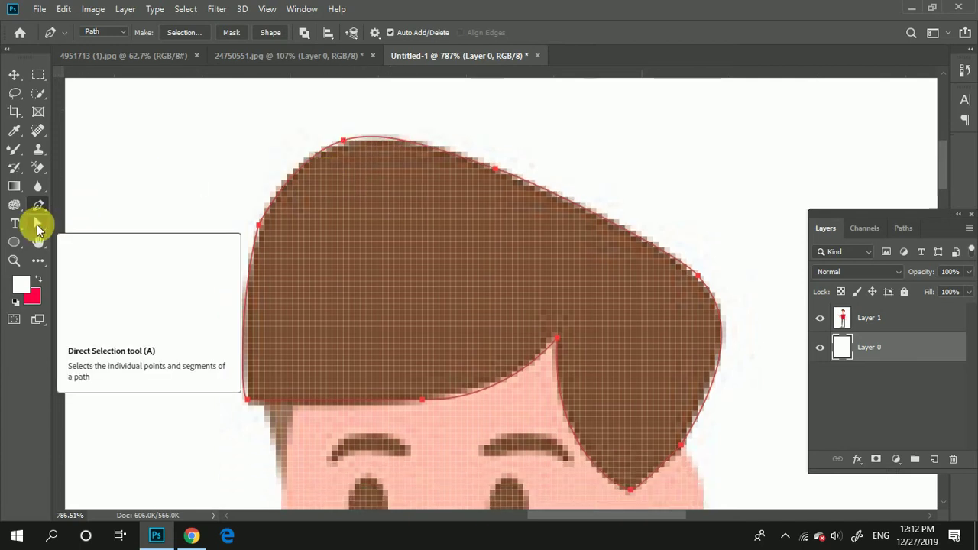
Step: With the Direct Selection Tool, drag the top anchor's handles so the path hugs the hair's crown
click(38, 226)
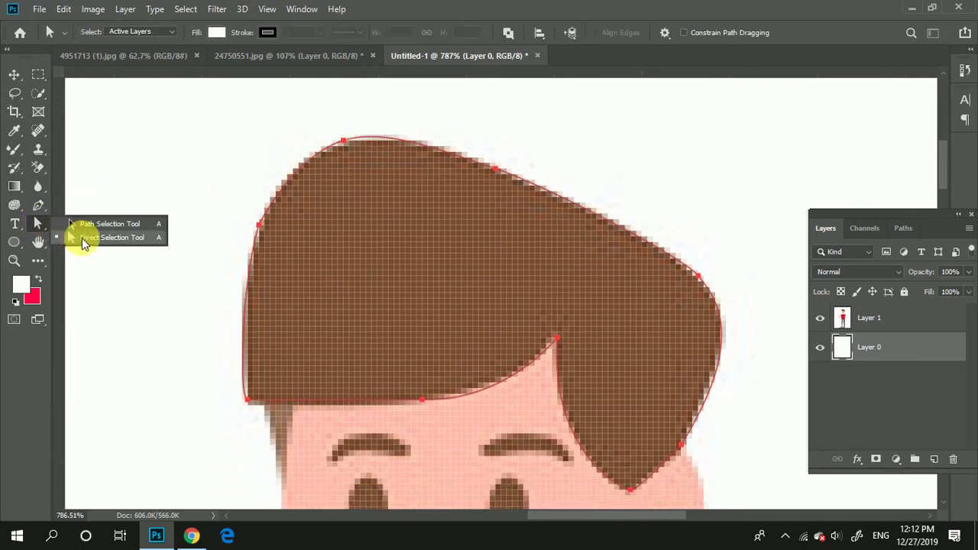
click(95, 240)
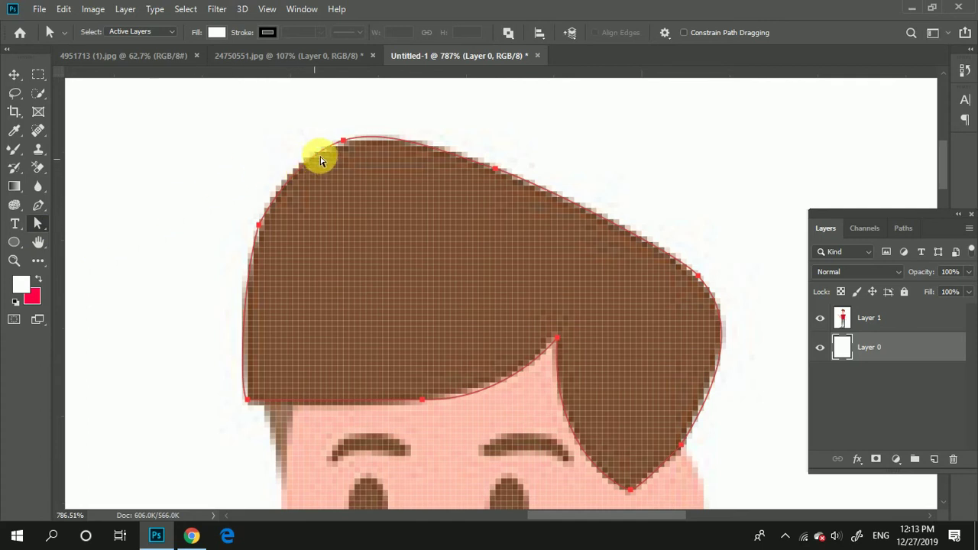
drag(319, 125, 377, 164)
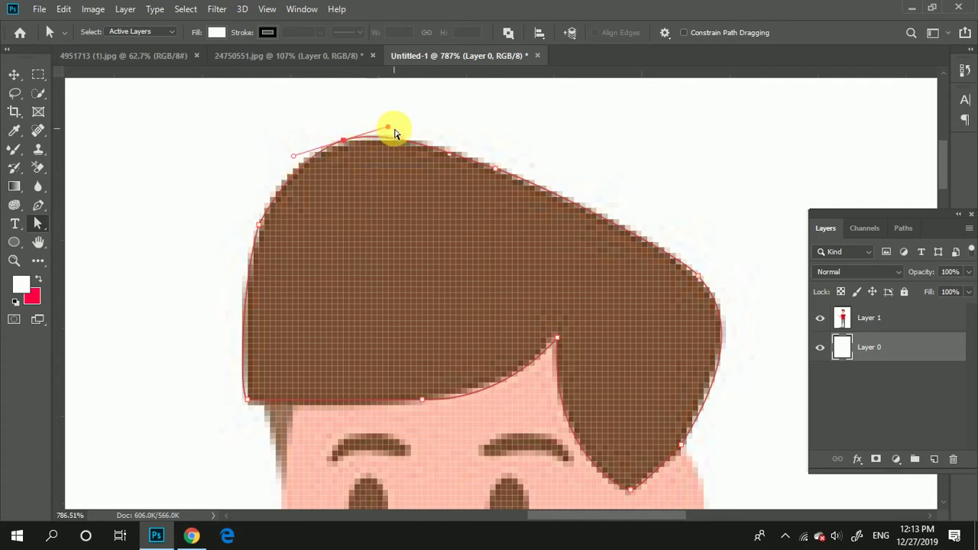
drag(387, 130, 448, 135)
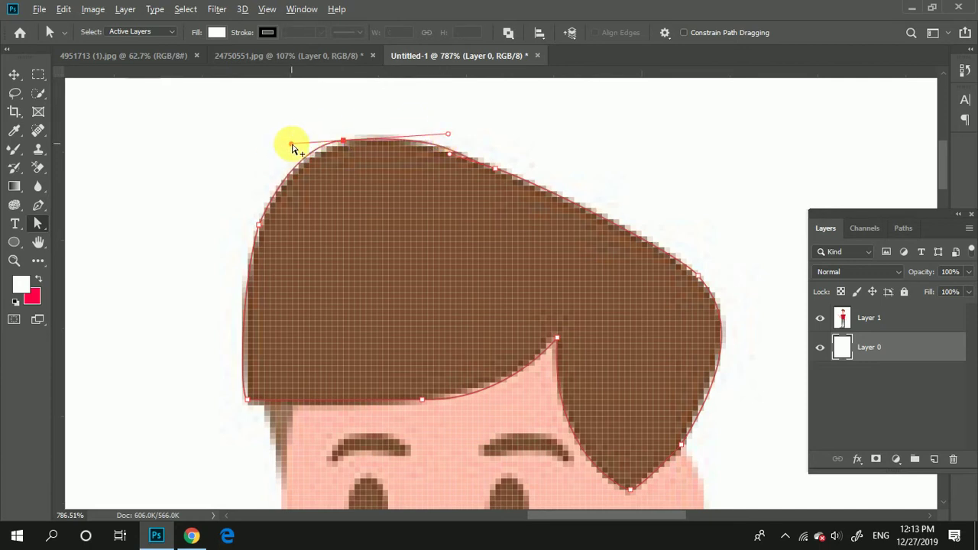
drag(292, 146, 286, 154)
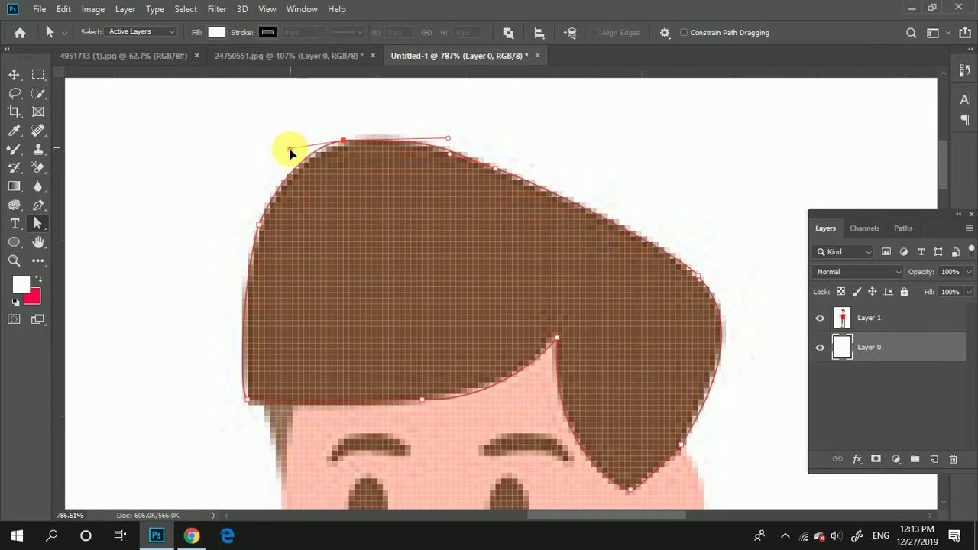
drag(286, 155, 281, 162)
scroll(469, 158, down, 3)
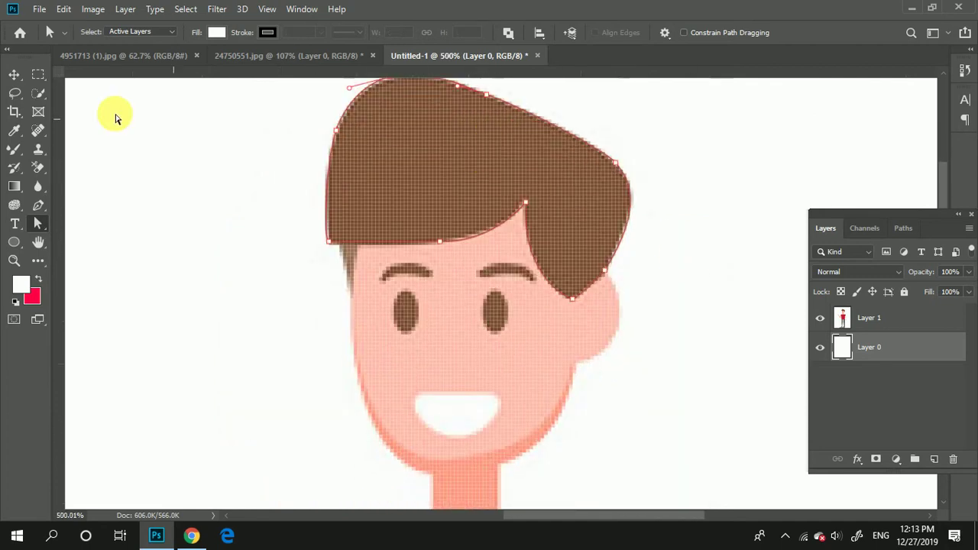
scroll(426, 200, down, 3)
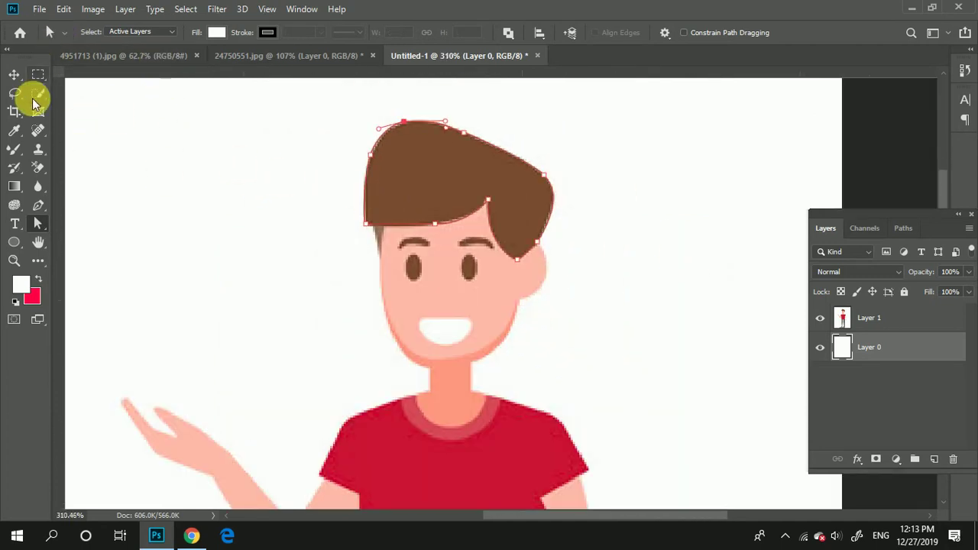
Step: Fill the hair path with a Solid Color layer sampled from the hair, #744c29
click(40, 205)
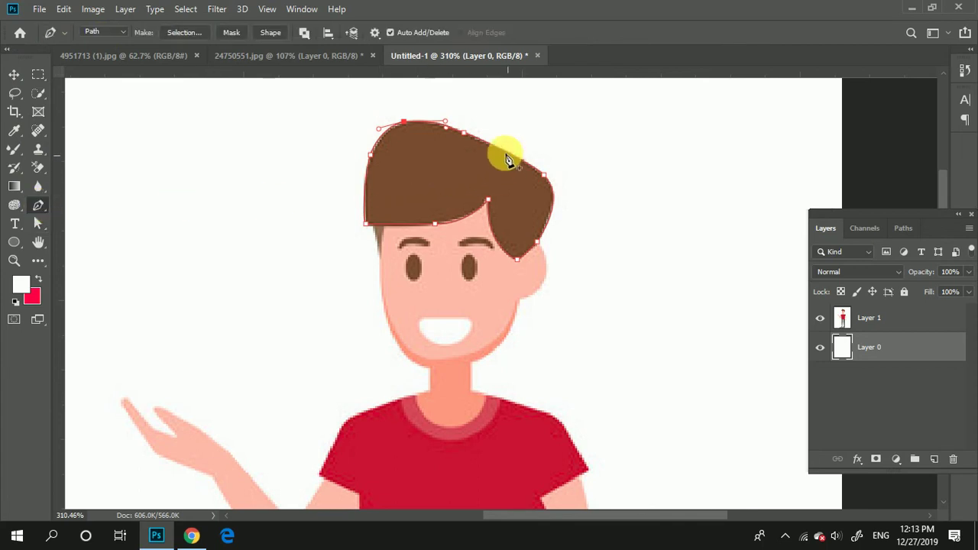
click(124, 31)
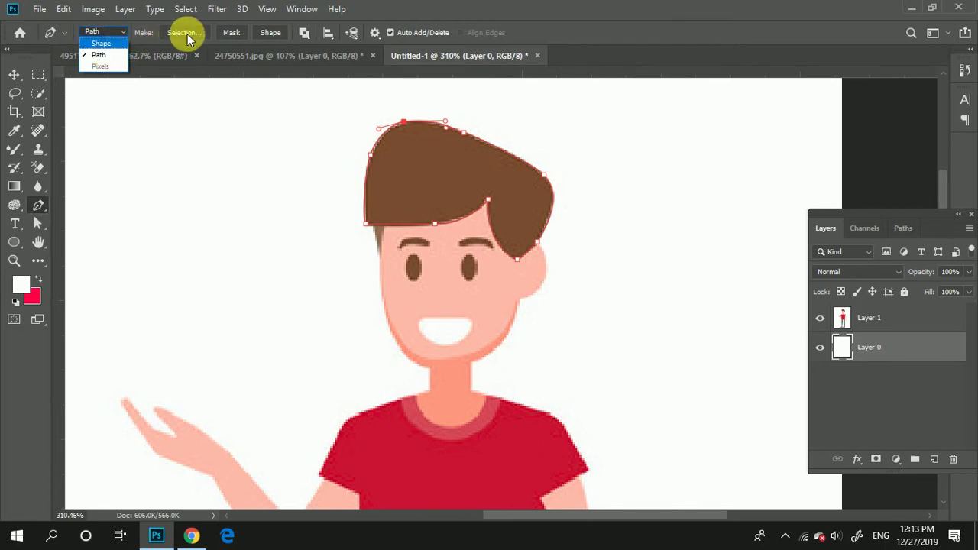
click(652, 40)
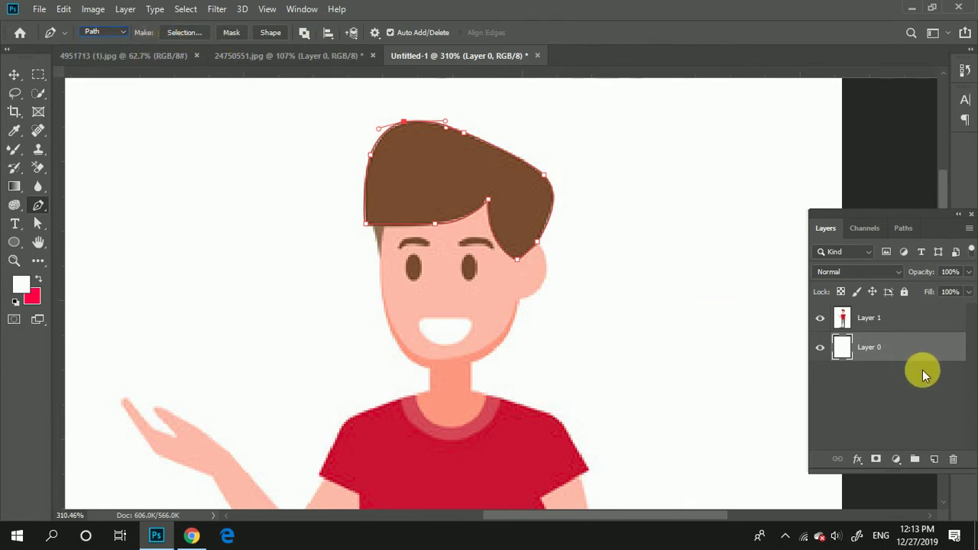
click(895, 458)
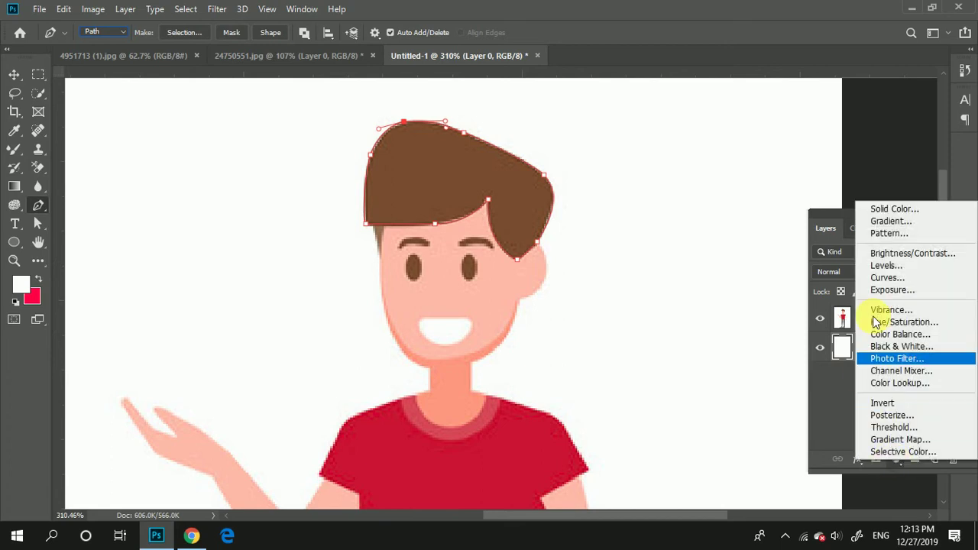
click(904, 201)
click(475, 170)
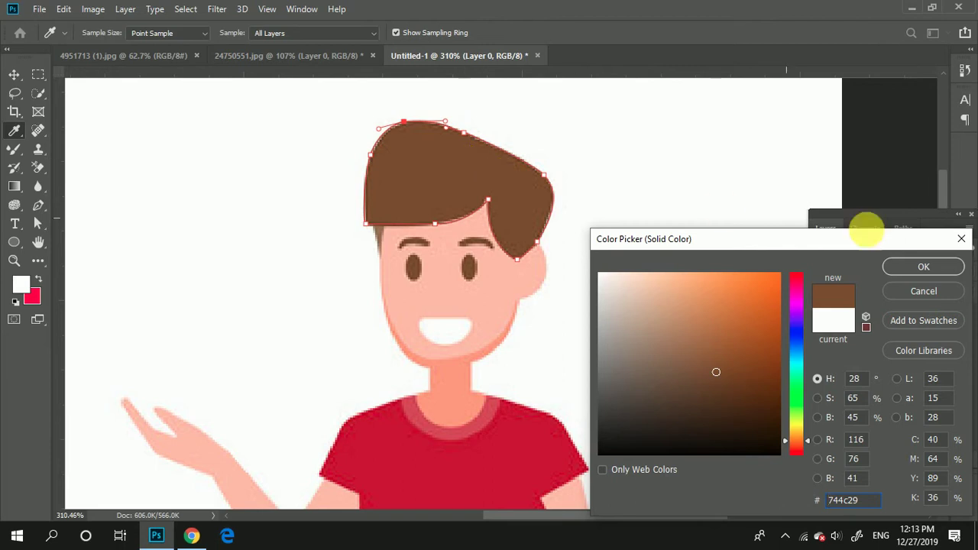
key(Return)
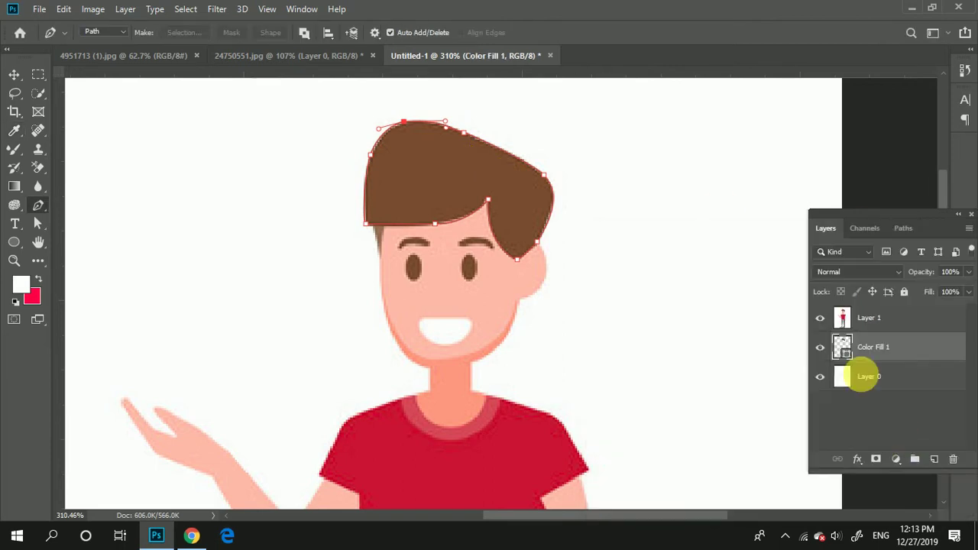
Step: Add a new empty layer, briefly hiding the cartoon reference layer
click(820, 317)
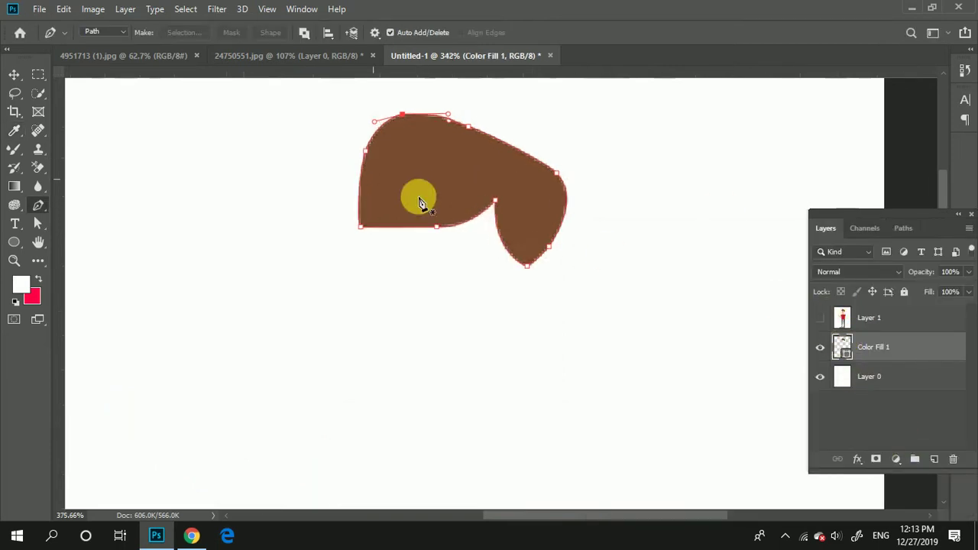
scroll(414, 196, up, 2)
scroll(428, 207, down, 3)
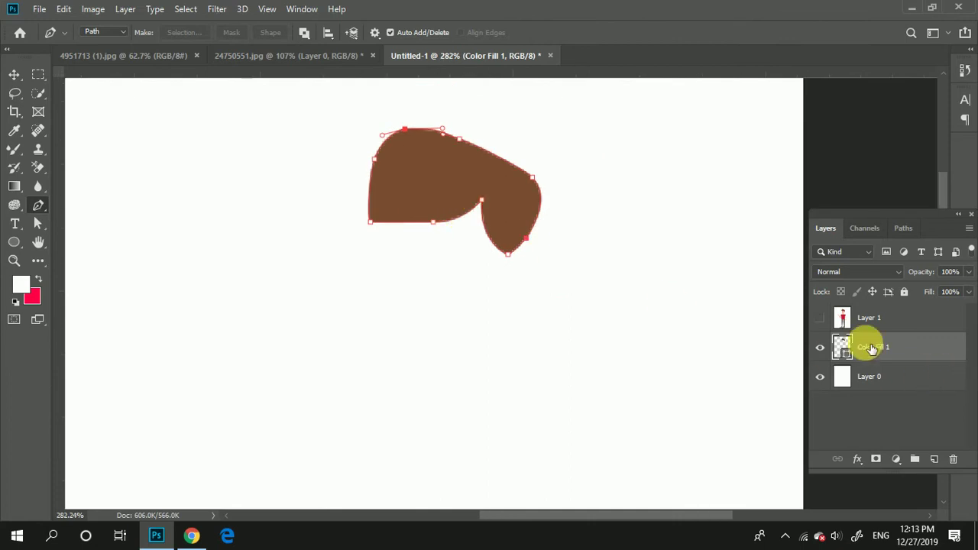
click(935, 460)
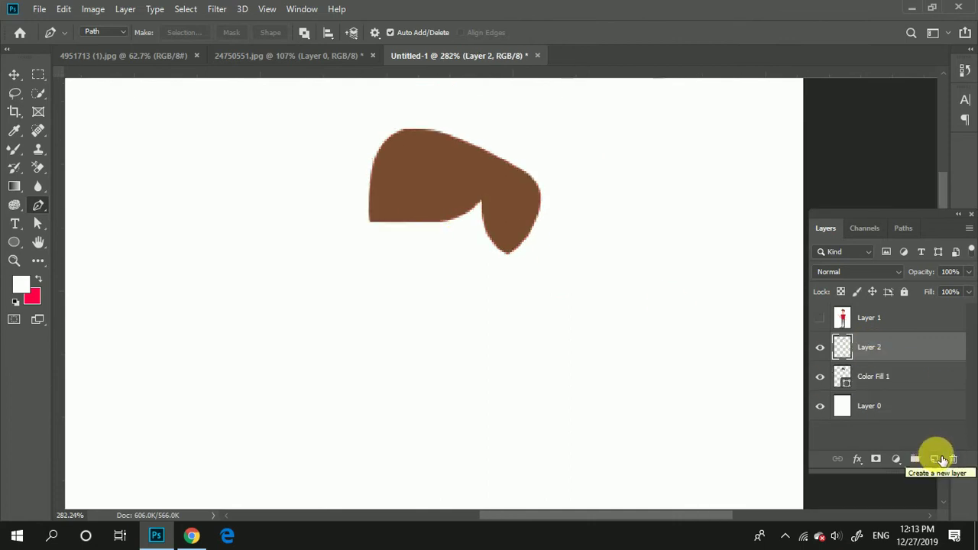
click(819, 318)
Step: Load the hair path as a selection, deselect it, and make Layer 2 the working layer
click(841, 376)
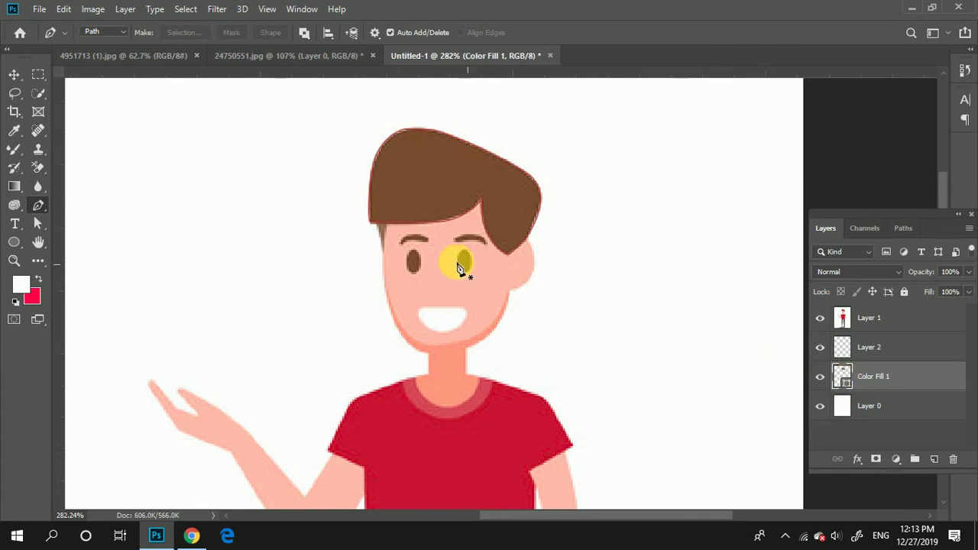
scroll(458, 216, up, 3)
scroll(458, 217, up, 2)
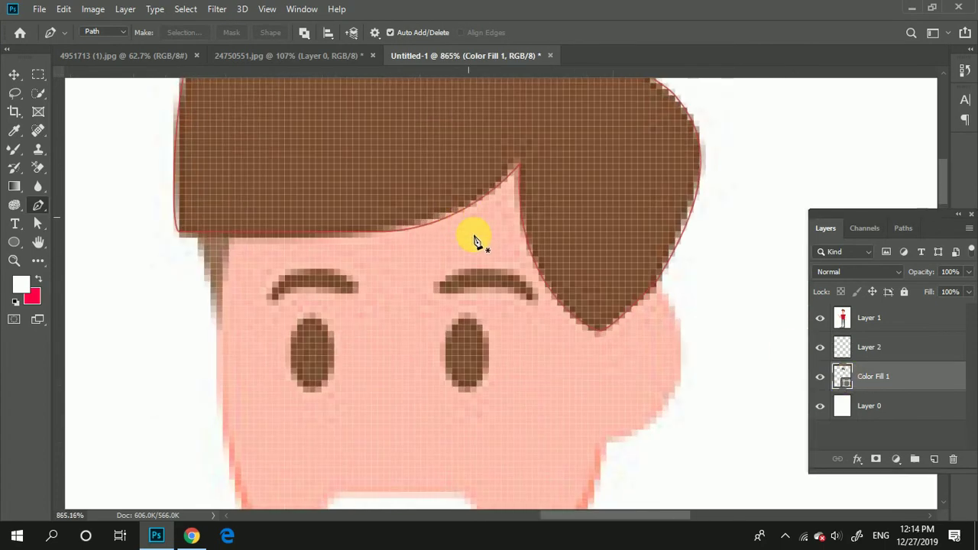
scroll(474, 233, down, 3)
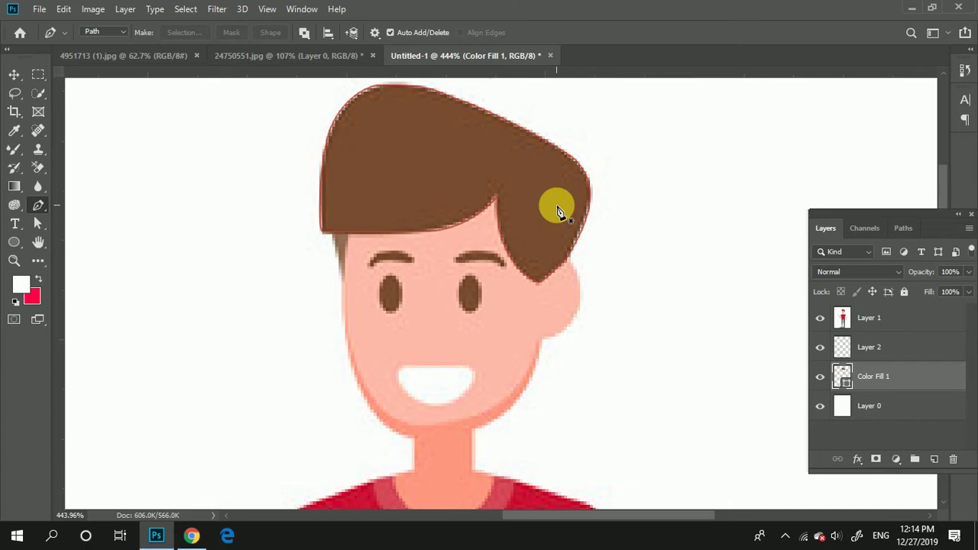
key(ctrl+Return)
key(ctrl+d)
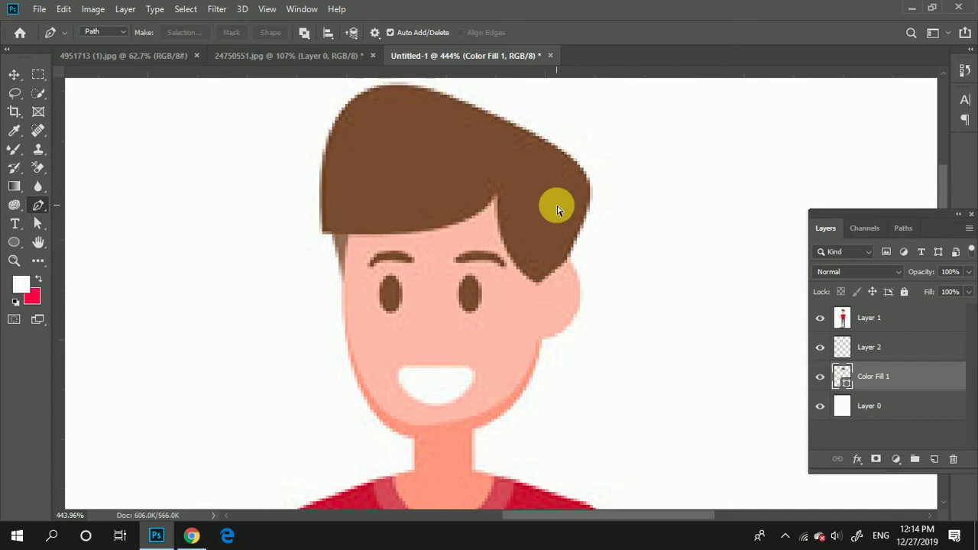
scroll(649, 269, down, 2)
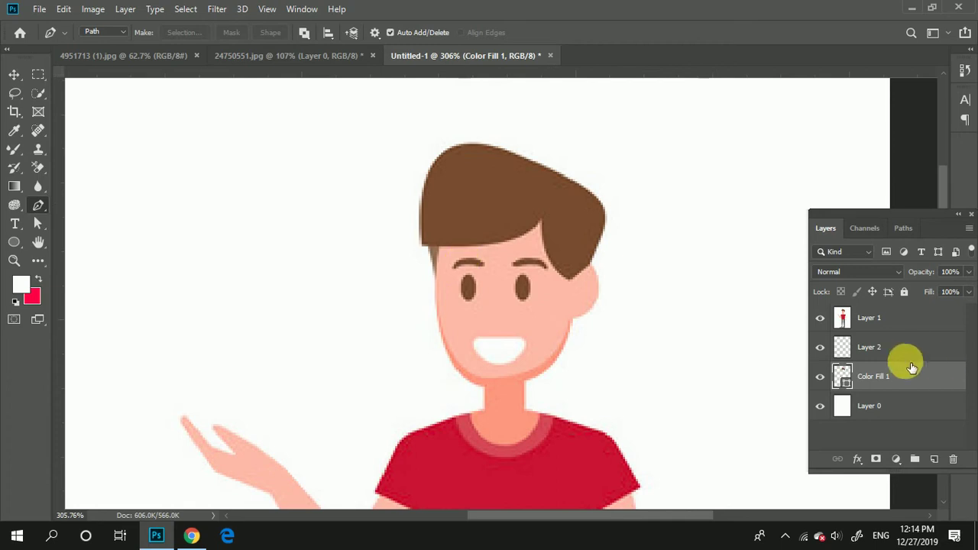
click(848, 357)
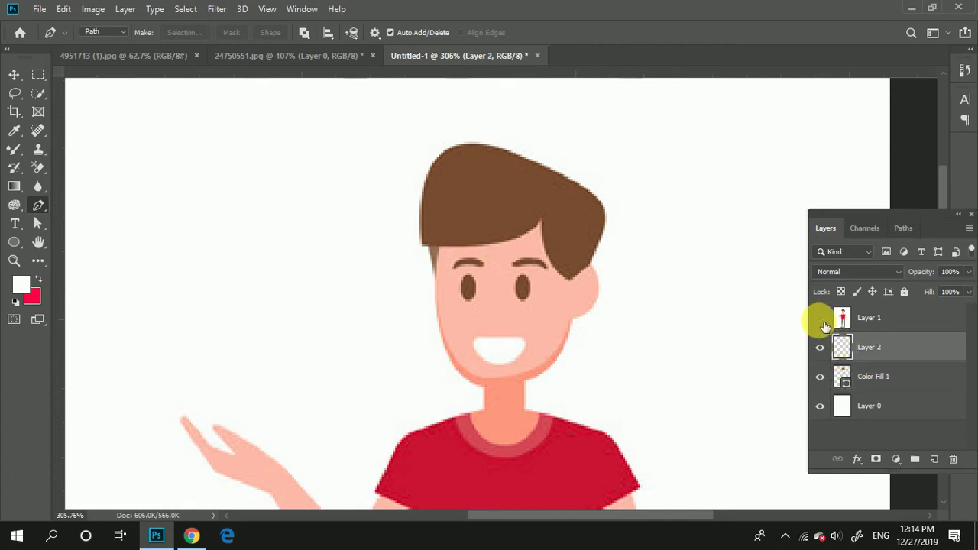
scroll(502, 262, up, 1)
Step: Start the face path at the hairline and curve it down the left jaw to the chin
click(821, 319)
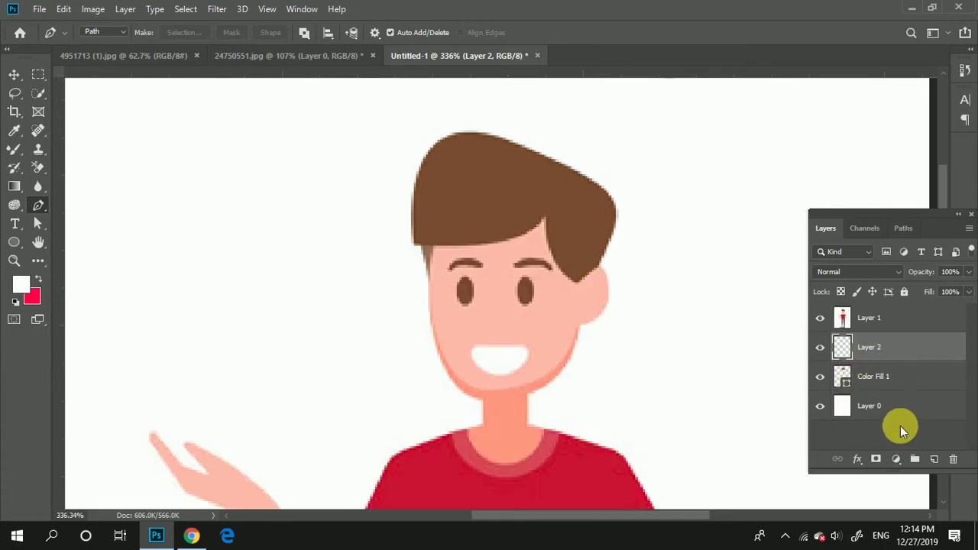
scroll(437, 256, up, 3)
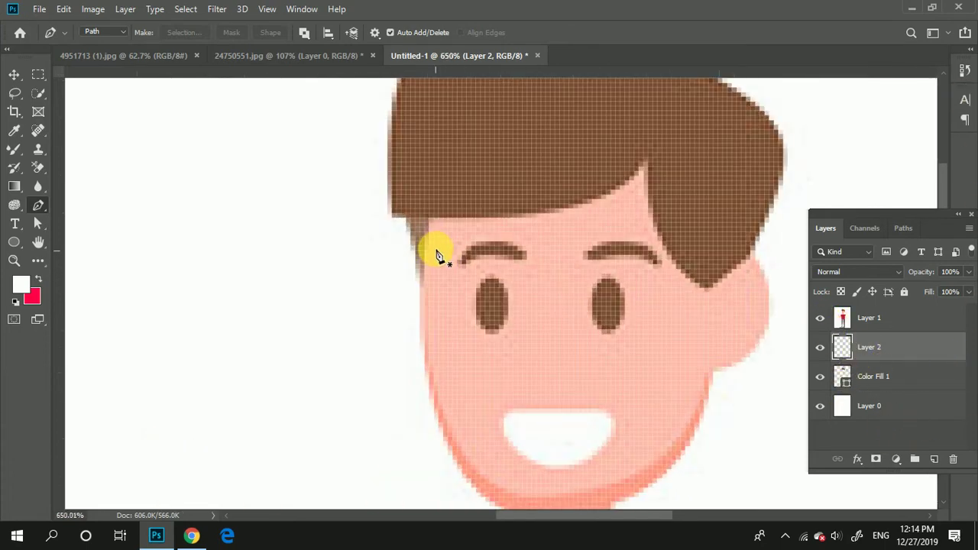
click(429, 199)
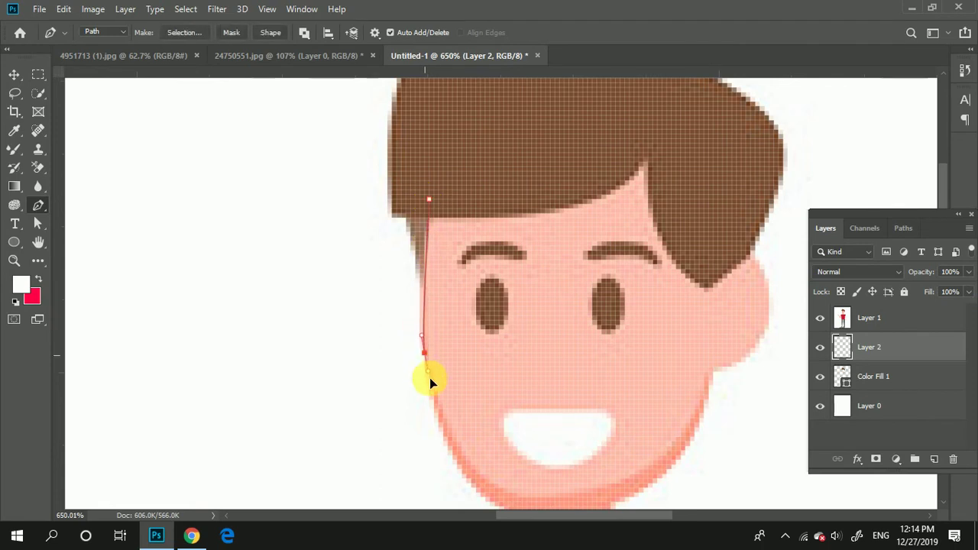
drag(430, 392, 434, 400)
scroll(435, 399, down, 5)
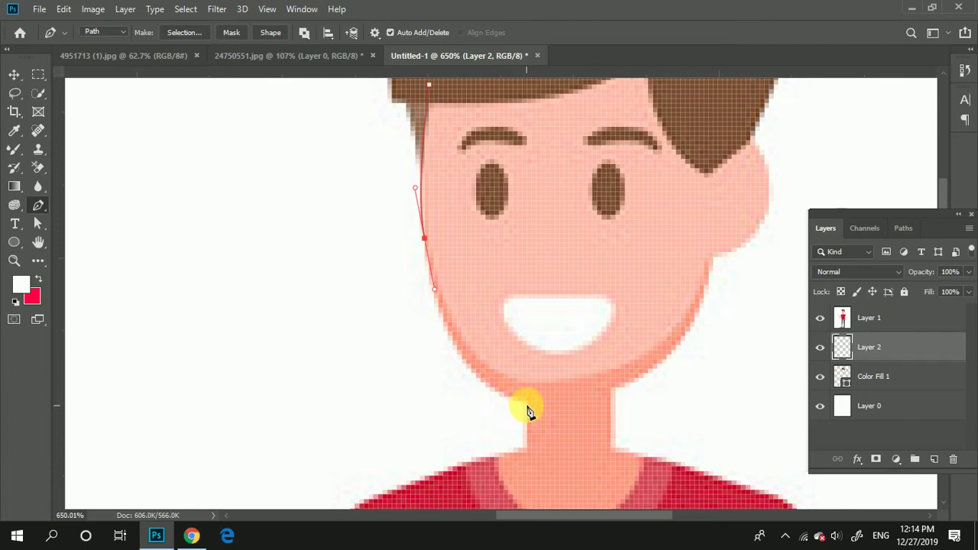
drag(526, 400, 604, 412)
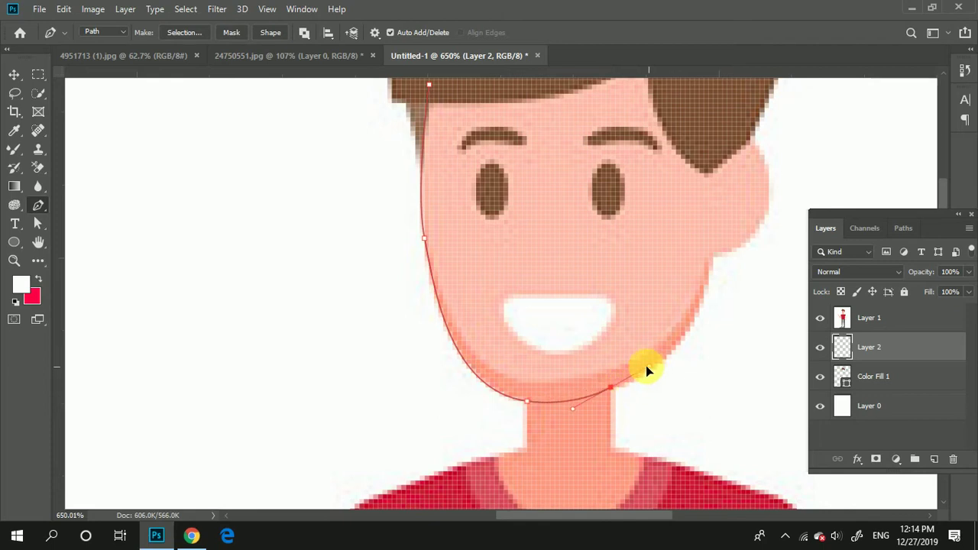
Step: Continue the path along the jaw and up the right cheek, bulging the cheek outward
drag(646, 375, 626, 372)
alt+click(611, 390)
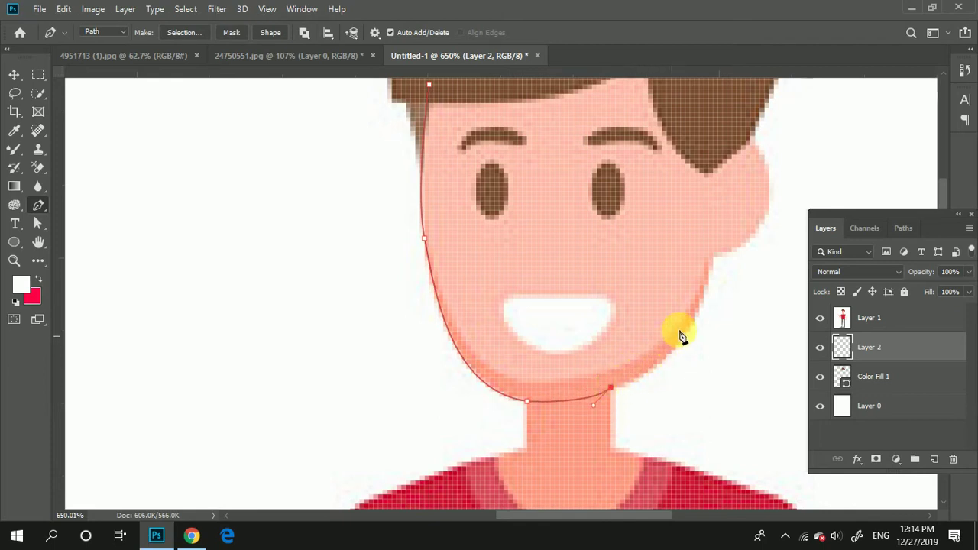
drag(713, 258, 736, 141)
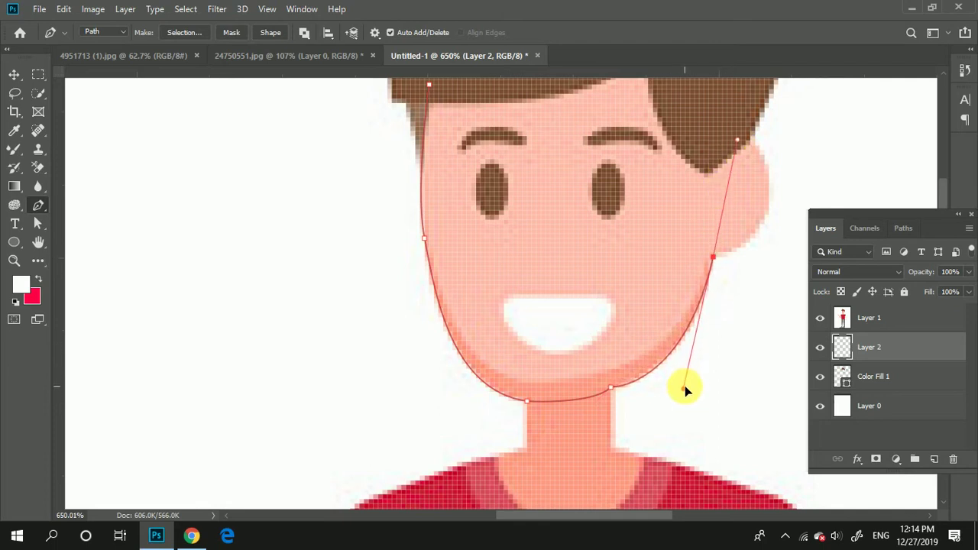
scroll(706, 305, up, 2)
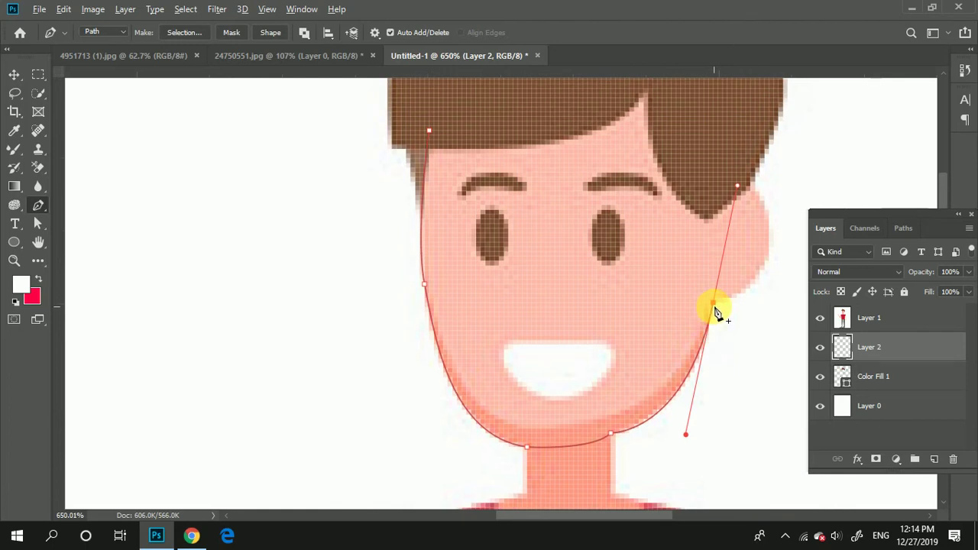
scroll(733, 325, up, 3)
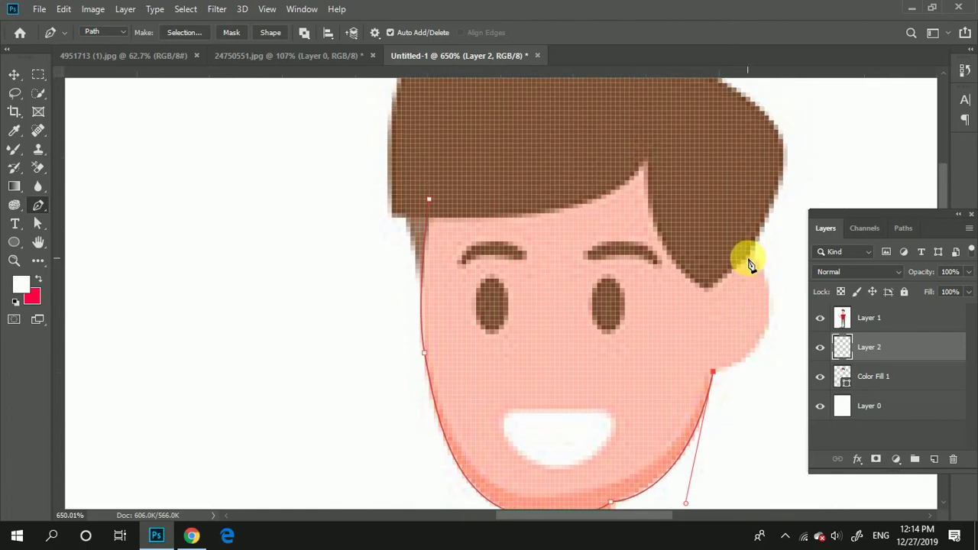
drag(686, 233, 678, 222)
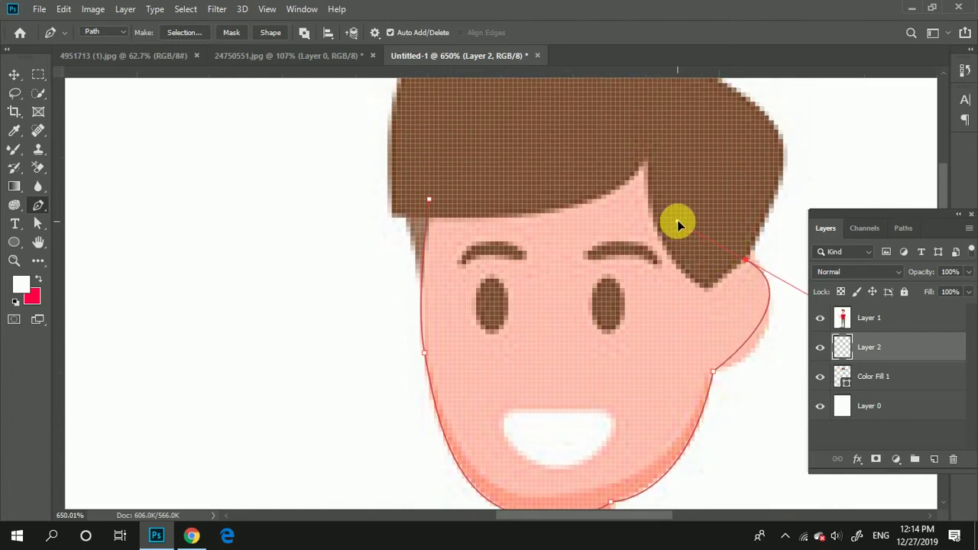
scroll(718, 283, right, 3)
scroll(683, 321, down, 3)
Step: Try a cheek point, undo those edits, and remove the chin point's outgoing handle
scroll(632, 315, up, 2)
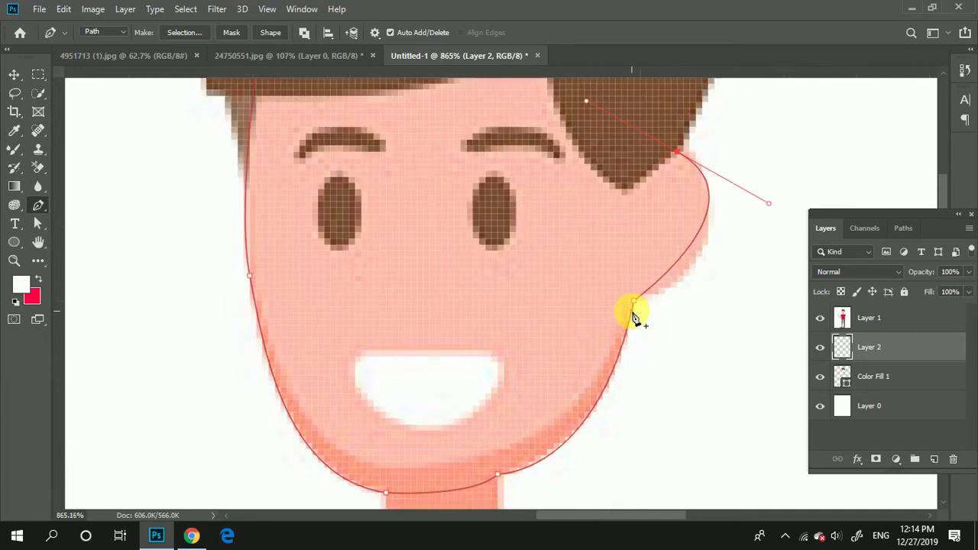
click(632, 301)
scroll(633, 312, right, 3)
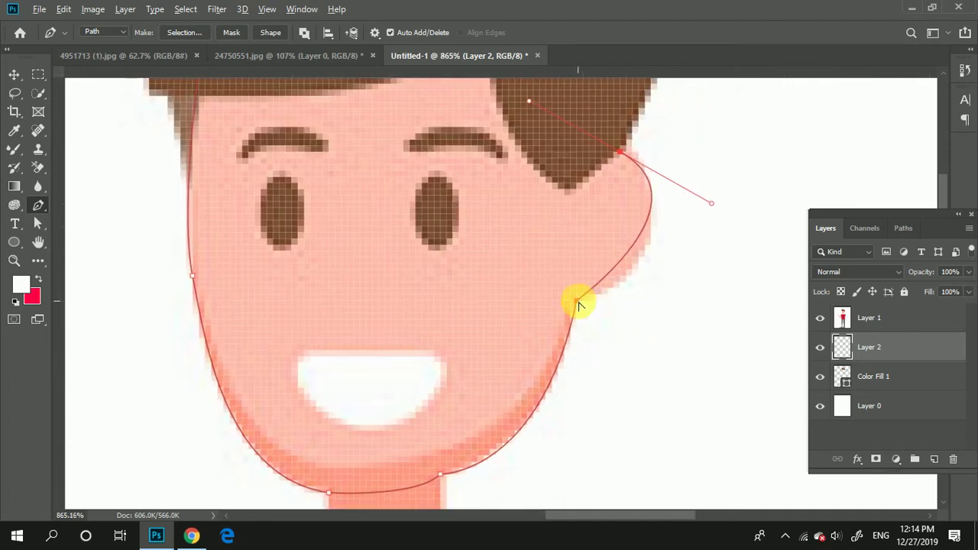
mouse_move(577, 302)
mouse_down()
mouse_move(603, 308)
mouse_move(635, 298)
mouse_move(634, 288)
mouse_up()
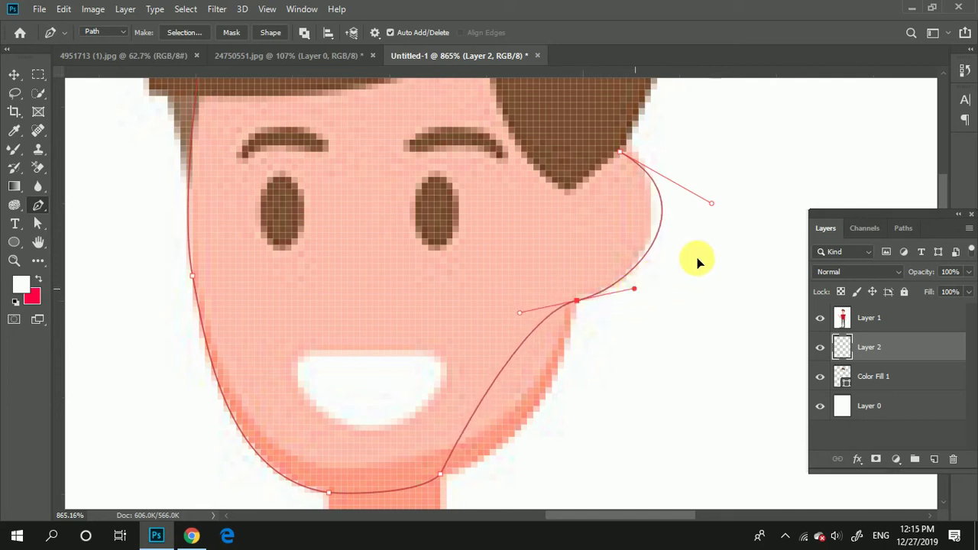
drag(710, 205, 683, 171)
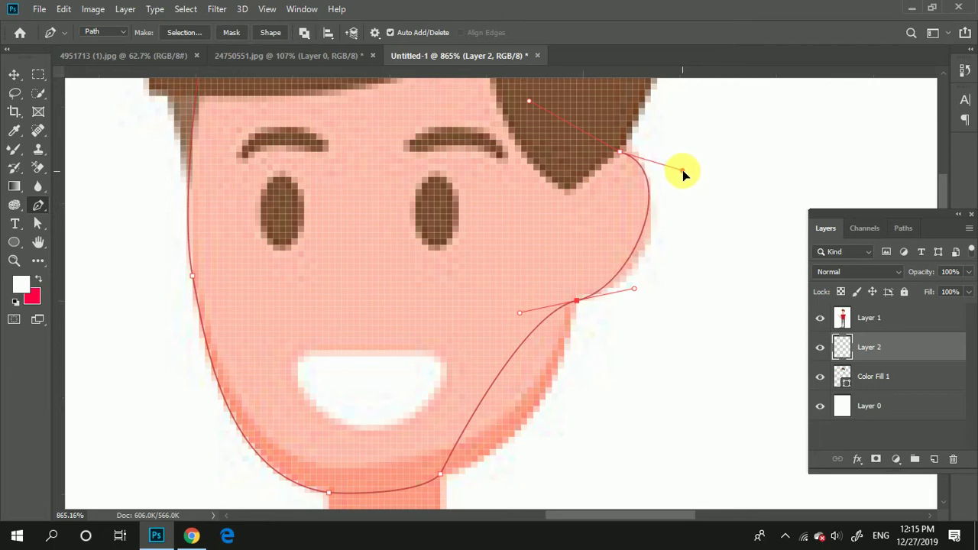
key(ctrl+z)
key(ctrl+z)
key(ctrl+z)
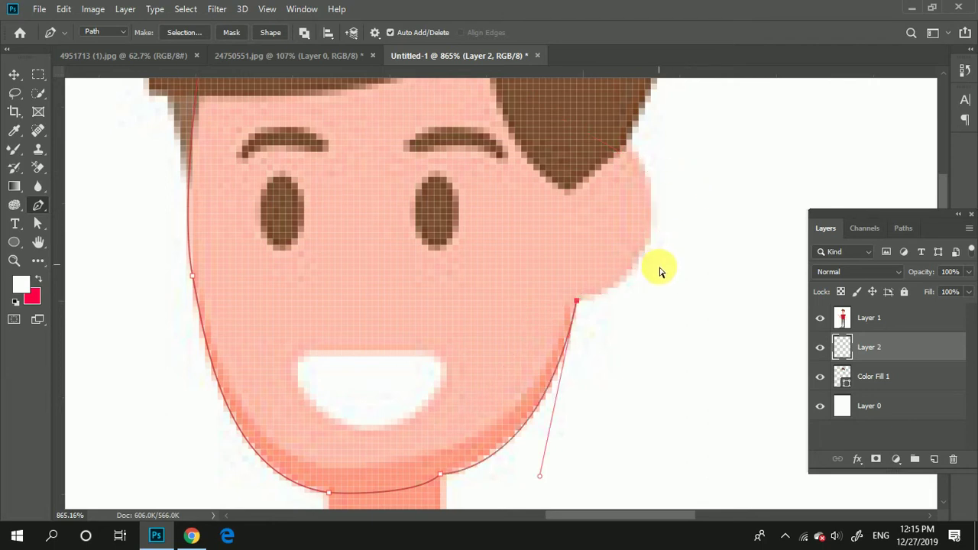
key(ctrl+z)
key(ctrl+z)
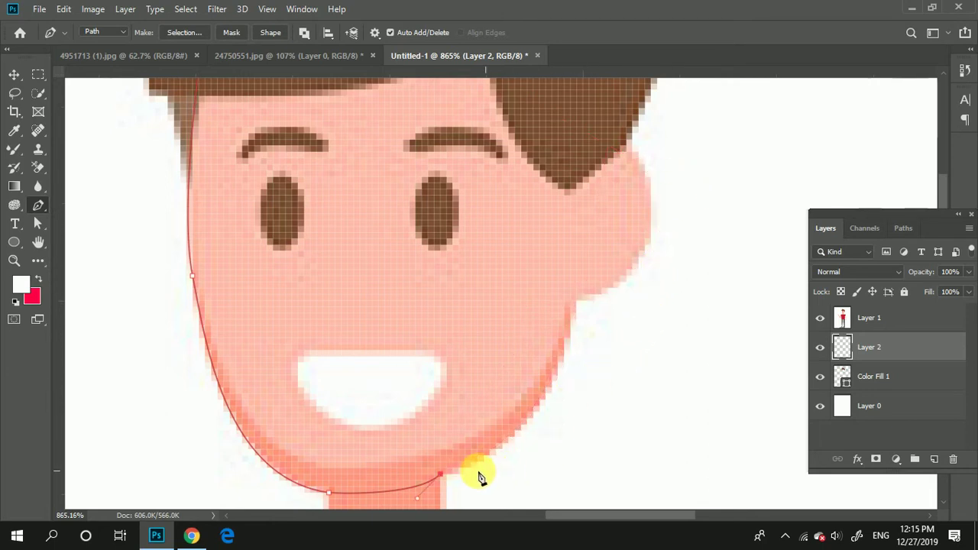
key(ctrl+z)
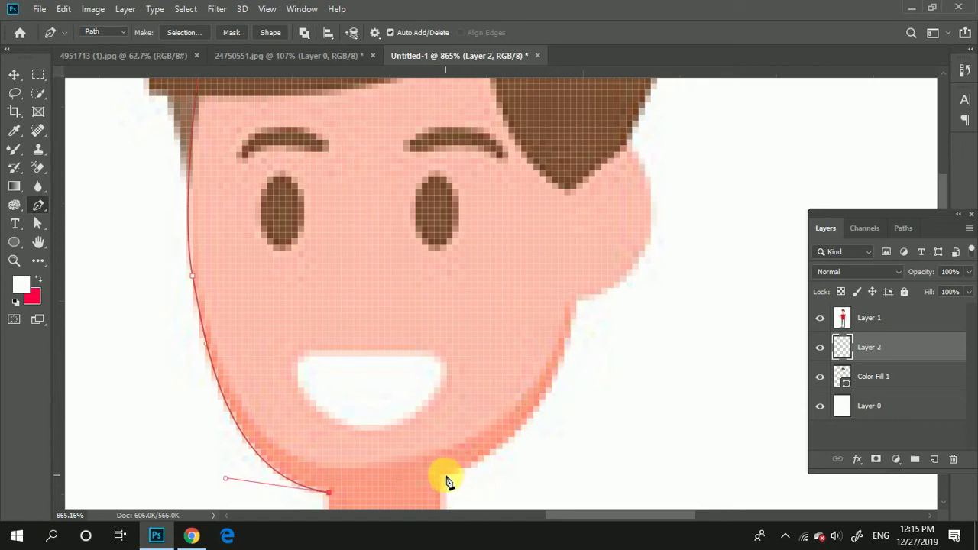
key(ctrl+z)
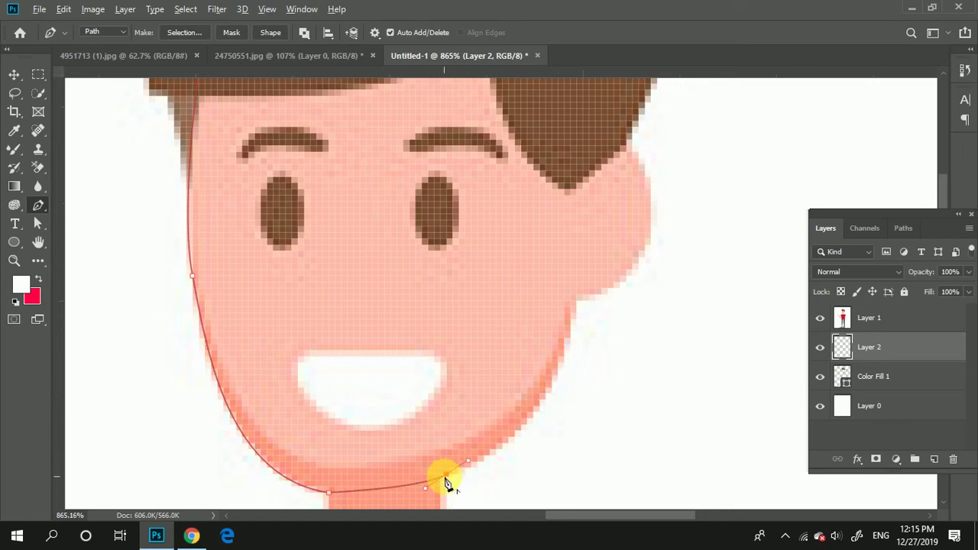
click(447, 476)
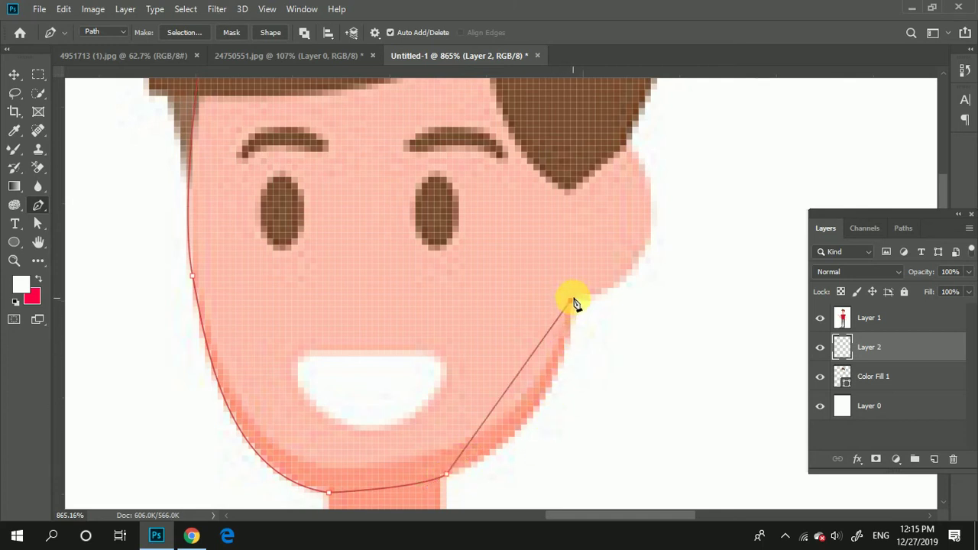
Step: Curve the path up the cheek and around the ear, add two hair corners, and close it
mouse_move(569, 301)
mouse_down()
mouse_move(558, 179)
mouse_move(569, 172)
mouse_up()
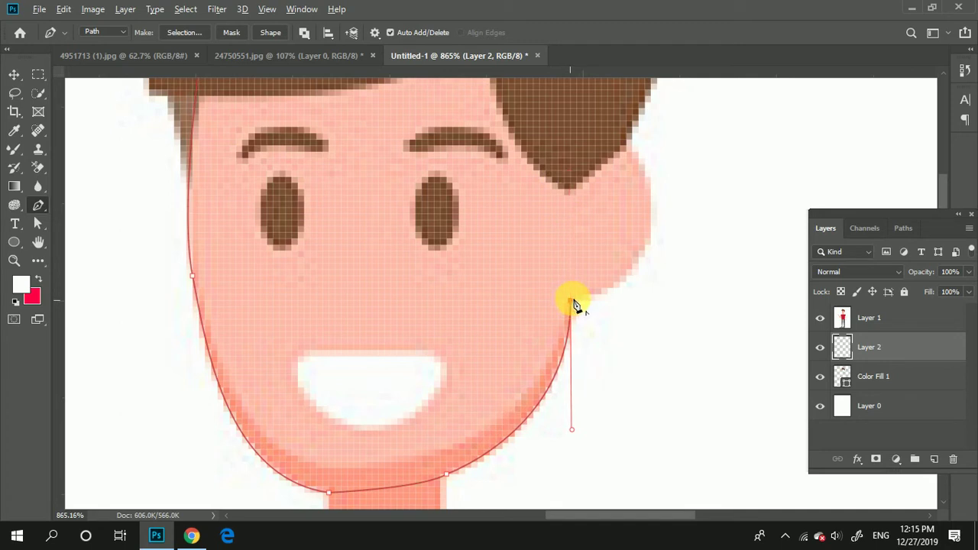
mouse_move(650, 232)
mouse_down()
mouse_move(650, 149)
mouse_move(666, 169)
mouse_up()
click(650, 233)
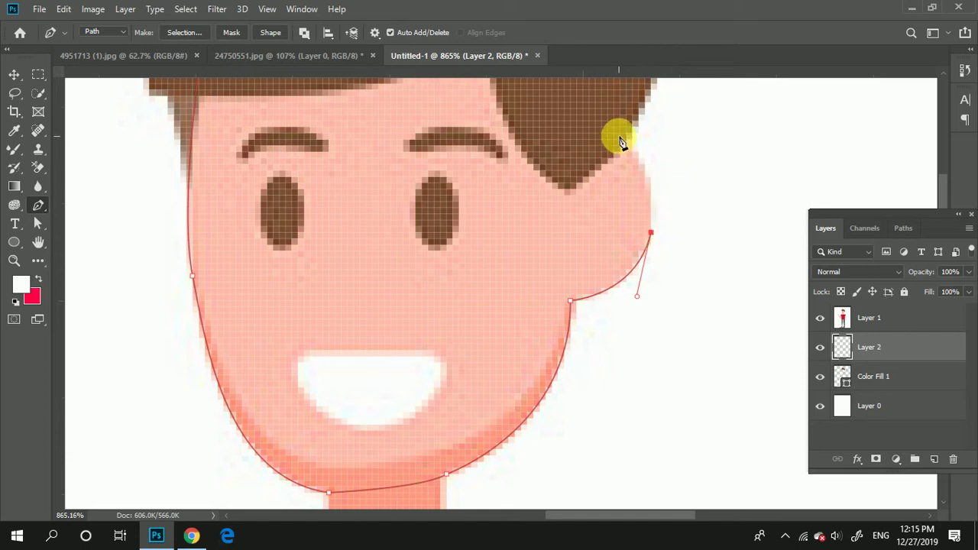
drag(587, 119, 577, 92)
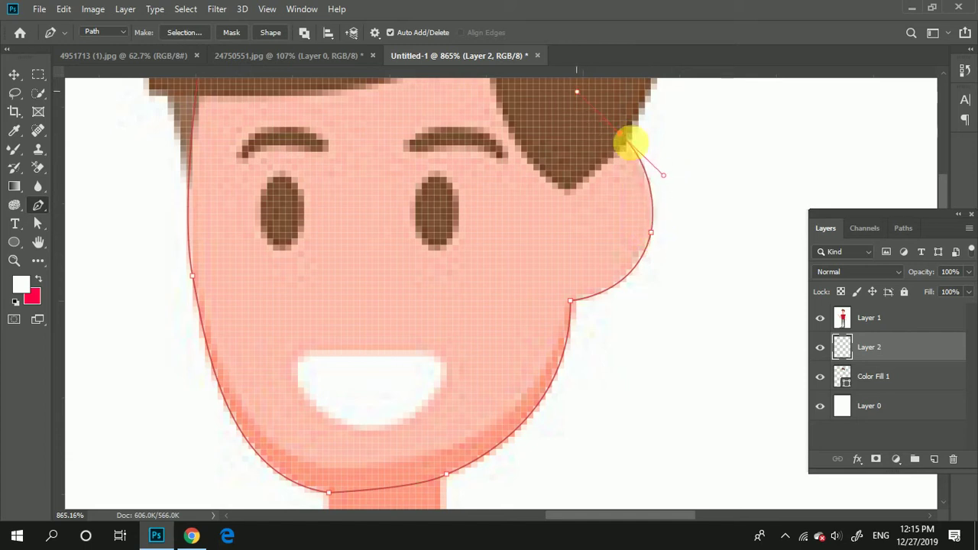
scroll(633, 170, up, 2)
scroll(539, 199, up, 2)
click(539, 152)
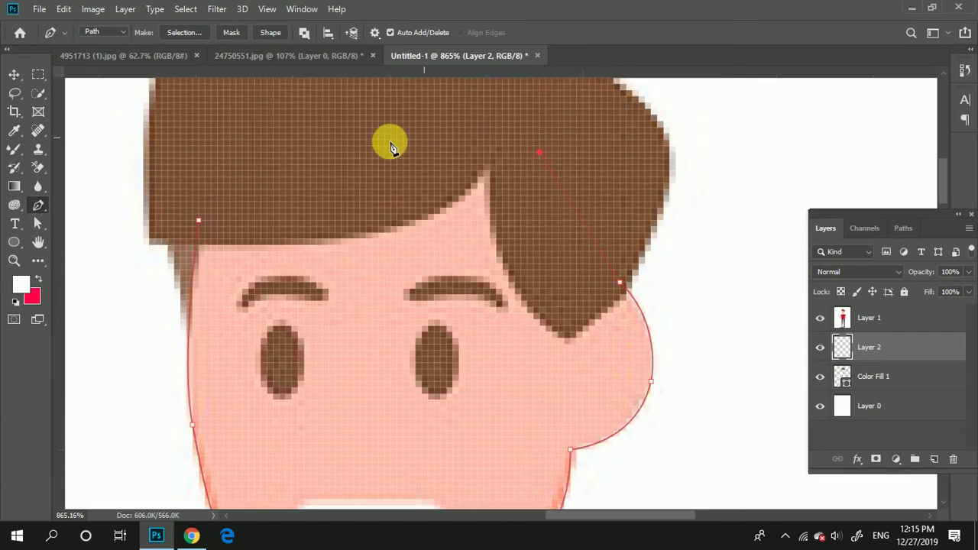
click(341, 153)
click(199, 219)
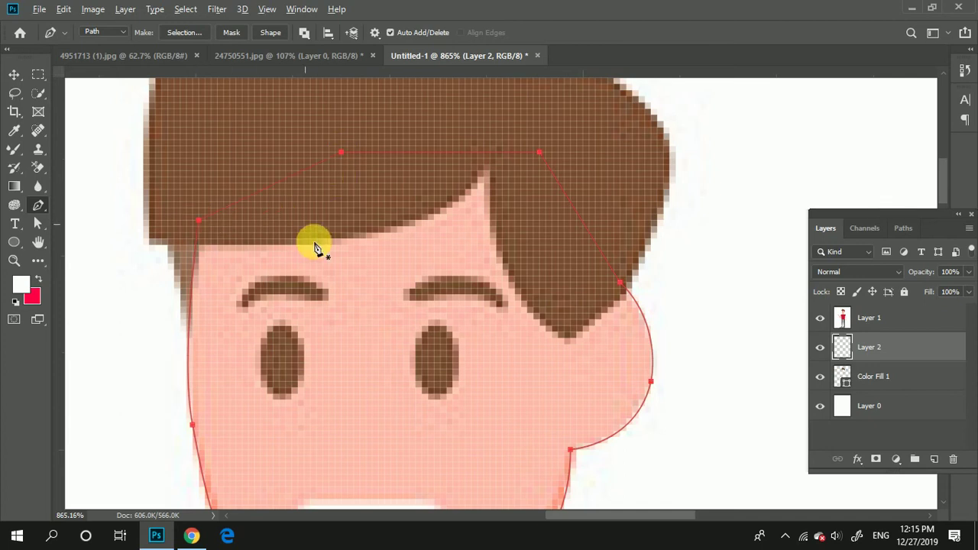
Step: Zoom out to view the whole face and bring up the fill and adjustment layer list
key(ctrl+minus)
key(ctrl+minus)
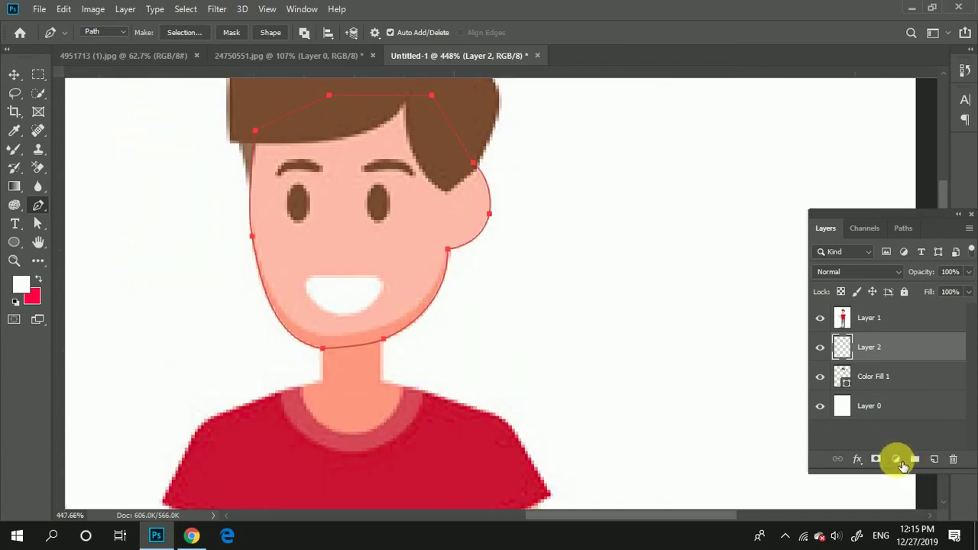
click(896, 459)
click(905, 470)
click(896, 459)
Step: Fill the face path with a Solid Color layer sampled from the skin colour
click(897, 460)
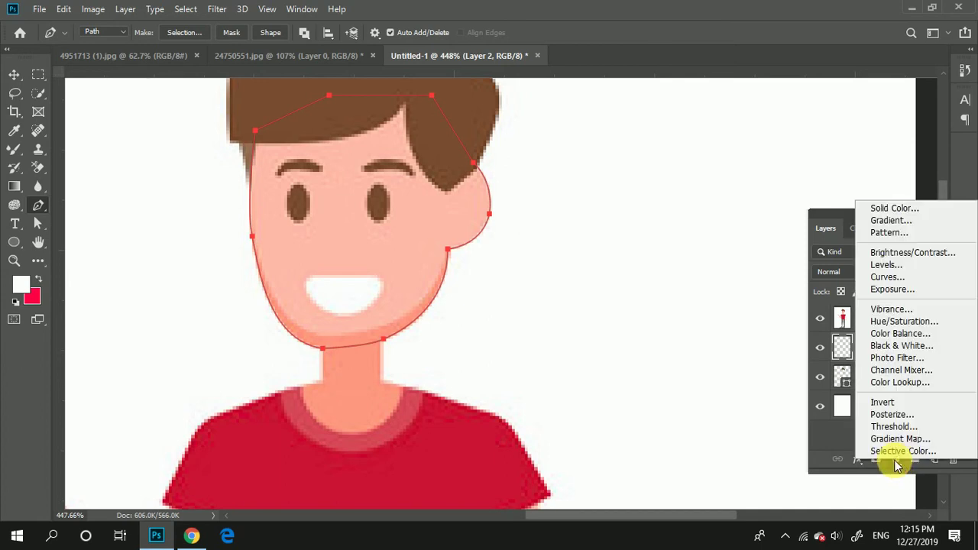
click(921, 207)
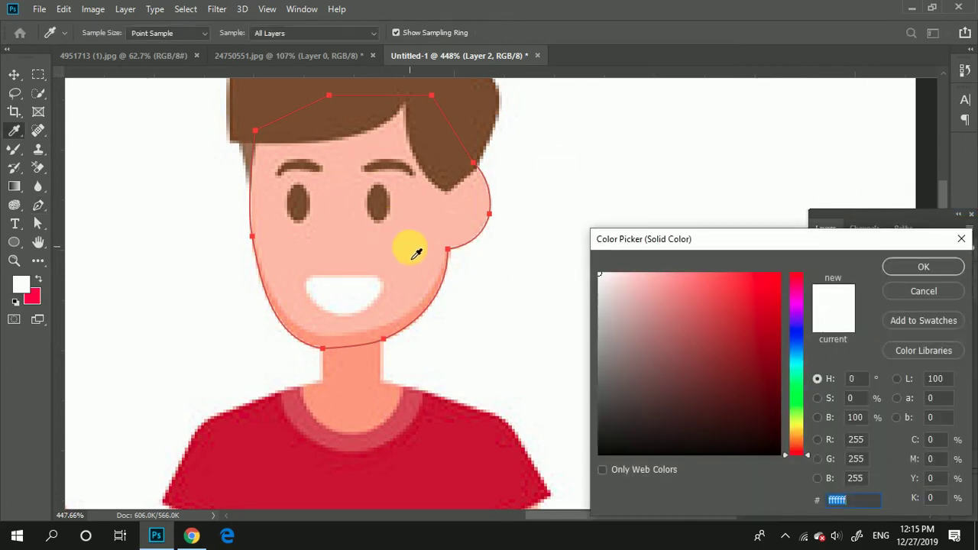
click(405, 248)
click(928, 265)
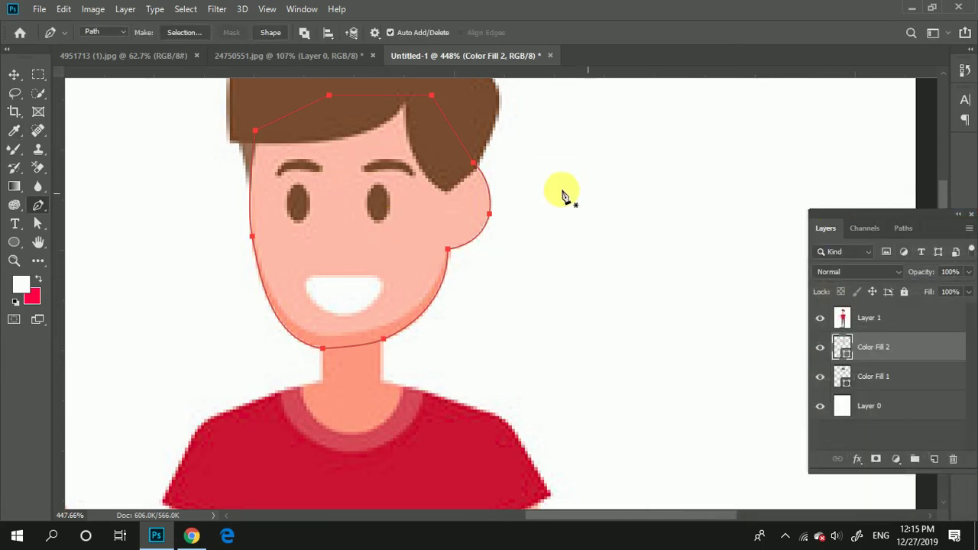
Step: Hide the cartoon reference layer and move the face fill below the hair fill
click(820, 318)
scroll(388, 197, up, 1)
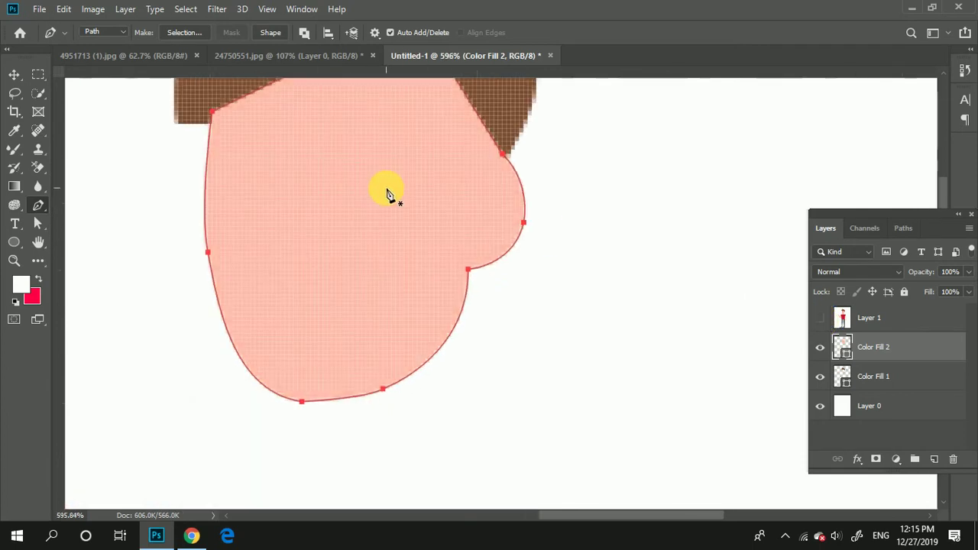
scroll(388, 197, down, 2)
scroll(388, 197, up, 1)
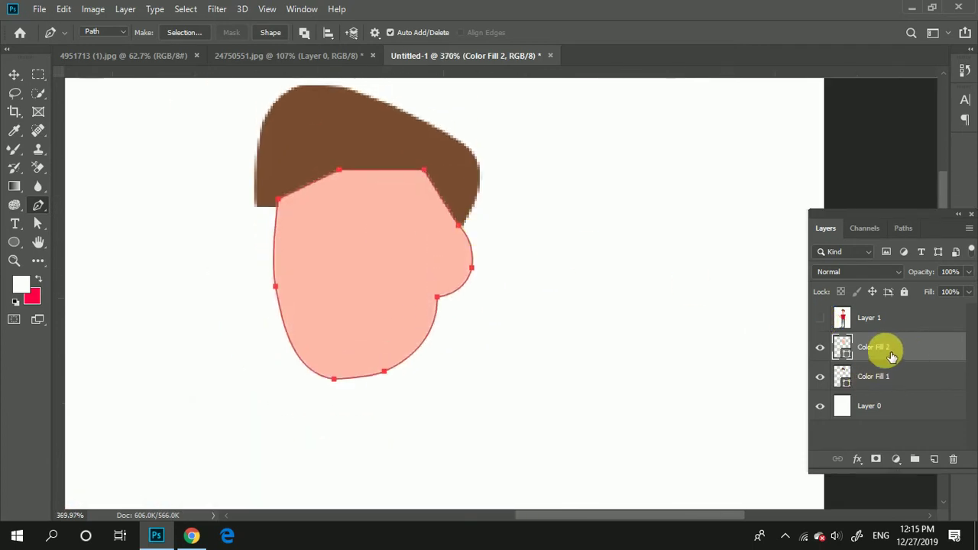
drag(924, 356, 921, 385)
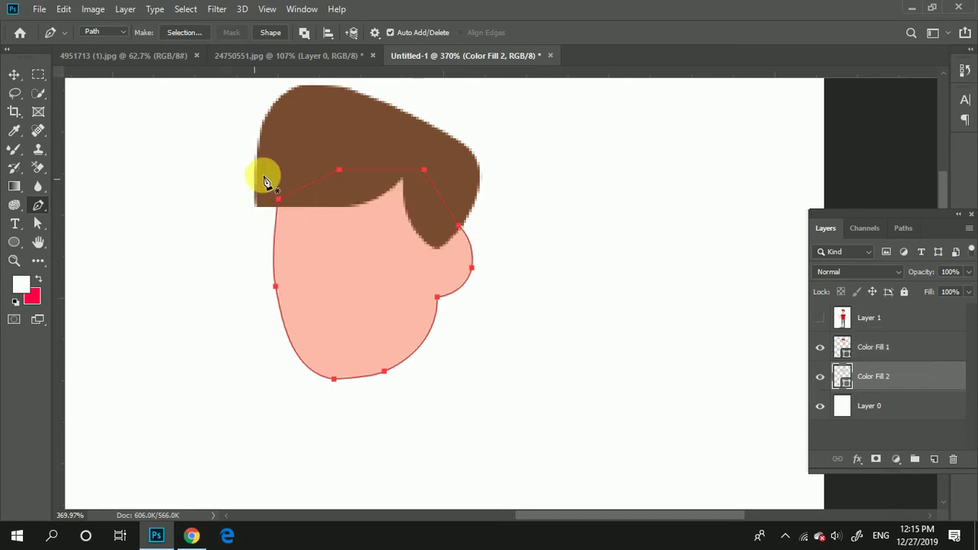
scroll(313, 183, up, 2)
scroll(312, 183, up, 1)
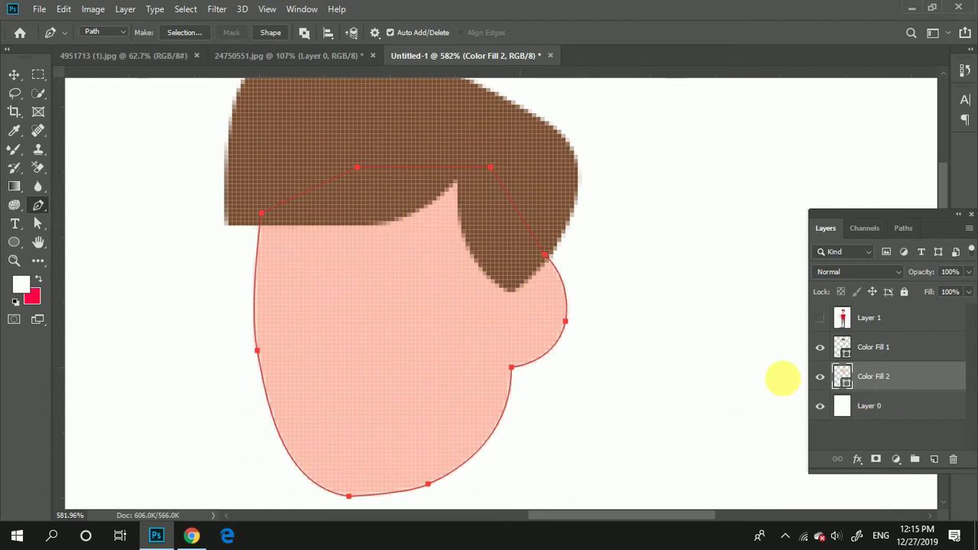
scroll(504, 285, down, 3)
Step: Toggle the hair fill's visibility to check the face, then add a new layer above the face
click(885, 350)
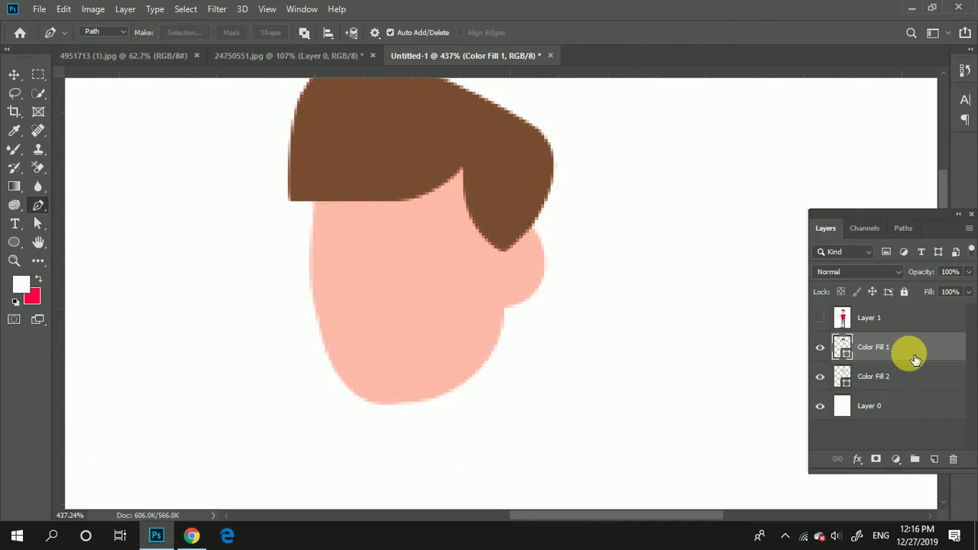
scroll(597, 299, down, 3)
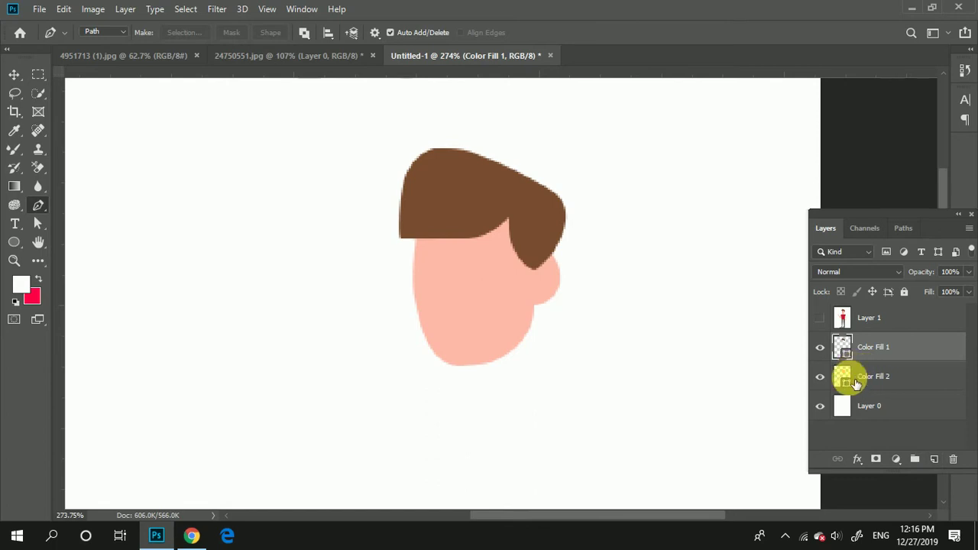
click(822, 352)
click(821, 350)
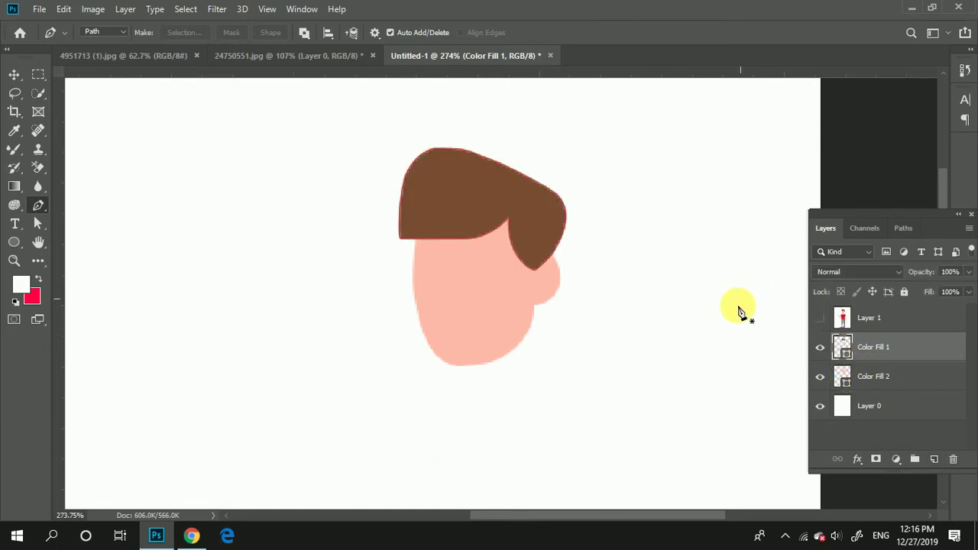
click(900, 382)
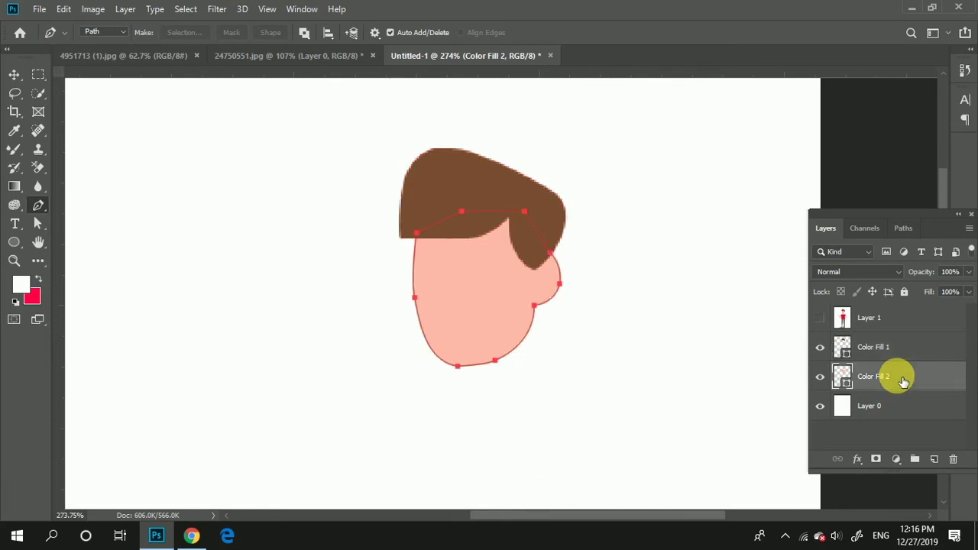
click(935, 460)
Step: Draw an oval over the left eye, filled with brown sampled from the reference eye
click(820, 318)
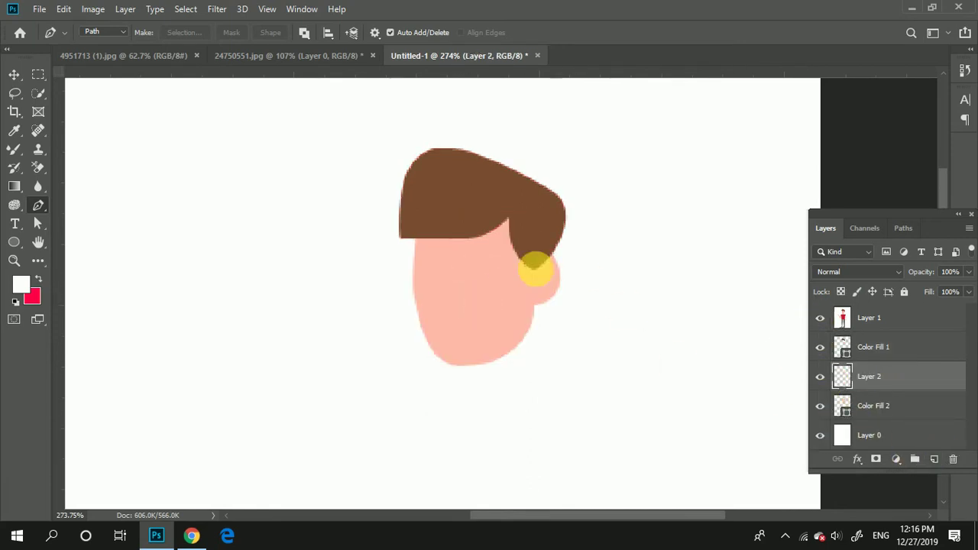
scroll(535, 268, up, 3)
scroll(448, 273, up, 3)
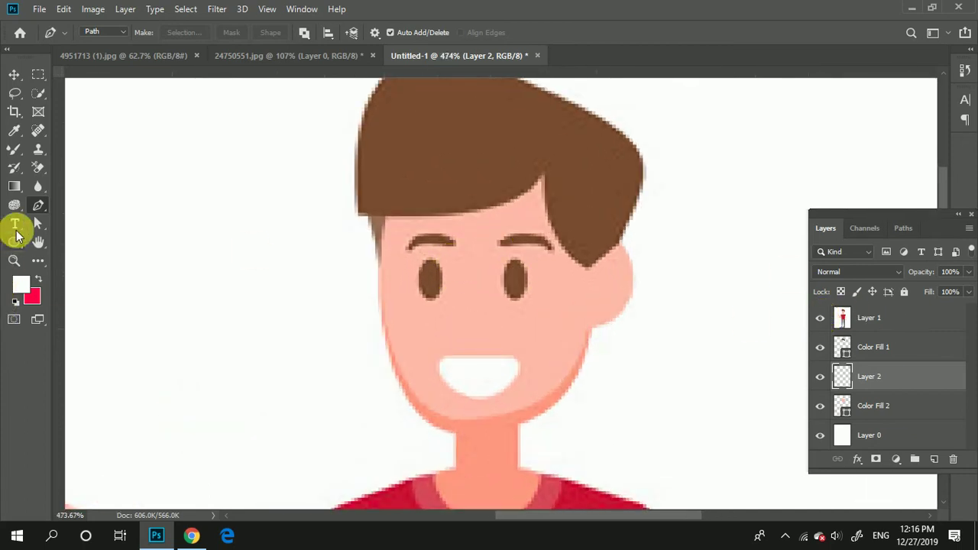
click(17, 245)
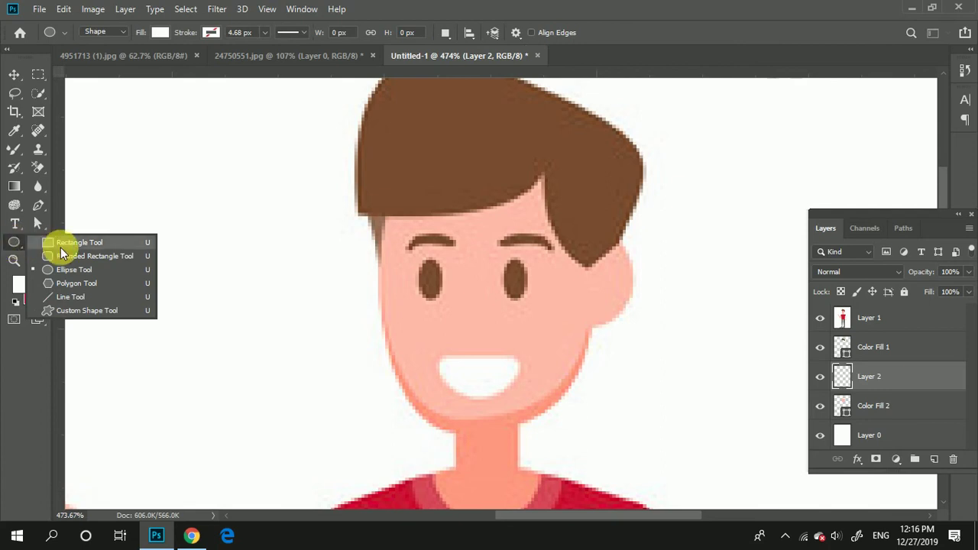
click(71, 272)
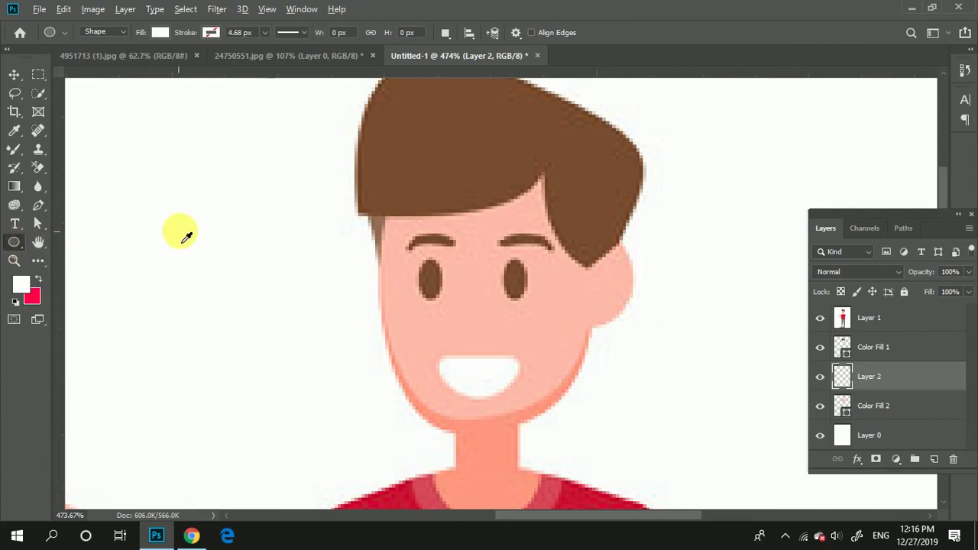
click(434, 288)
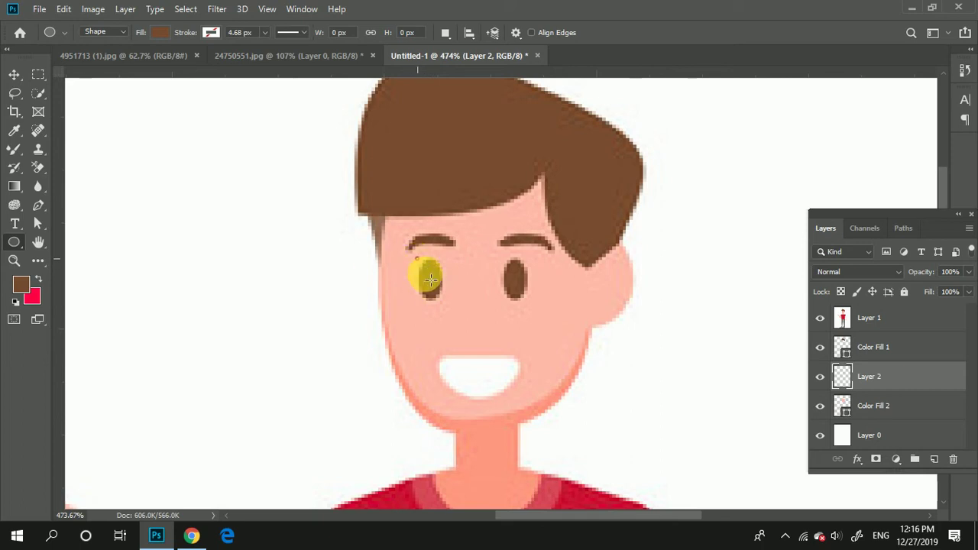
drag(416, 258, 447, 304)
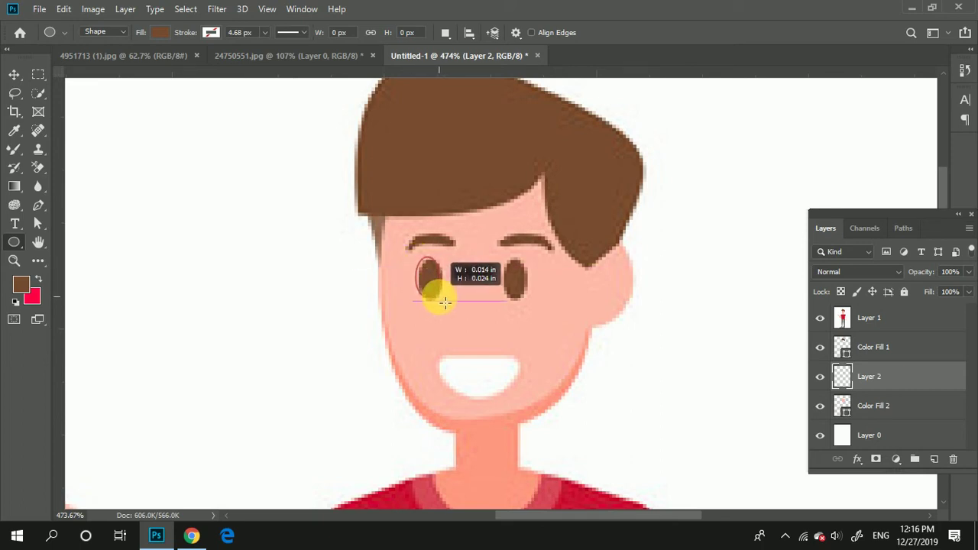
drag(444, 302, 446, 303)
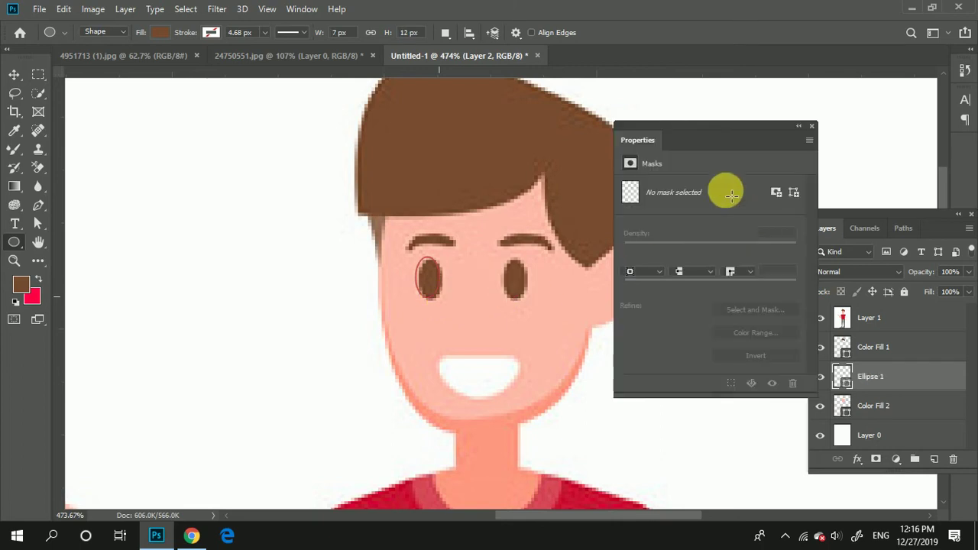
click(802, 127)
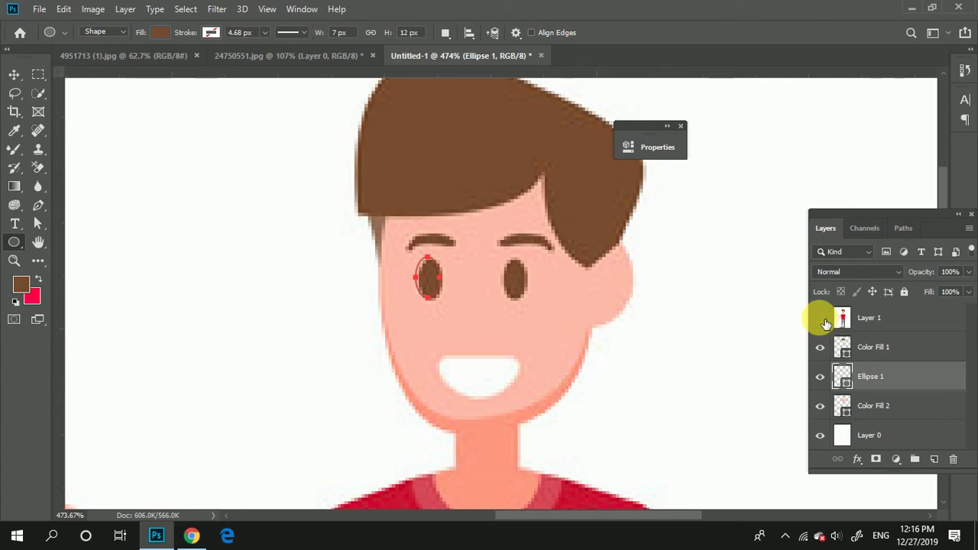
Step: Alt-drag a copy of the brown oval onto the right eye as Ellipse 1 copy
click(821, 318)
scroll(458, 272, down, 1)
click(14, 74)
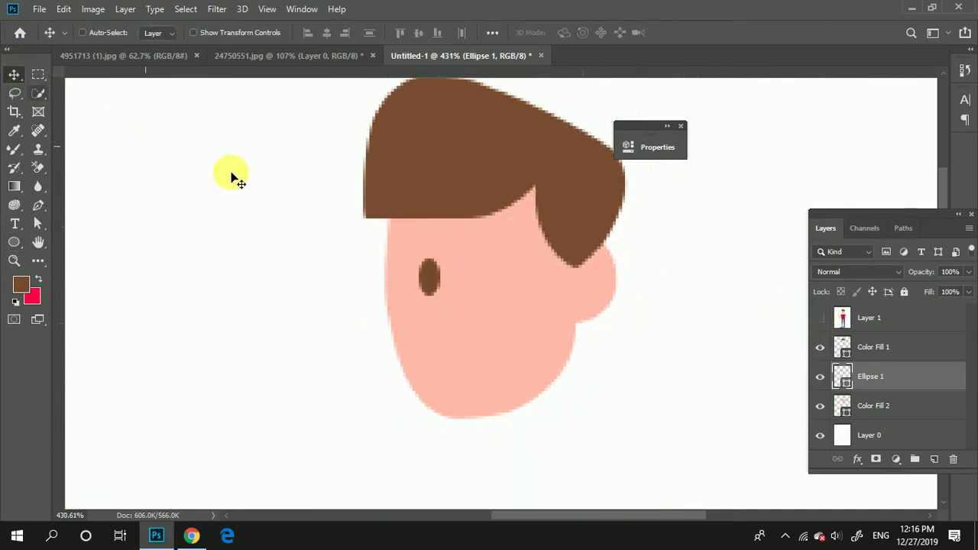
drag(429, 277, 514, 291)
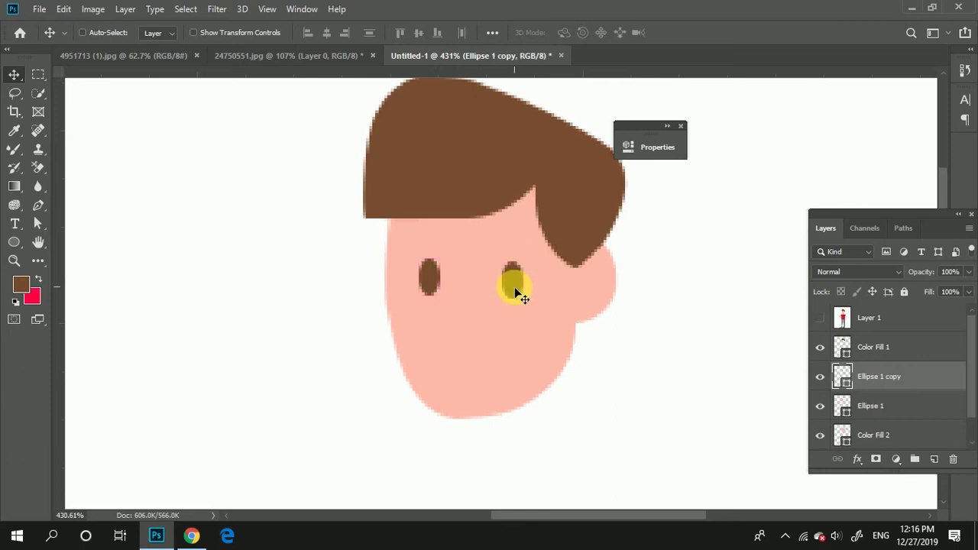
scroll(513, 289, up, 1)
scroll(504, 284, up, 1)
scroll(524, 301, up, 1)
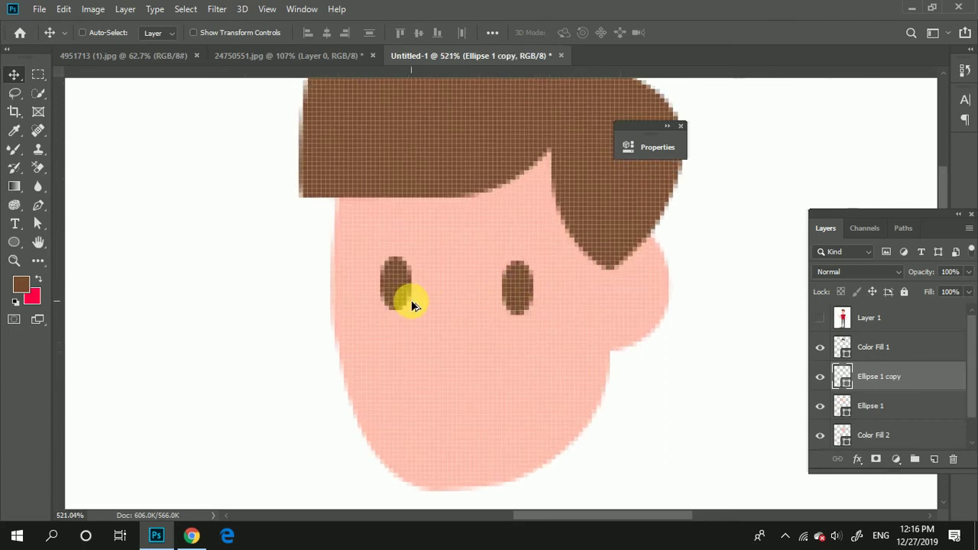
scroll(428, 313, down, 2)
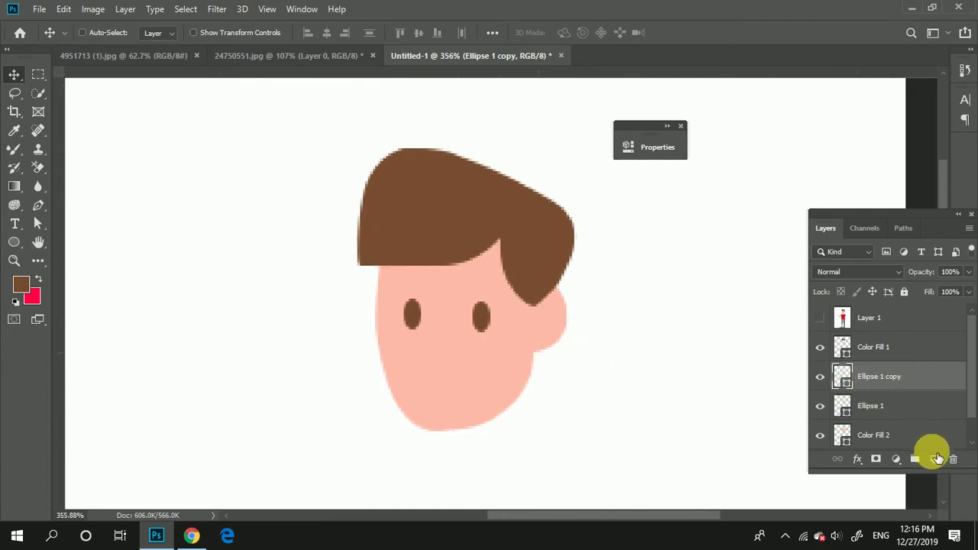
Step: On a new Layer 2 above the eyes, pen-trace the arch of the left eyebrow
click(933, 458)
click(819, 318)
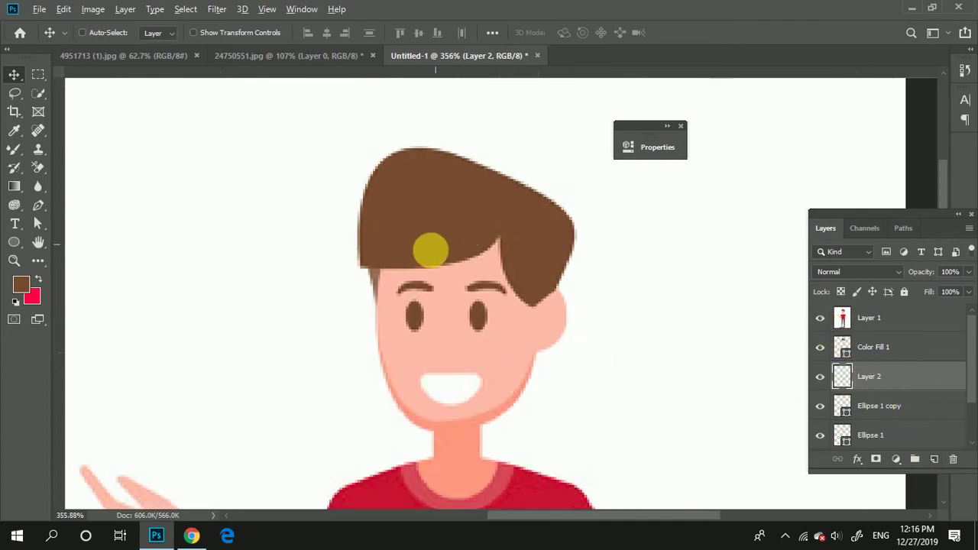
scroll(430, 250, up, 2)
key(p)
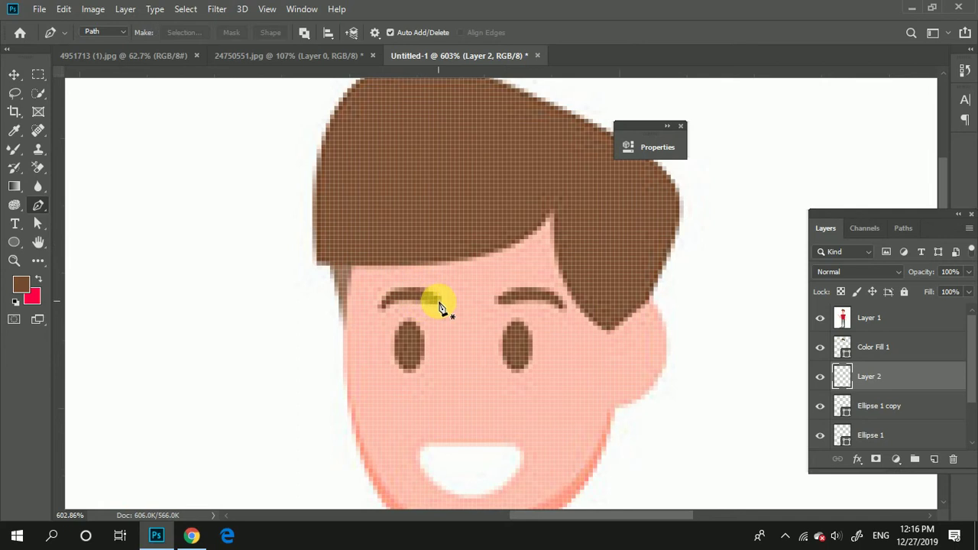
click(428, 304)
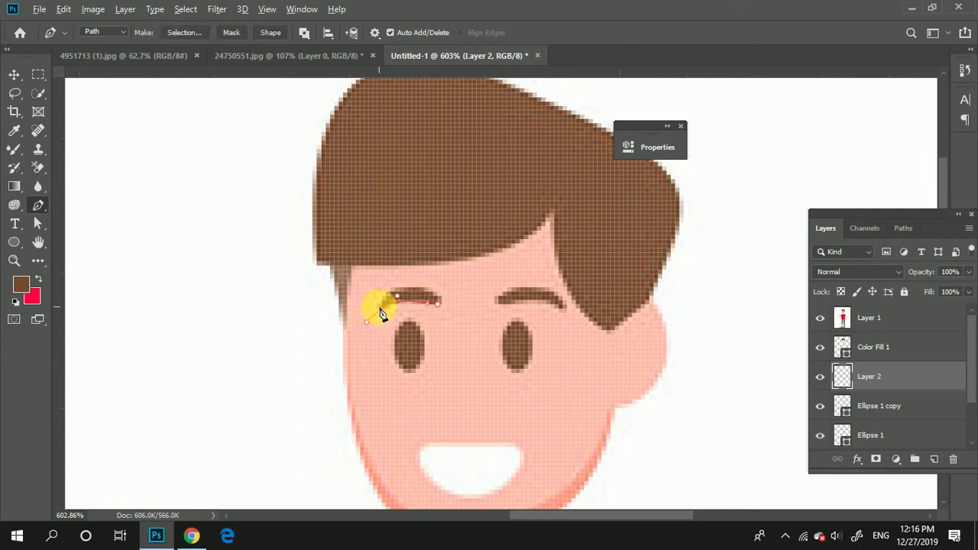
drag(379, 307, 471, 290)
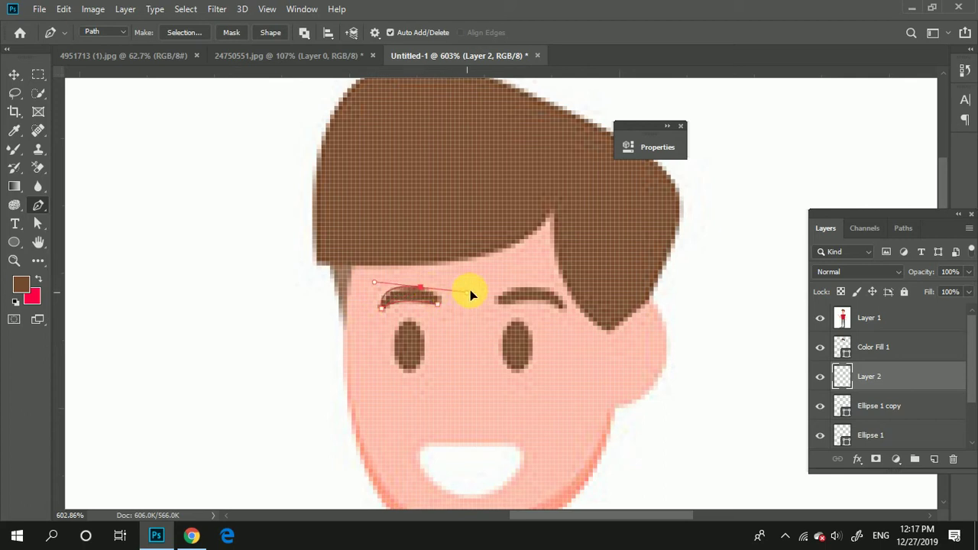
alt+click(421, 290)
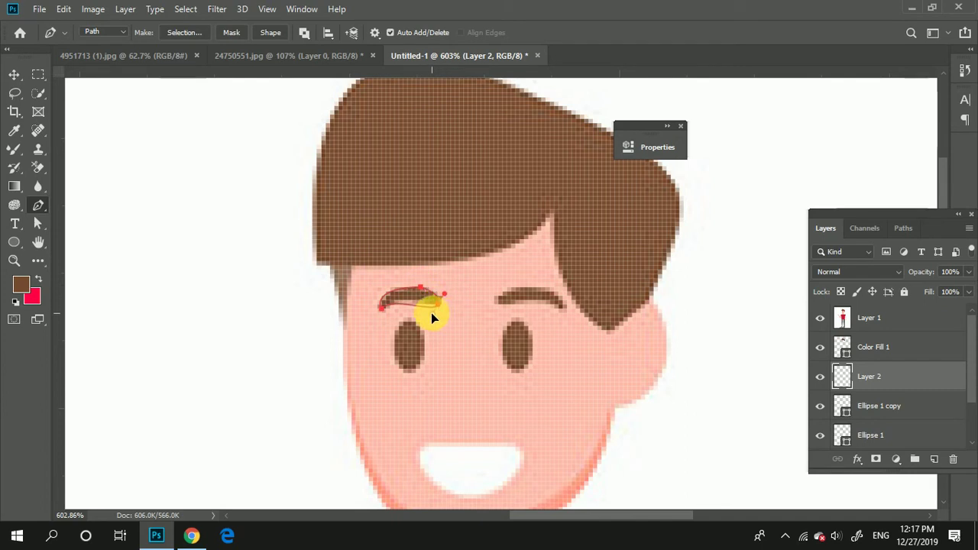
click(436, 305)
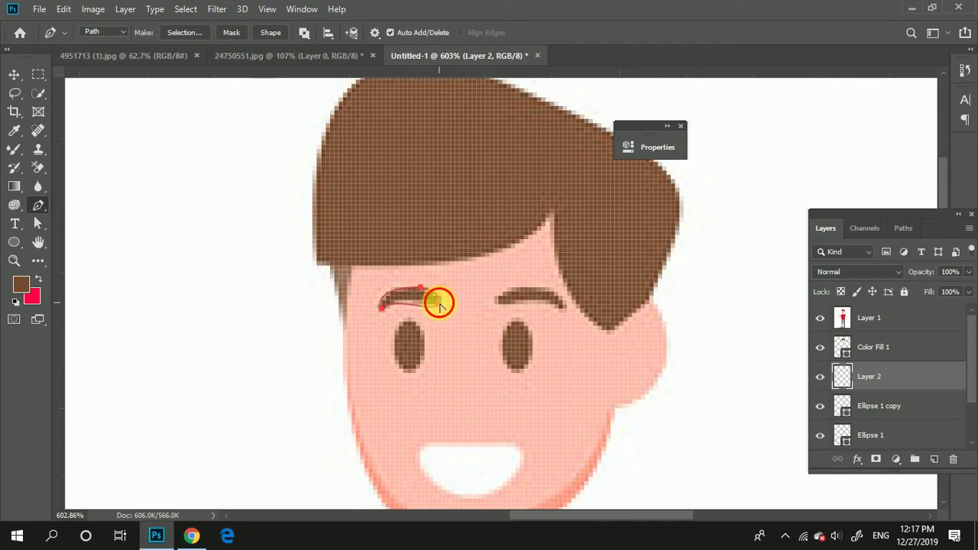
drag(452, 300, 431, 321)
Step: Zoom in and out to check the eyebrow path against the reference
scroll(371, 299, down, 1)
scroll(386, 313, down, 1)
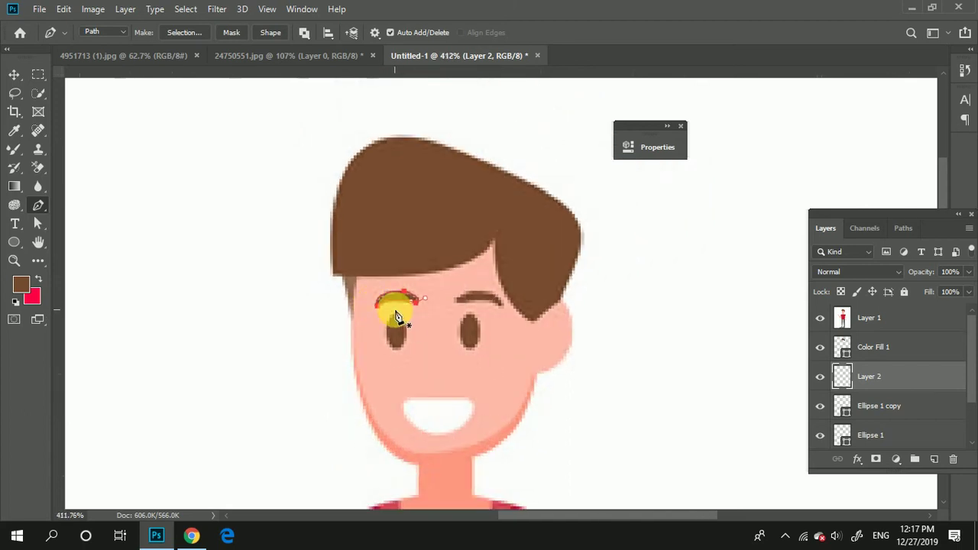
scroll(448, 334, up, 1)
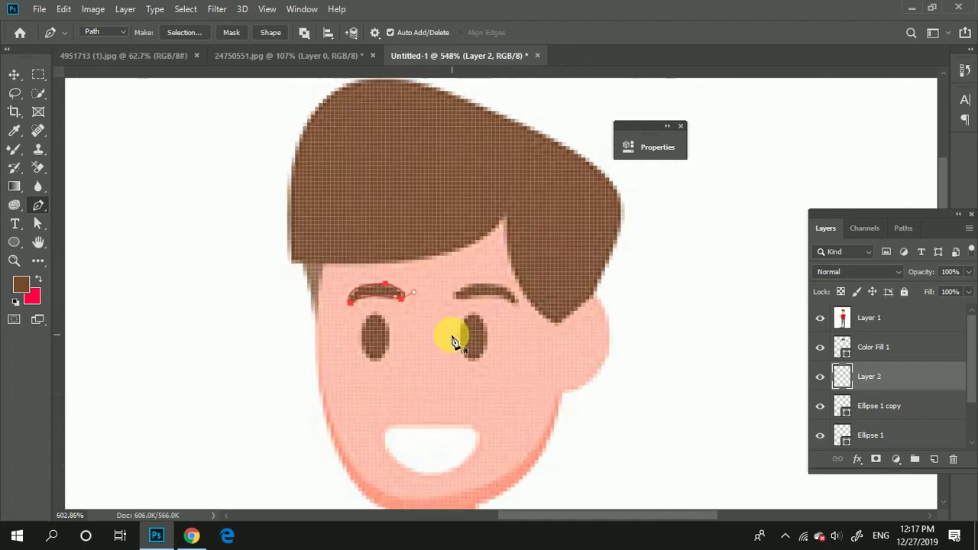
scroll(412, 298, up, 2)
scroll(382, 266, up, 1)
scroll(386, 264, up, 1)
scroll(386, 258, down, 2)
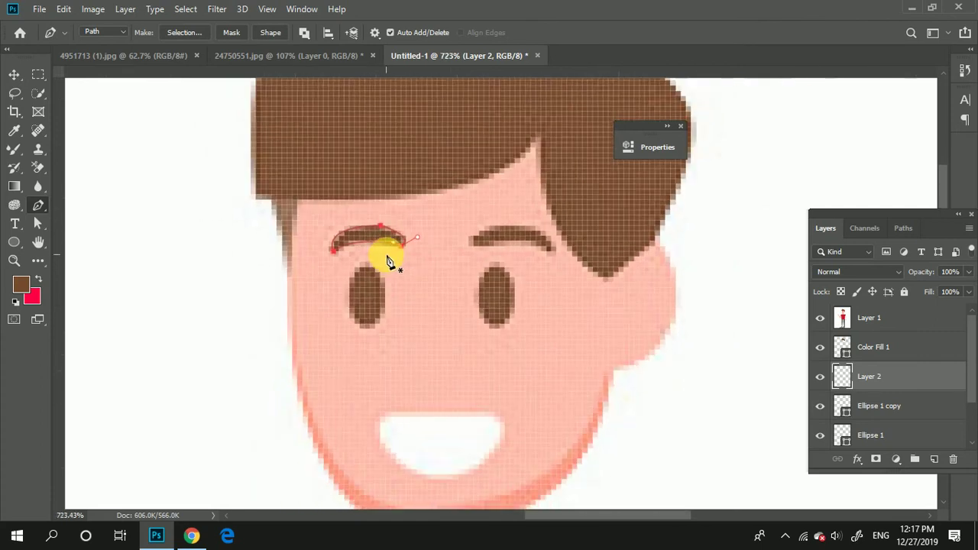
scroll(374, 258, up, 1)
scroll(371, 257, down, 1)
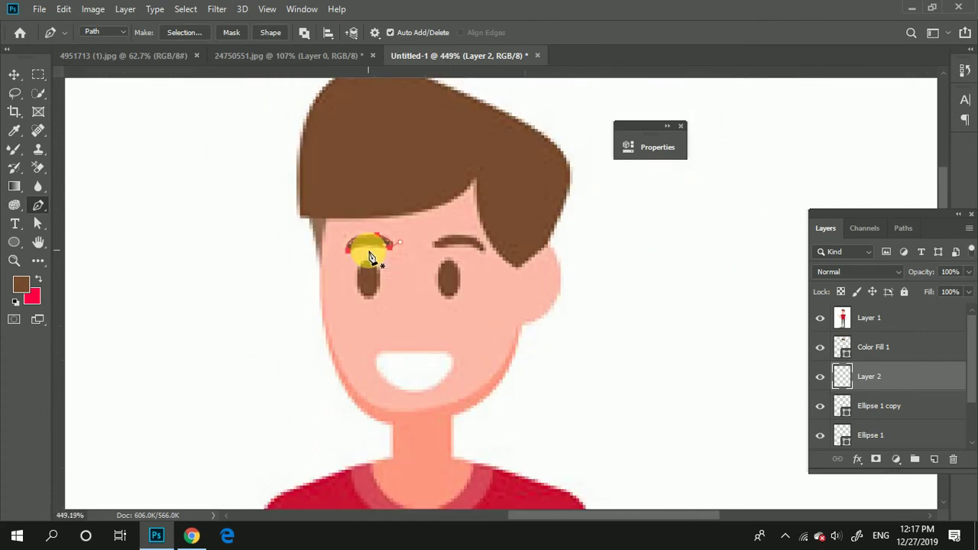
scroll(370, 257, down, 1)
scroll(371, 257, down, 1)
scroll(479, 303, up, 2)
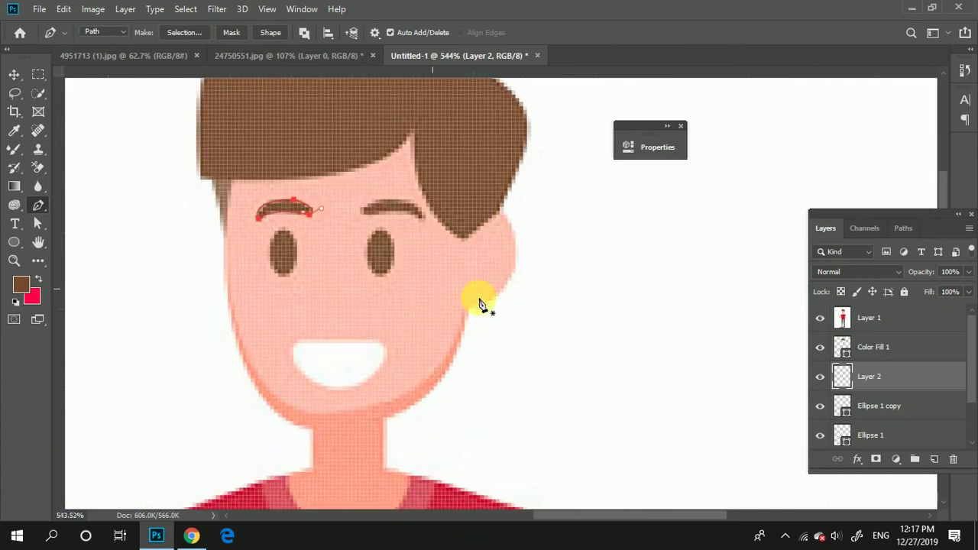
Step: Fill the eyebrow path with a brown Solid Color layer and hide reference Layer 1
click(896, 459)
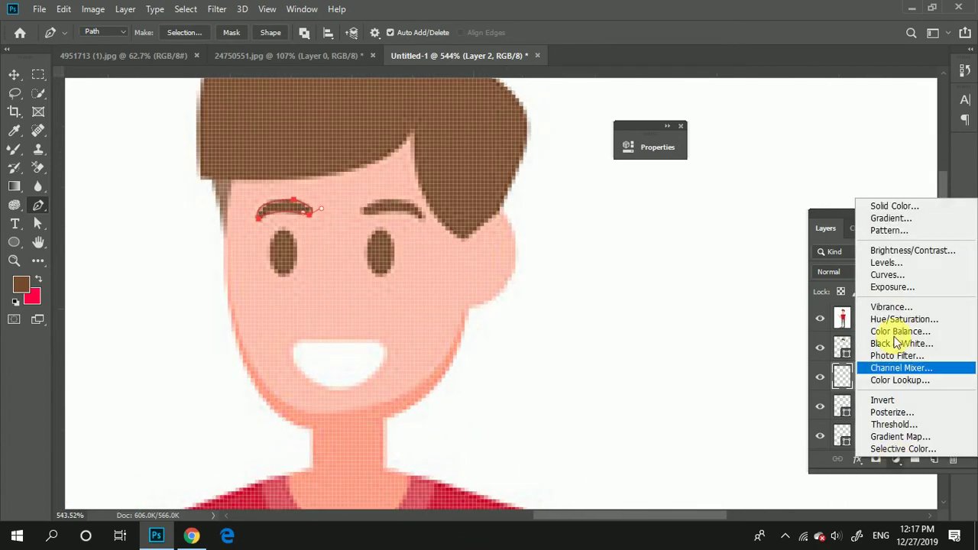
click(912, 206)
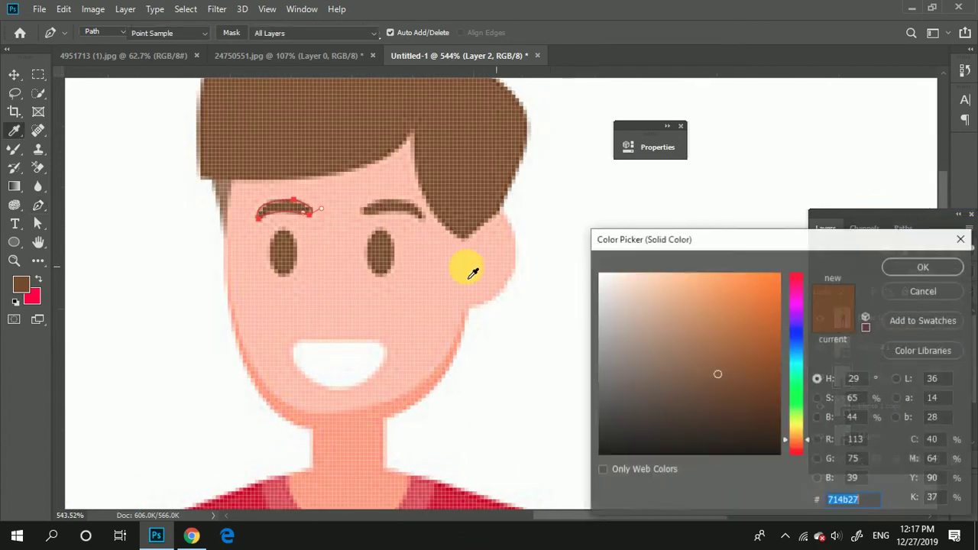
click(386, 257)
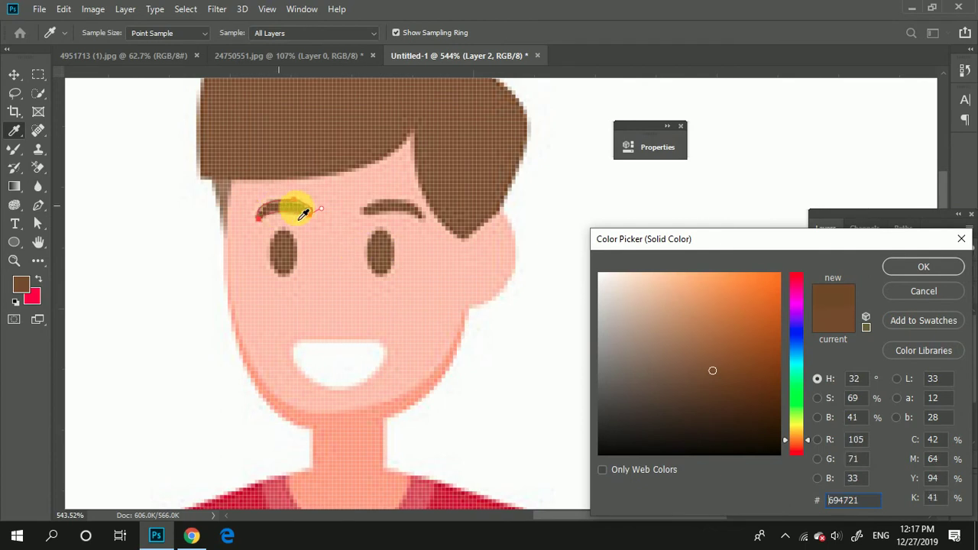
click(923, 266)
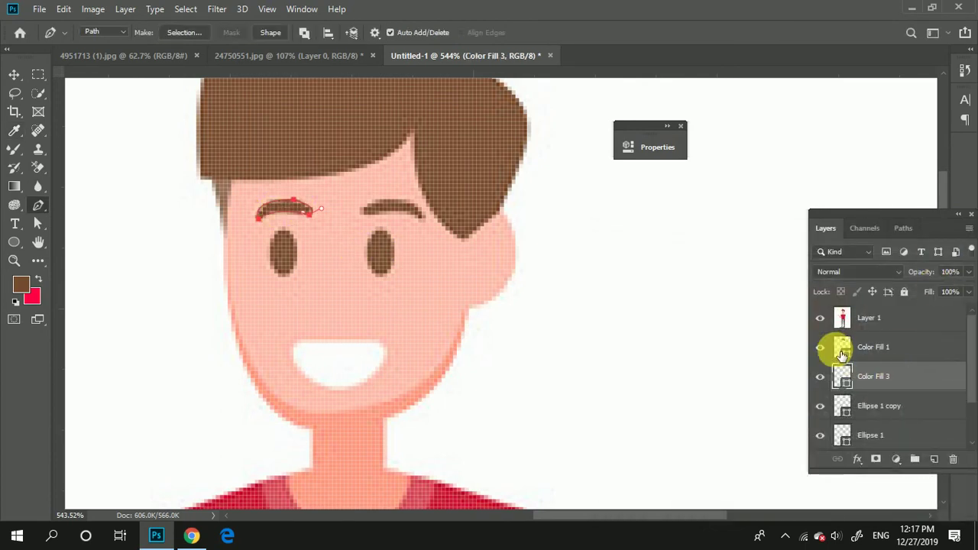
click(820, 318)
scroll(317, 248, down, 2)
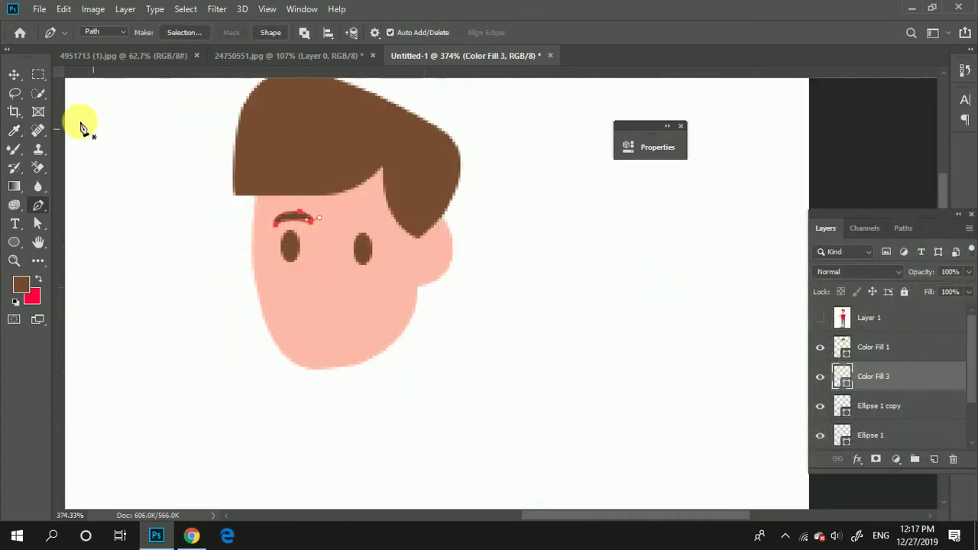
Step: Duplicate the eyebrow, flip the copy horizontally, and place it above the right eye
click(14, 74)
key(ctrl+Return)
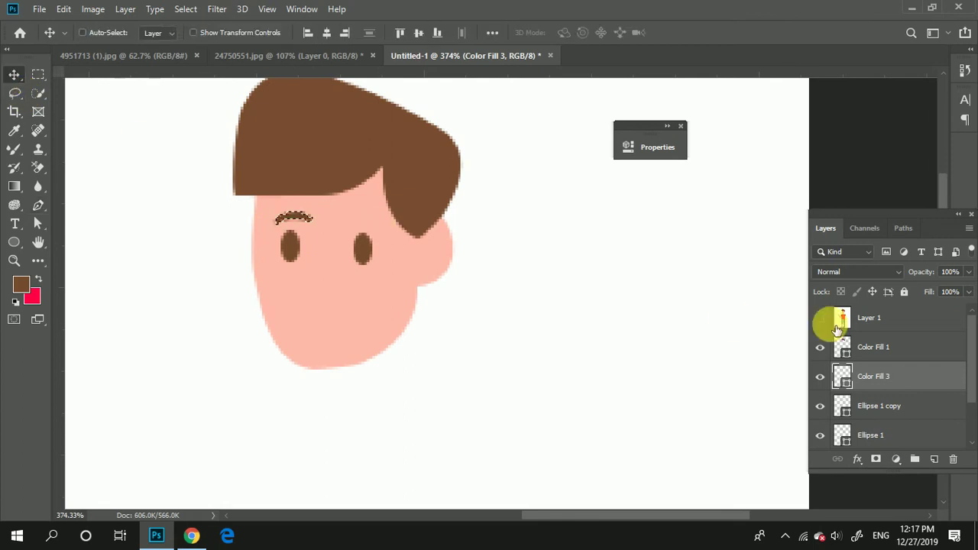
scroll(285, 234, up, 1)
scroll(225, 275, up, 1)
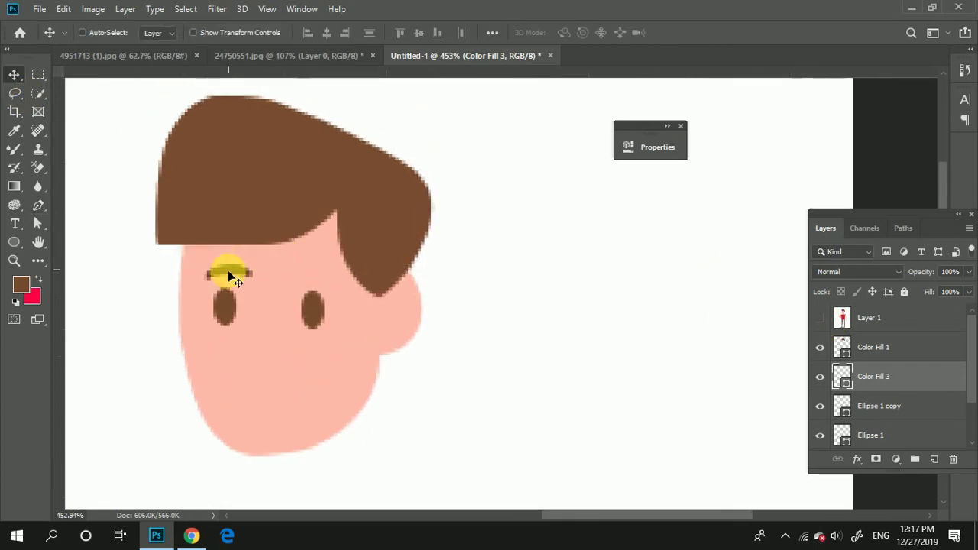
drag(248, 278, 320, 283)
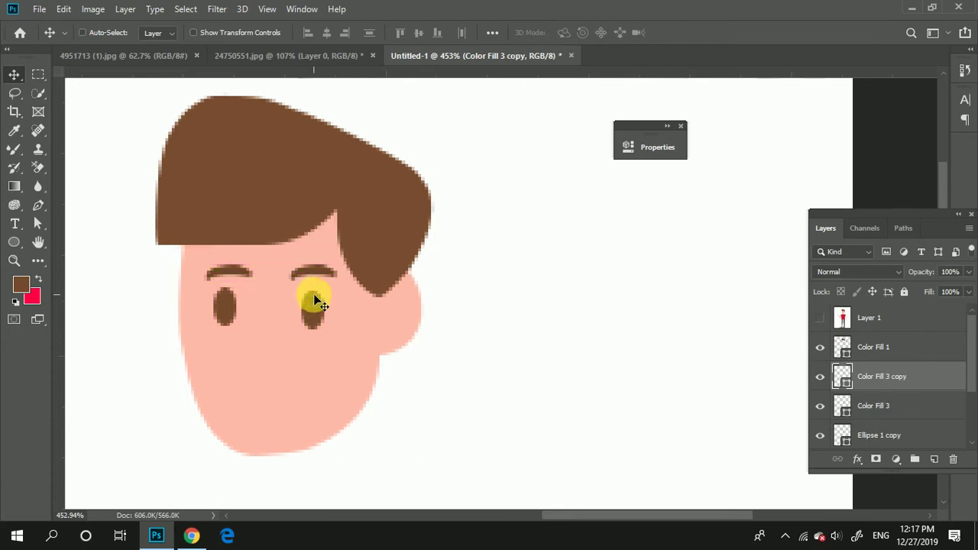
key(ctrl)
key(ctrl+t)
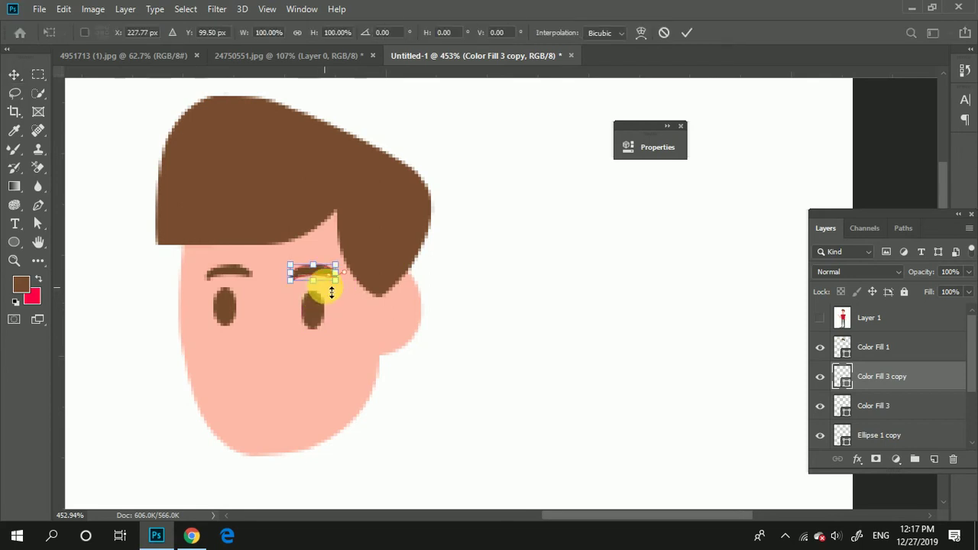
right_click(325, 285)
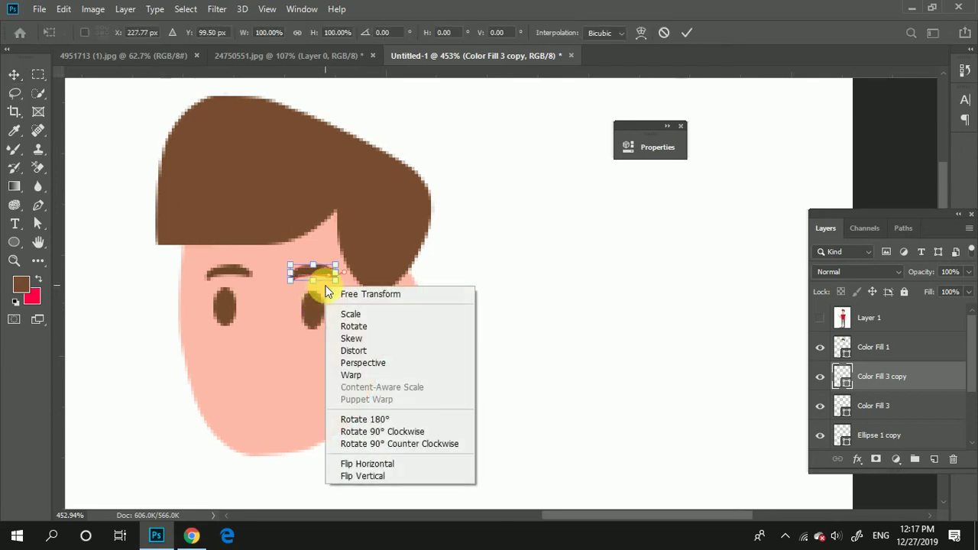
click(375, 463)
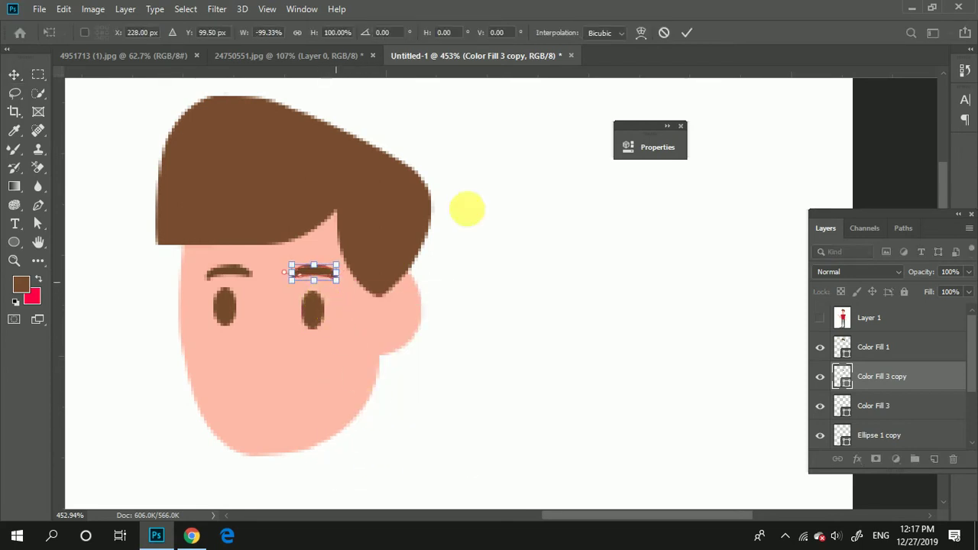
click(687, 32)
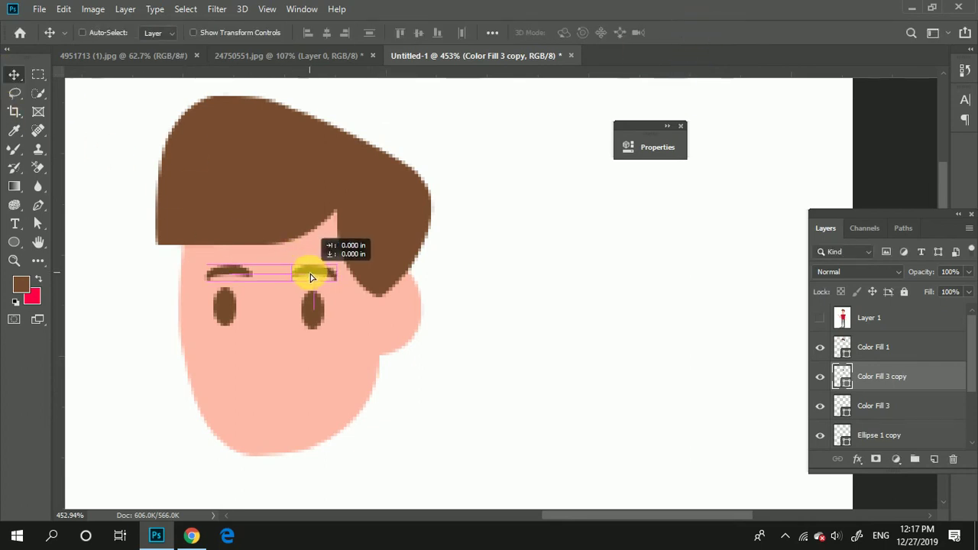
drag(306, 271, 313, 273)
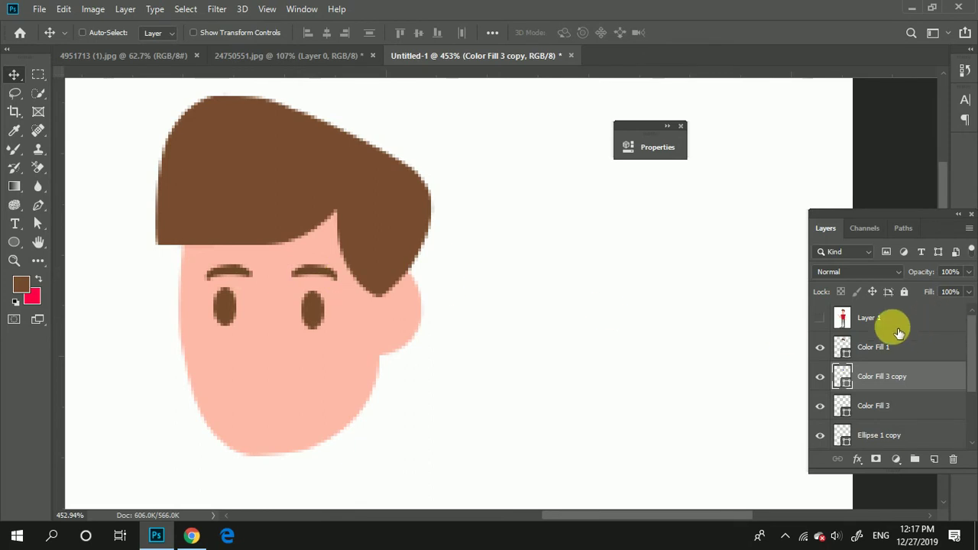
Step: Show reference Layer 1 again and fade it to 40% opacity
click(819, 317)
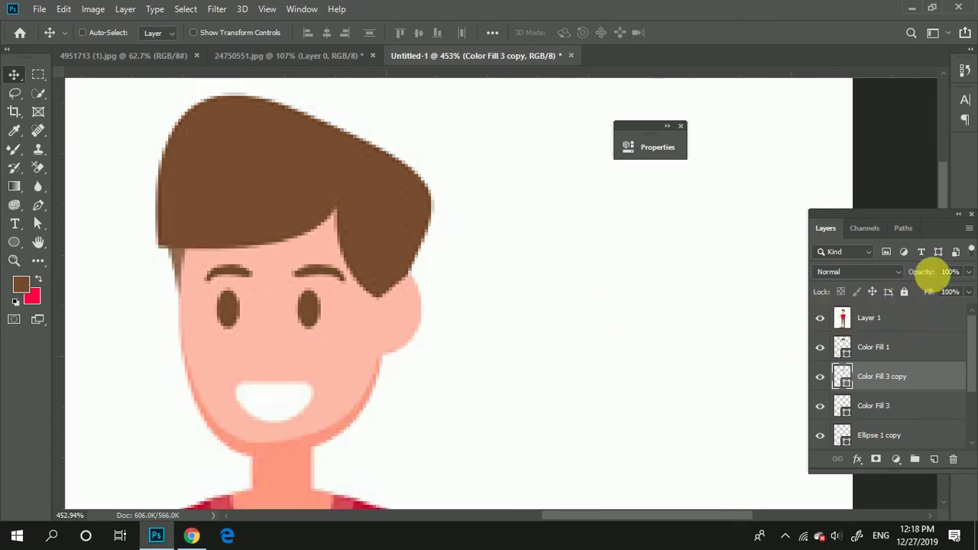
click(949, 271)
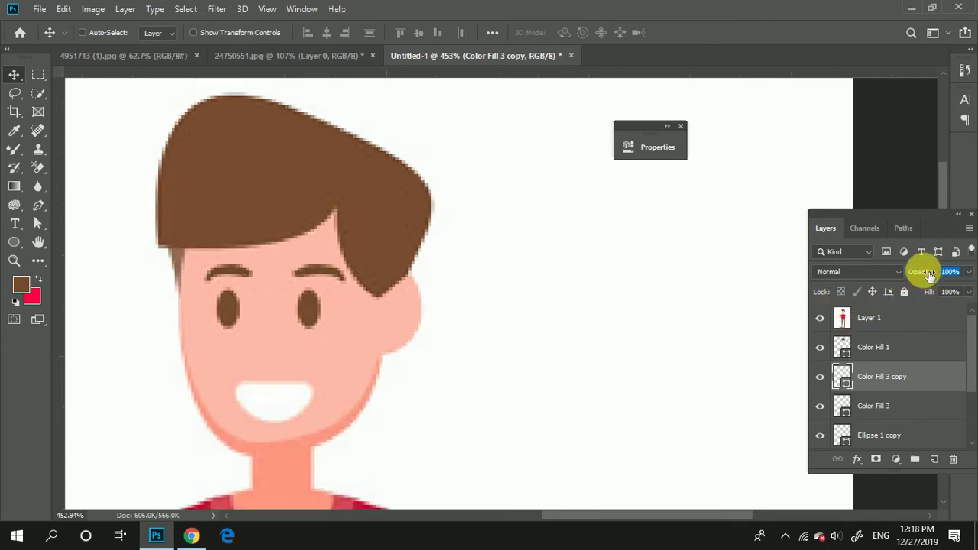
click(914, 316)
drag(919, 275, 883, 273)
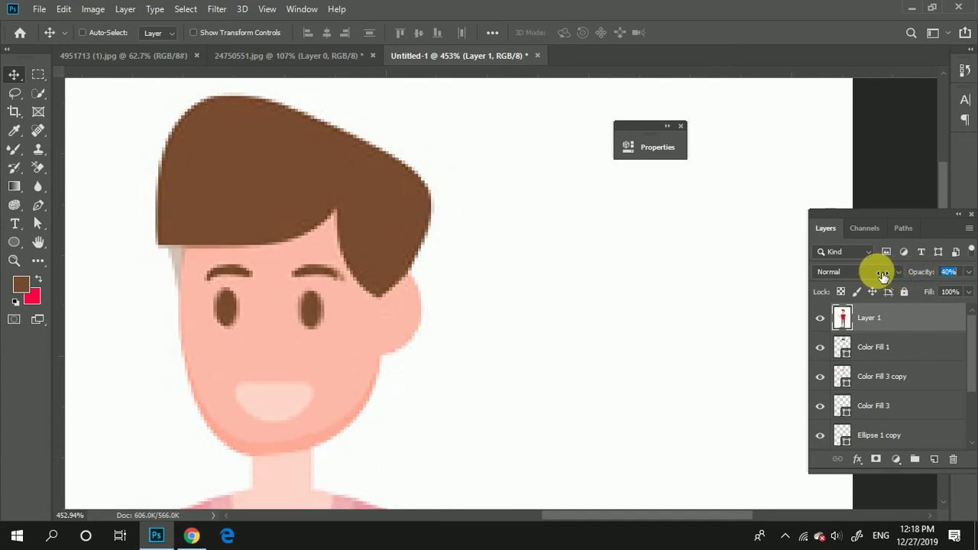
scroll(222, 371, down, 2)
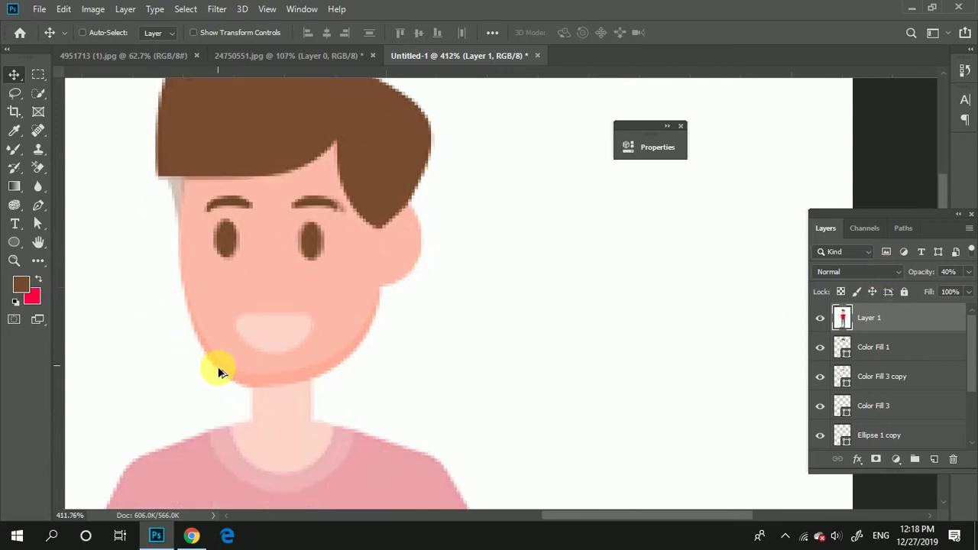
scroll(218, 372, down, 3)
Step: Check the traced shapes, then add an empty Layer 2 above Color Fill 3 copy
click(820, 317)
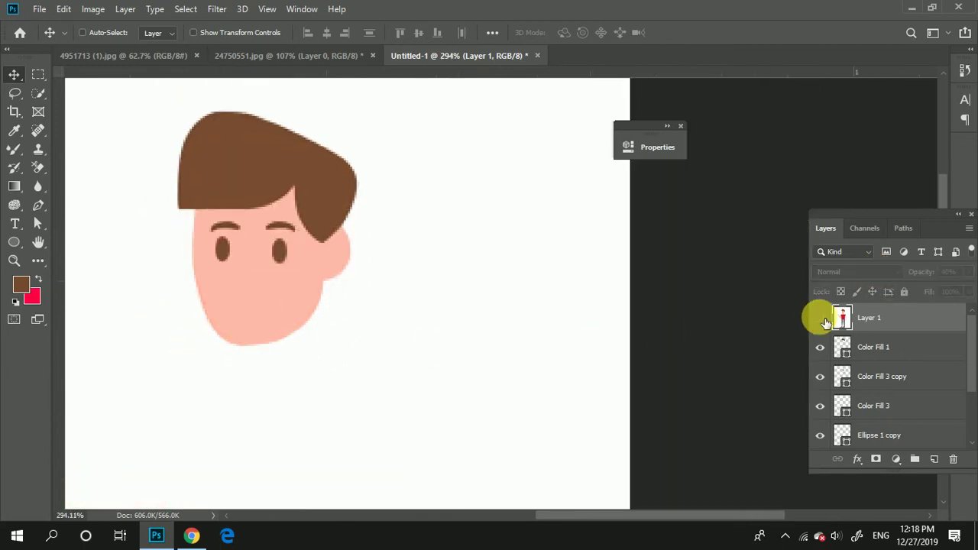
click(821, 318)
scroll(213, 352, up, 1)
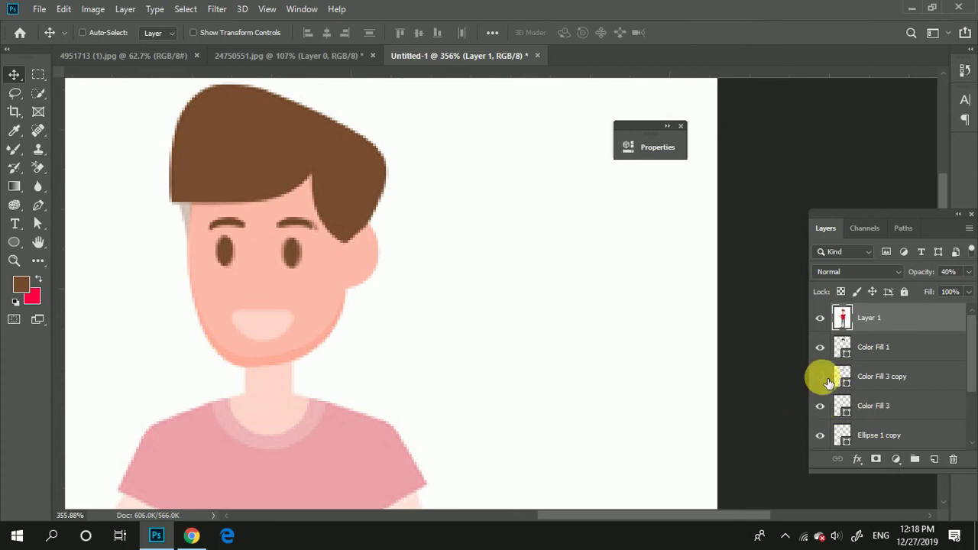
click(886, 382)
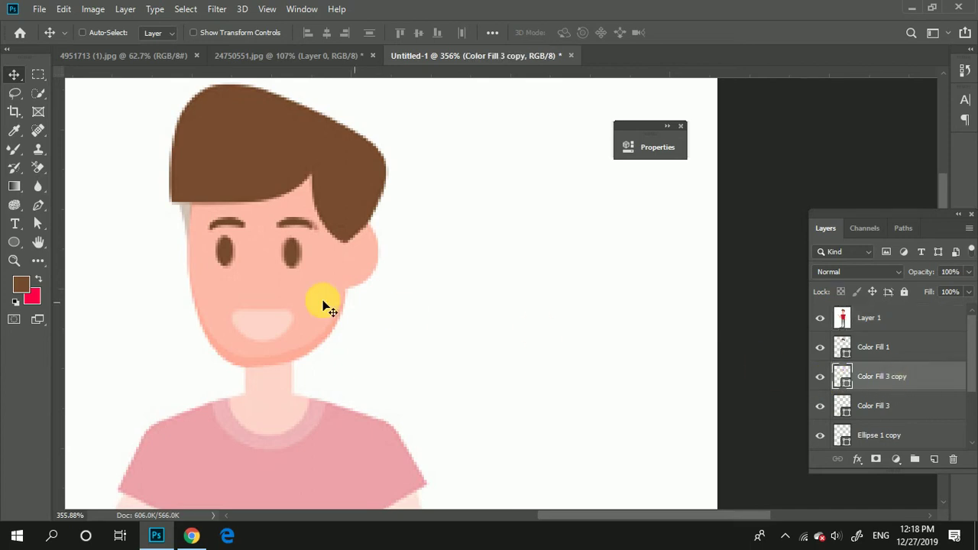
click(933, 459)
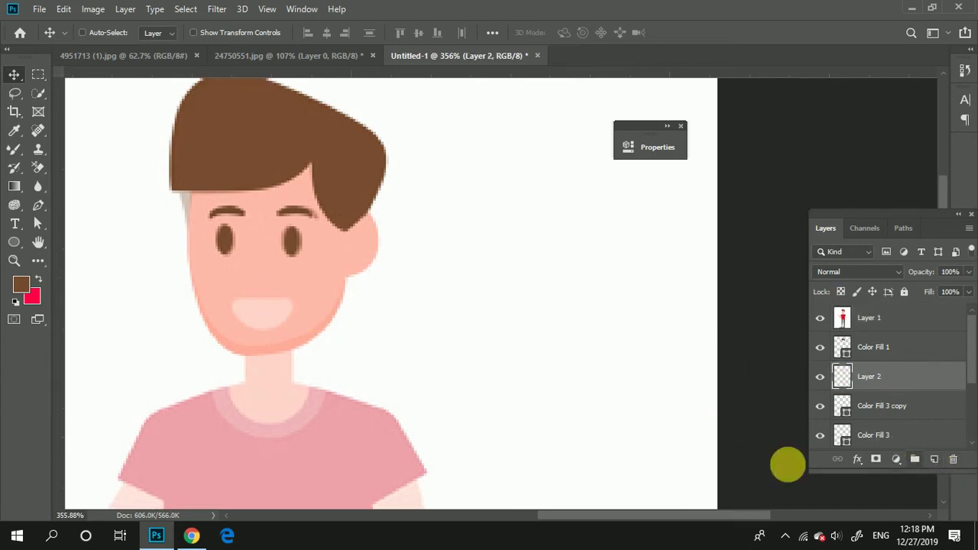
Step: Pen-trace a closed rounded outline around the boy's open mouth
key(p)
scroll(230, 303, up, 2)
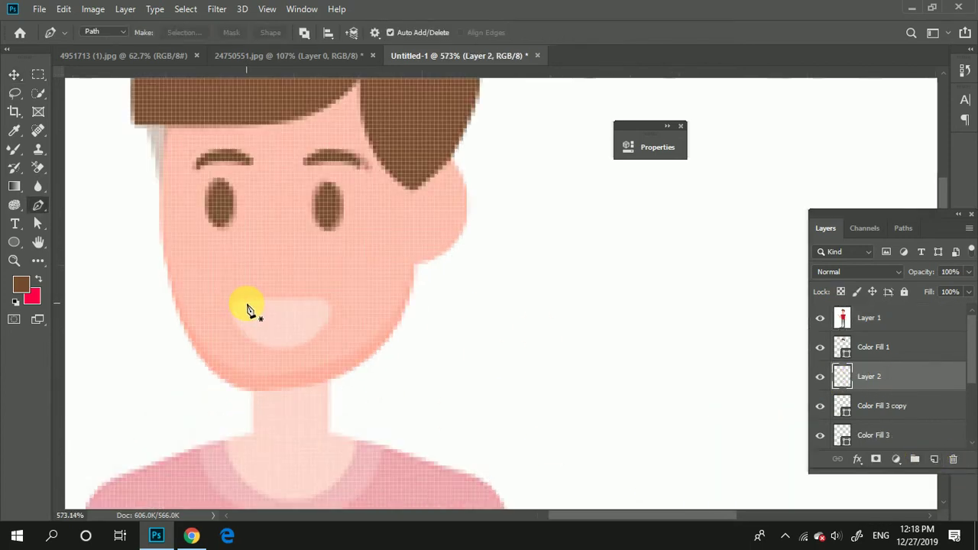
click(249, 296)
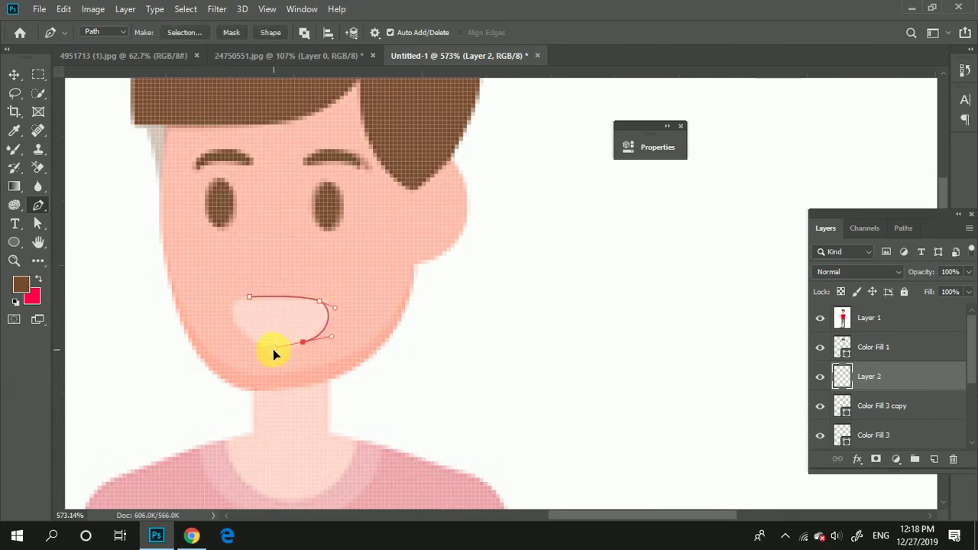
drag(272, 349, 273, 350)
drag(271, 292, 275, 287)
Step: Nudge the whole mouth path up slightly and select its left anchor point
drag(37, 225, 98, 238)
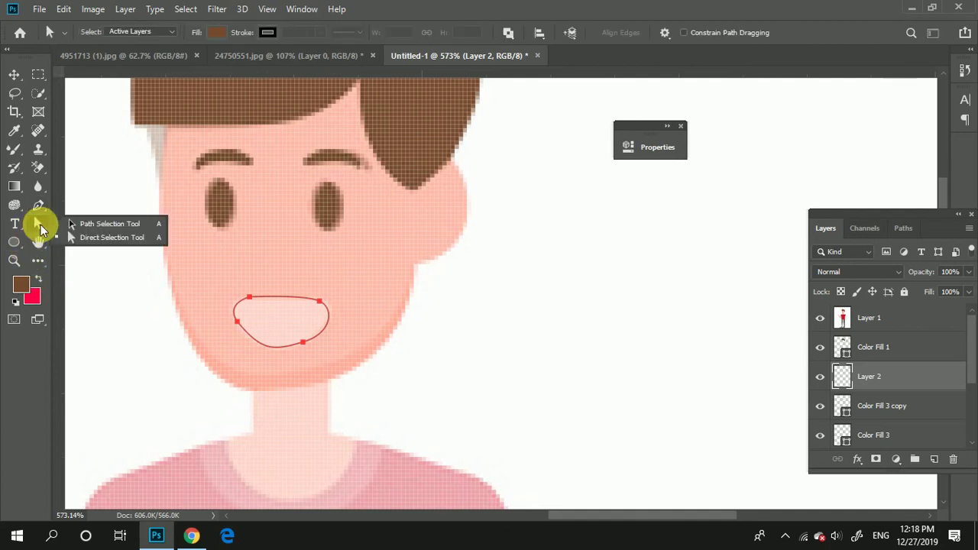
click(237, 321)
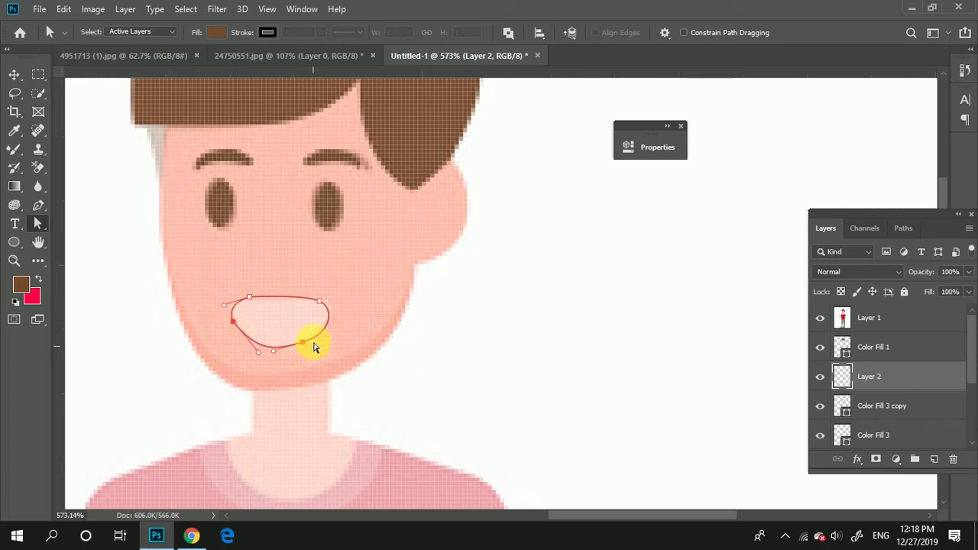
drag(38, 223, 84, 235)
drag(323, 328, 288, 320)
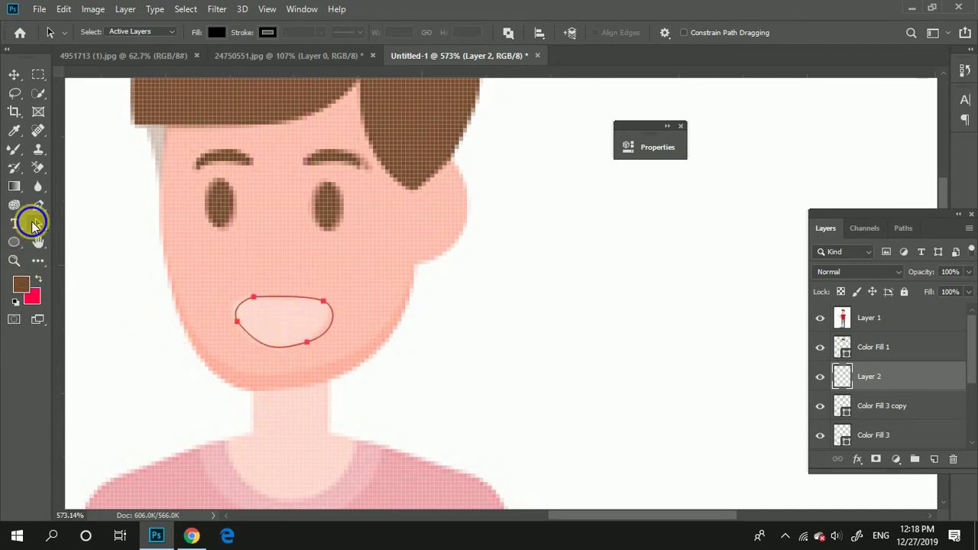
drag(36, 223, 48, 229)
click(107, 237)
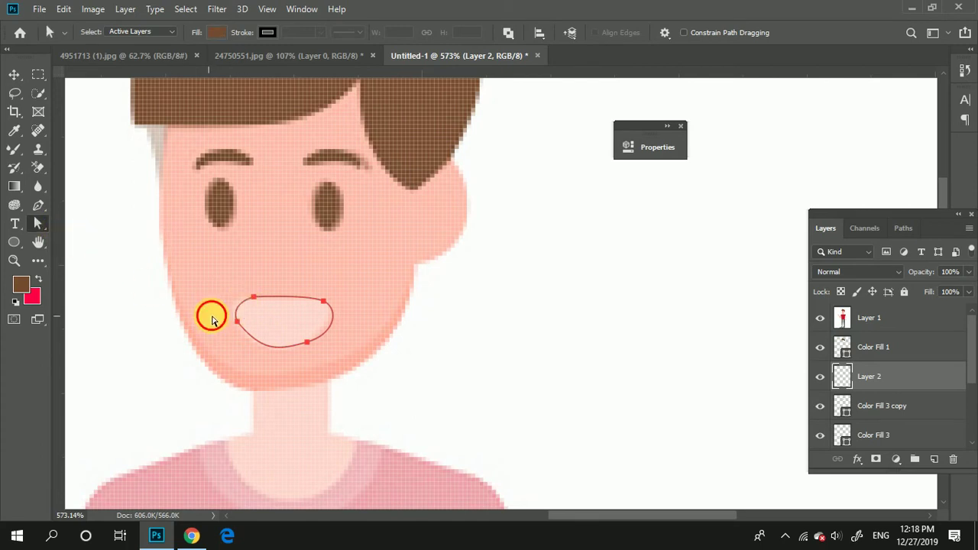
drag(212, 320, 251, 338)
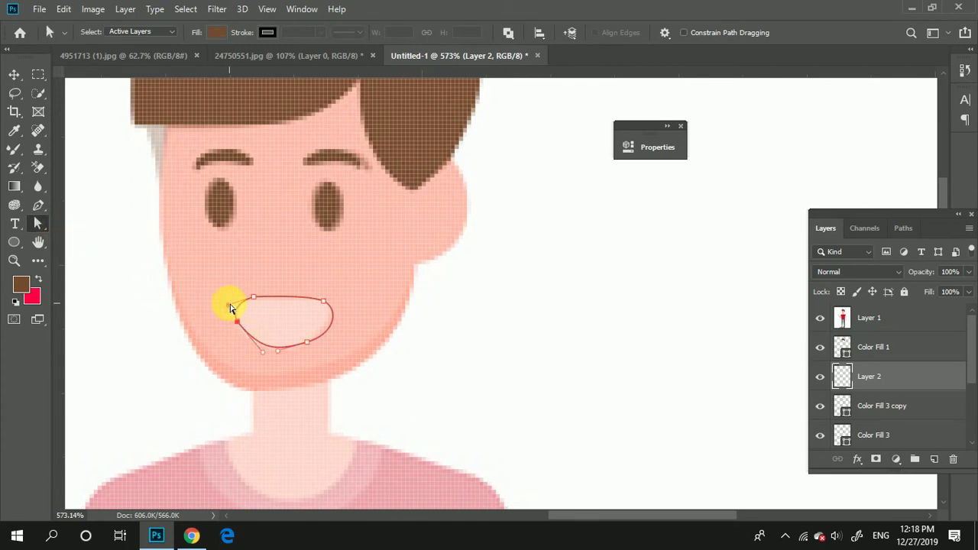
scroll(223, 319, down, 2)
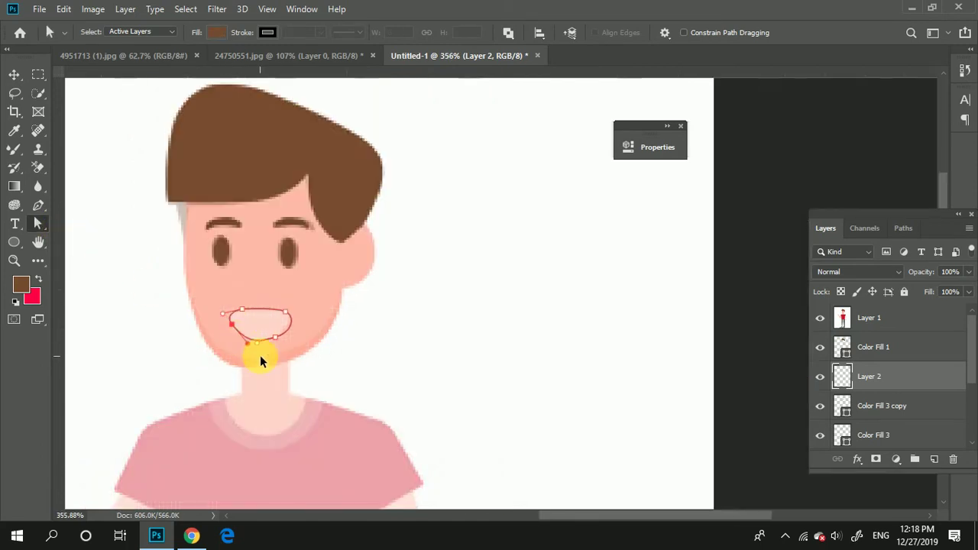
Step: Add a white Solid Color fill layer, Color Fill 4, on the mouth path
click(895, 457)
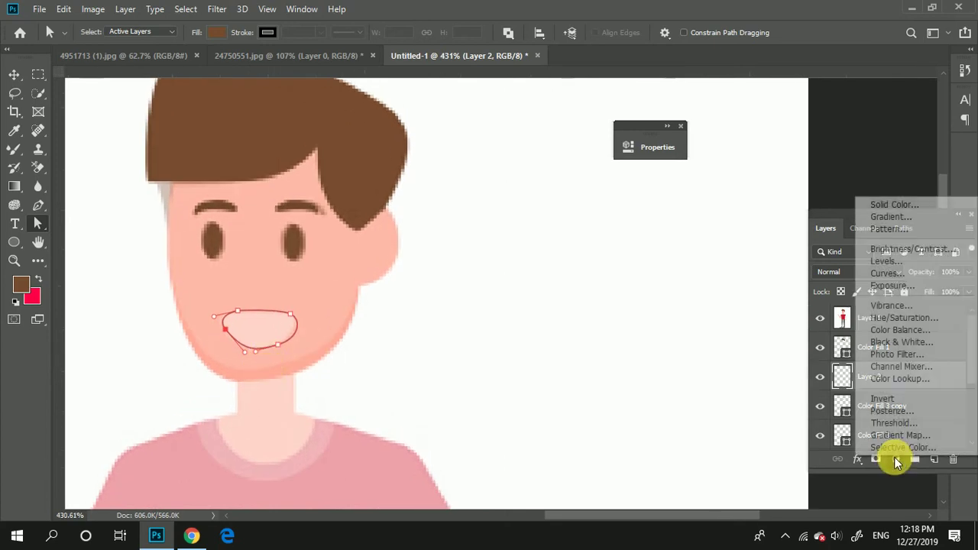
click(899, 207)
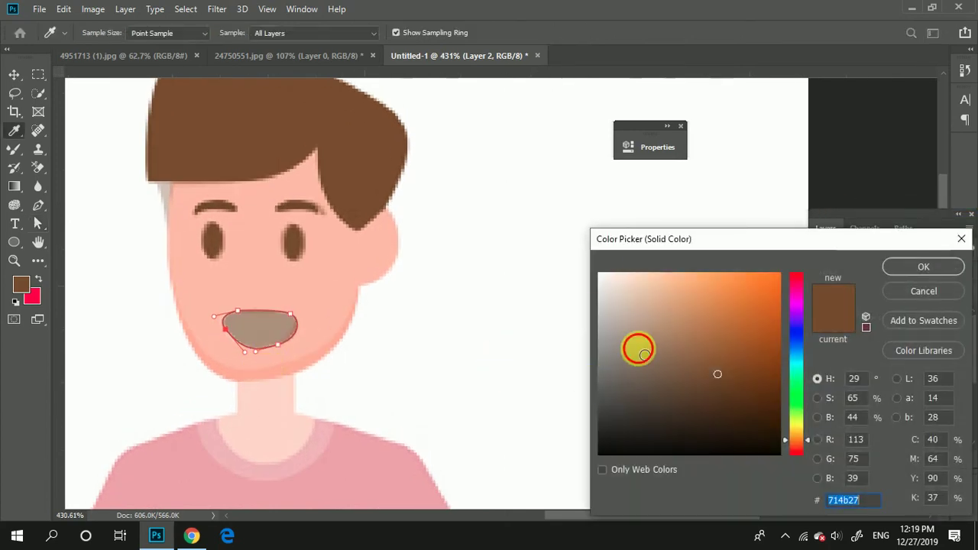
drag(637, 347, 541, 229)
click(924, 267)
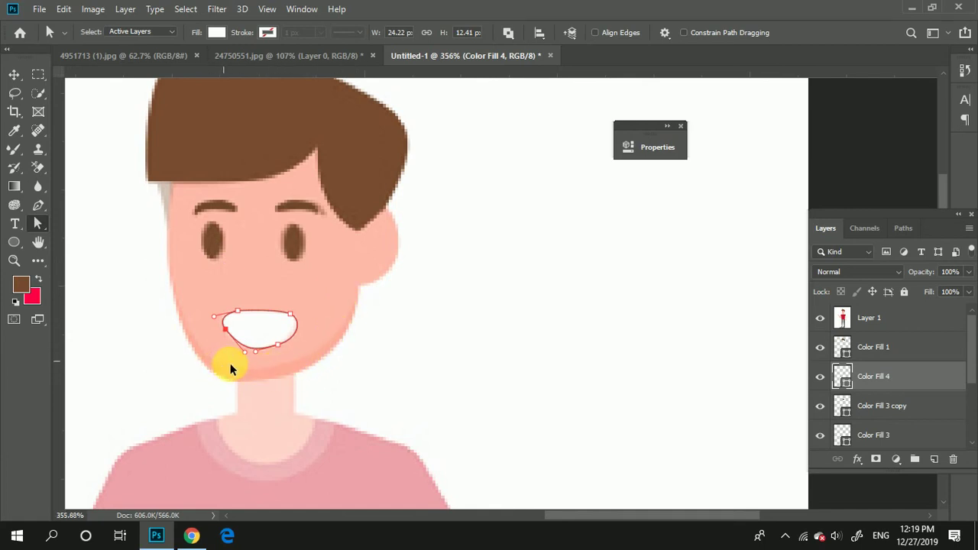
scroll(230, 366, down, 1)
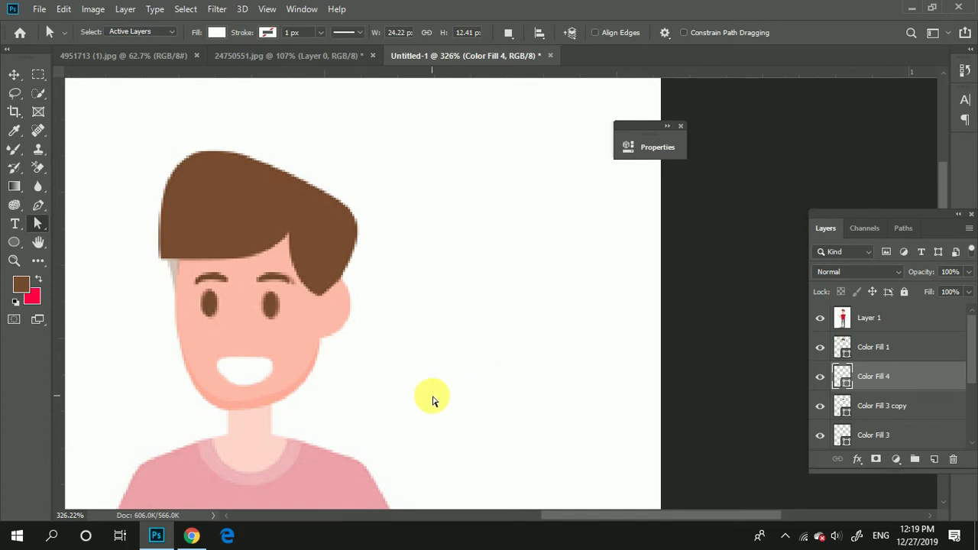
scroll(252, 382, up, 4)
scroll(255, 378, down, 2)
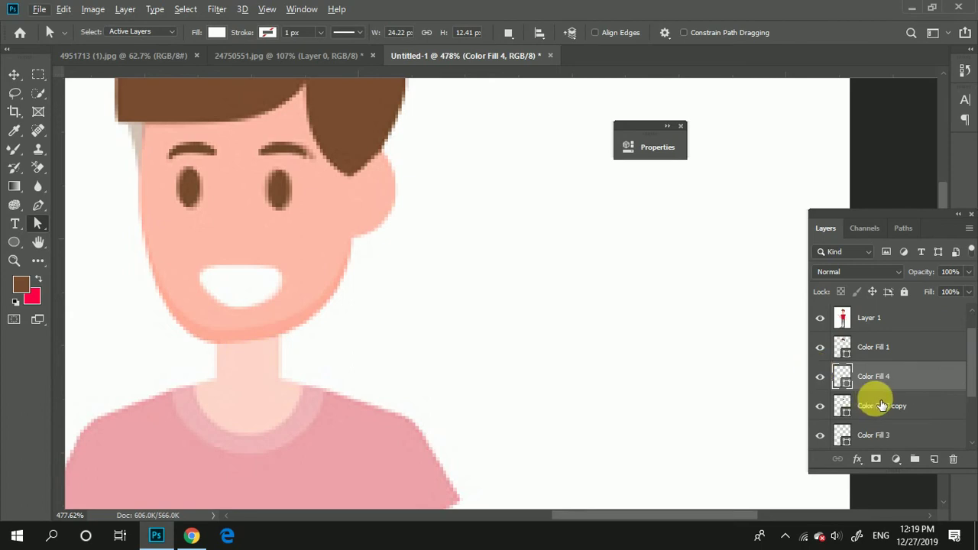
scroll(881, 405, down, 3)
scroll(871, 405, down, 1)
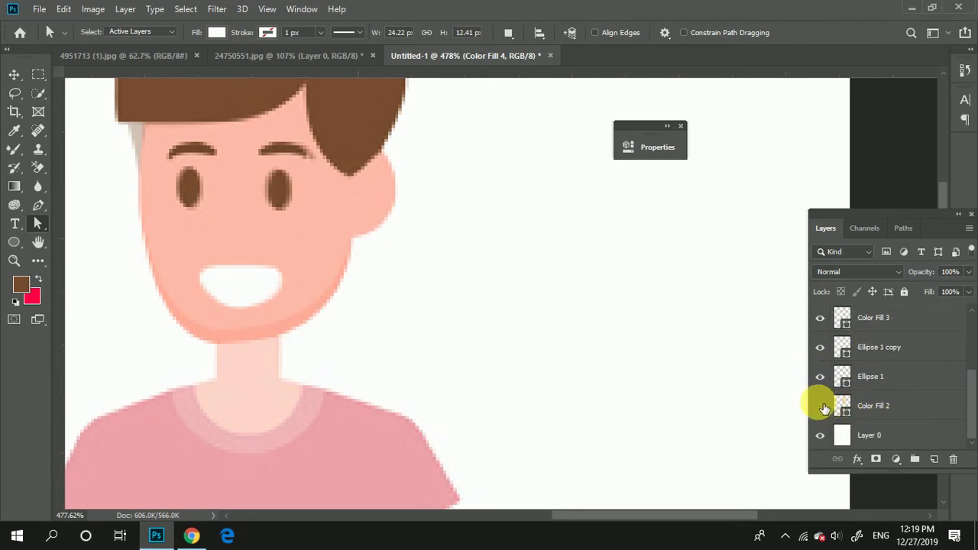
Step: Check the face fill, select Color Fill 2, and add an empty layer above it
click(820, 405)
click(819, 406)
click(890, 405)
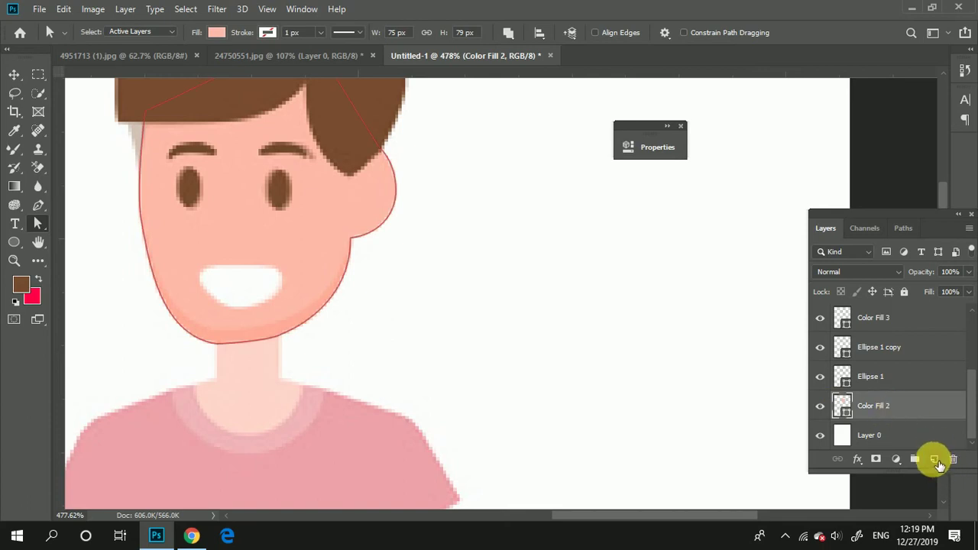
click(938, 462)
Step: Pen-trace a closed path around the jaw and chin from cheek to cheek
key(p)
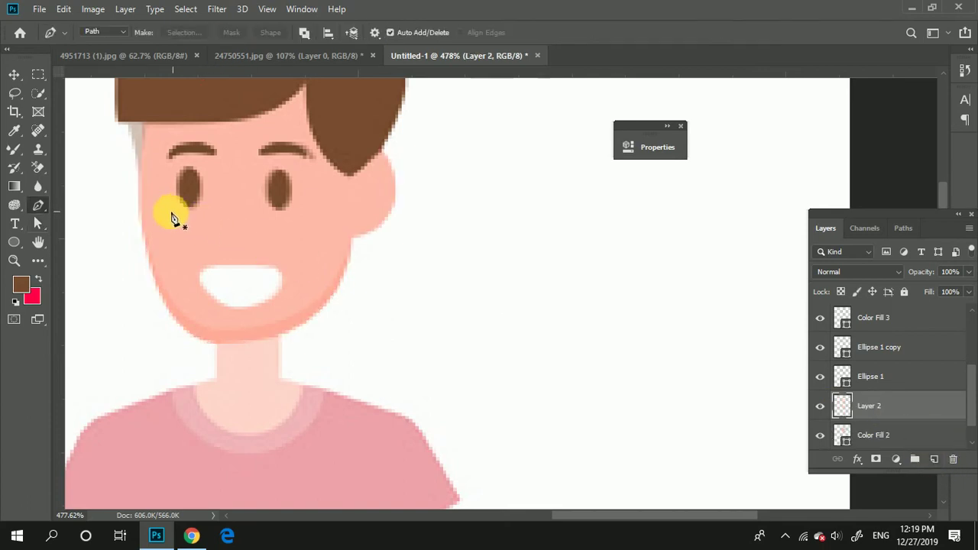
click(138, 184)
drag(182, 310, 209, 320)
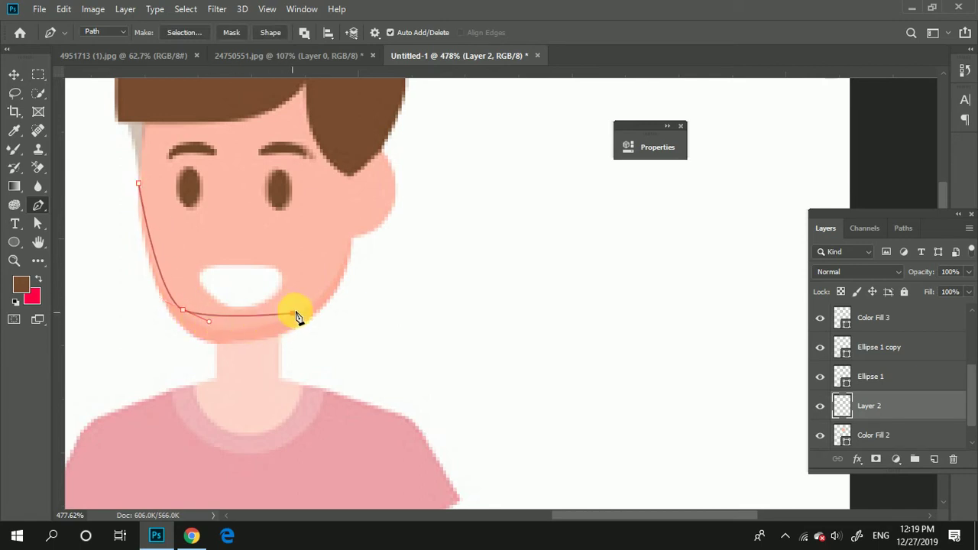
mouse_move(292, 313)
mouse_down()
mouse_move(323, 291)
mouse_move(369, 278)
mouse_up()
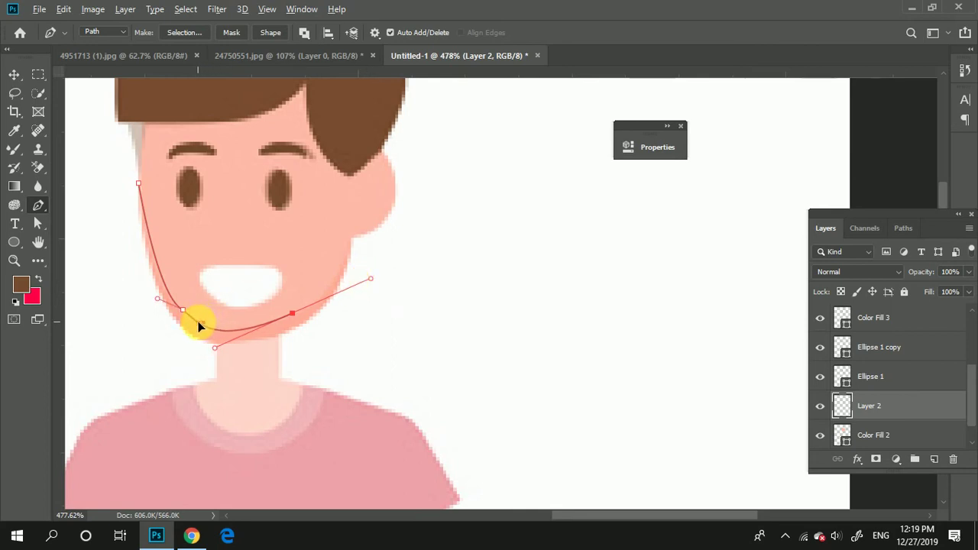
click(198, 323)
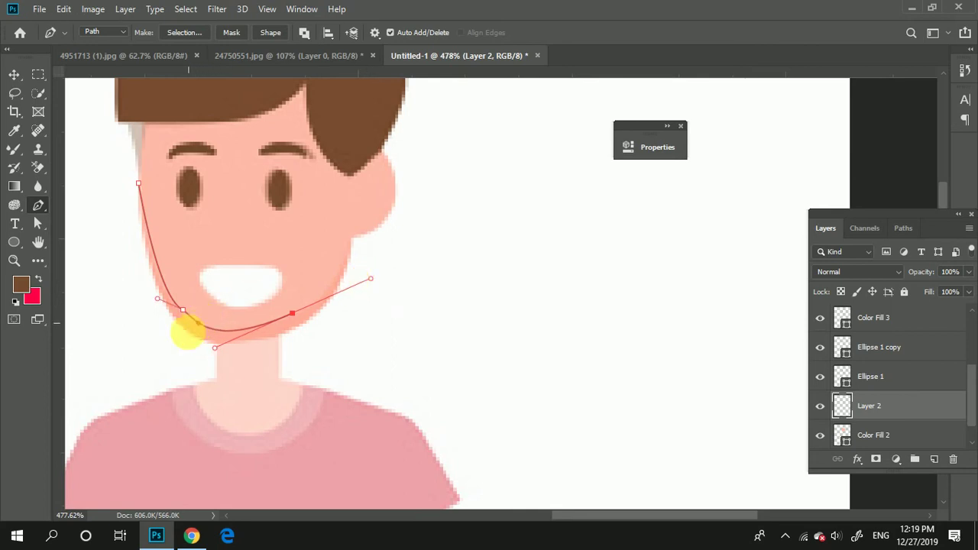
alt+click(293, 315)
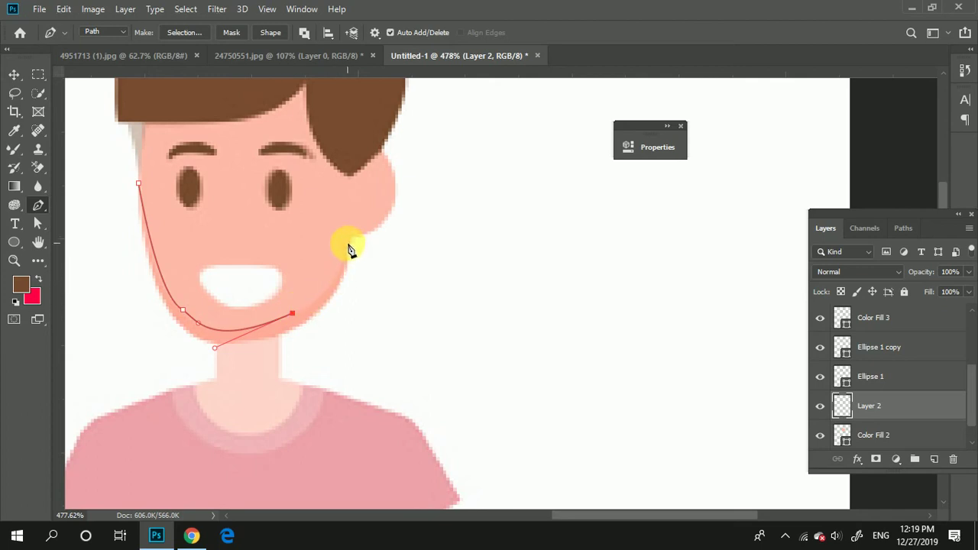
drag(359, 218, 366, 188)
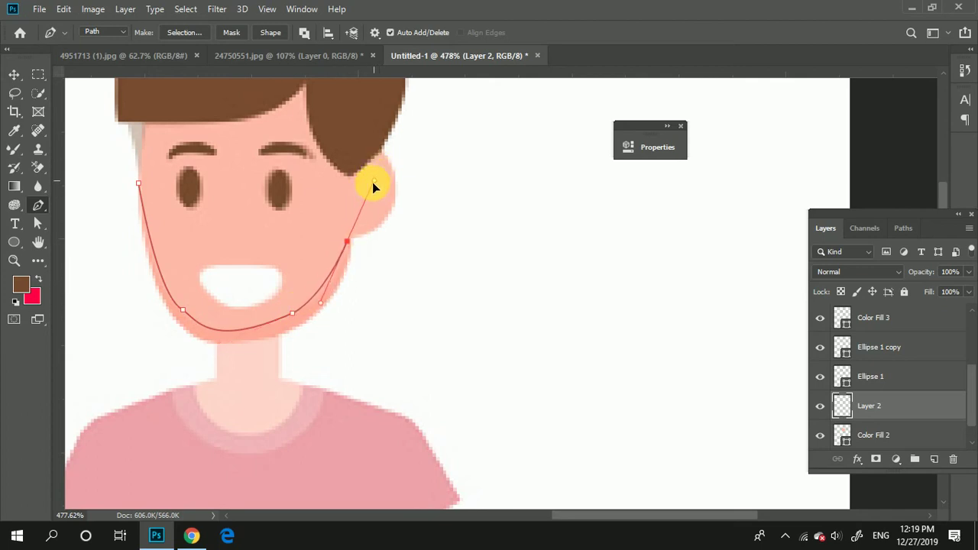
alt+click(347, 242)
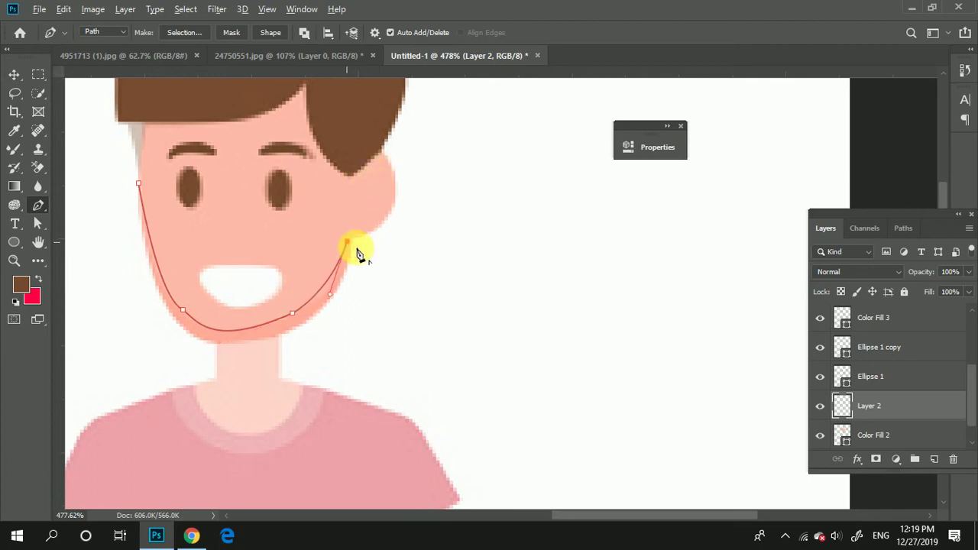
drag(330, 294, 296, 344)
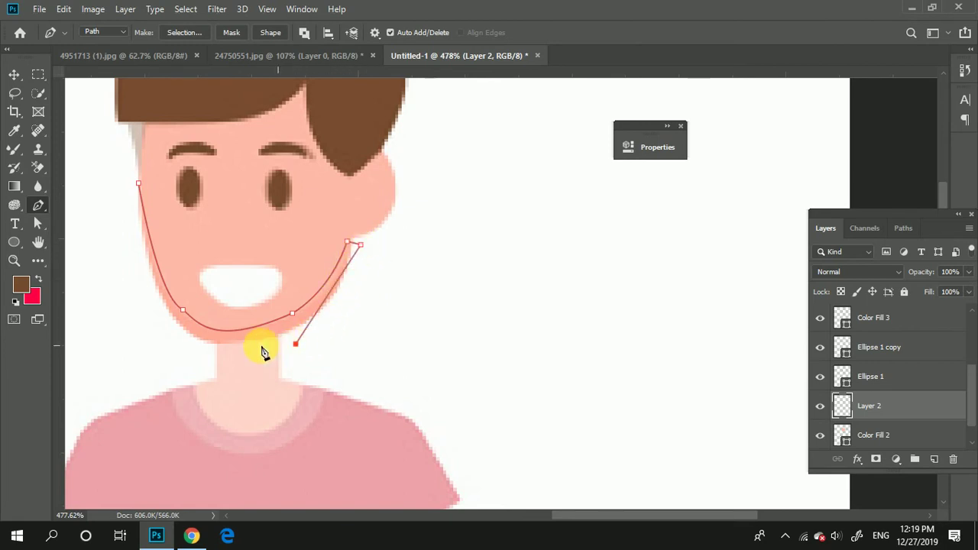
click(178, 351)
click(112, 240)
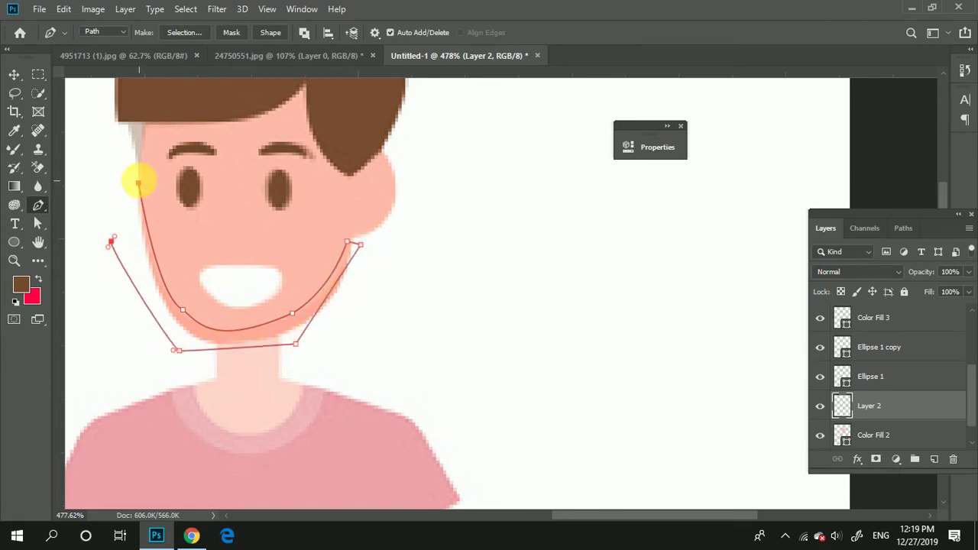
click(138, 183)
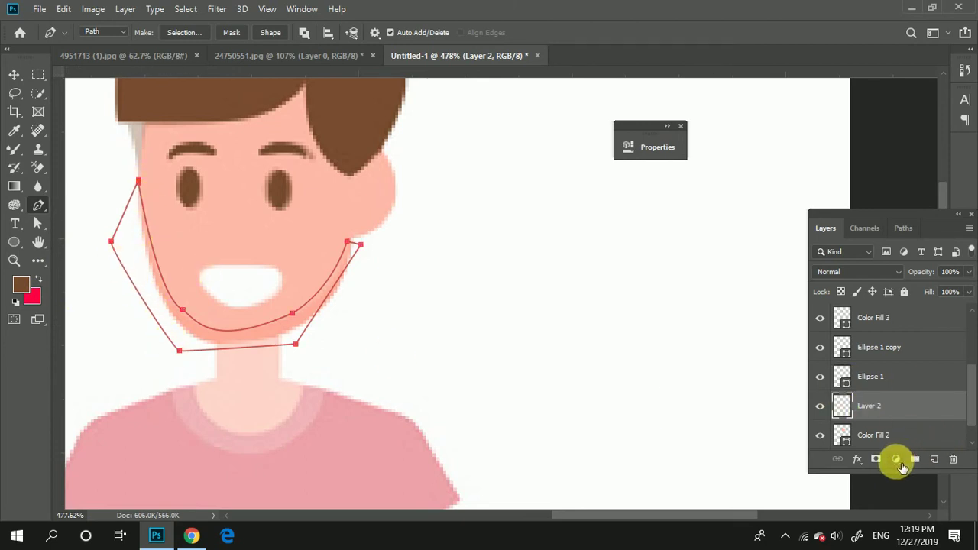
Step: Fill the jaw path with a light salmon Color Fill 5 layer beside the face layer
click(897, 461)
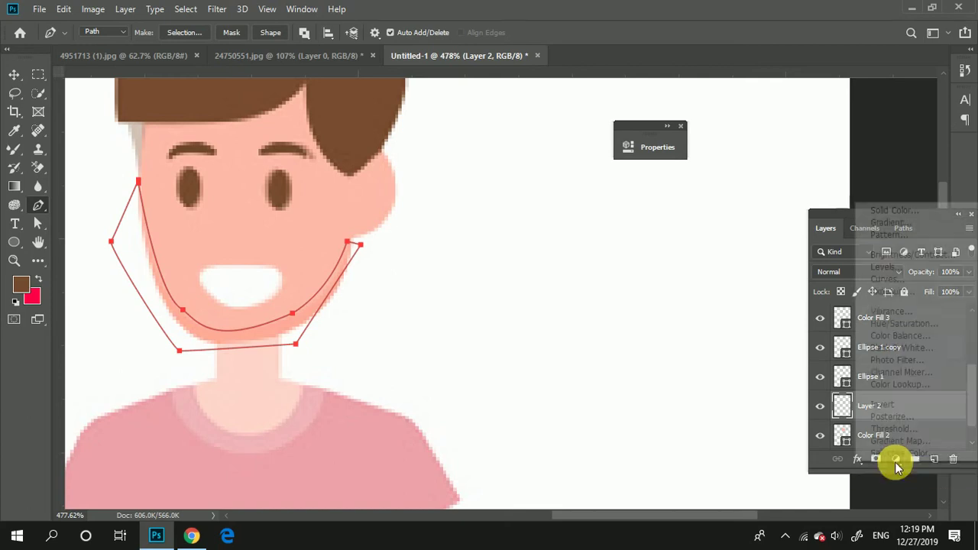
click(305, 328)
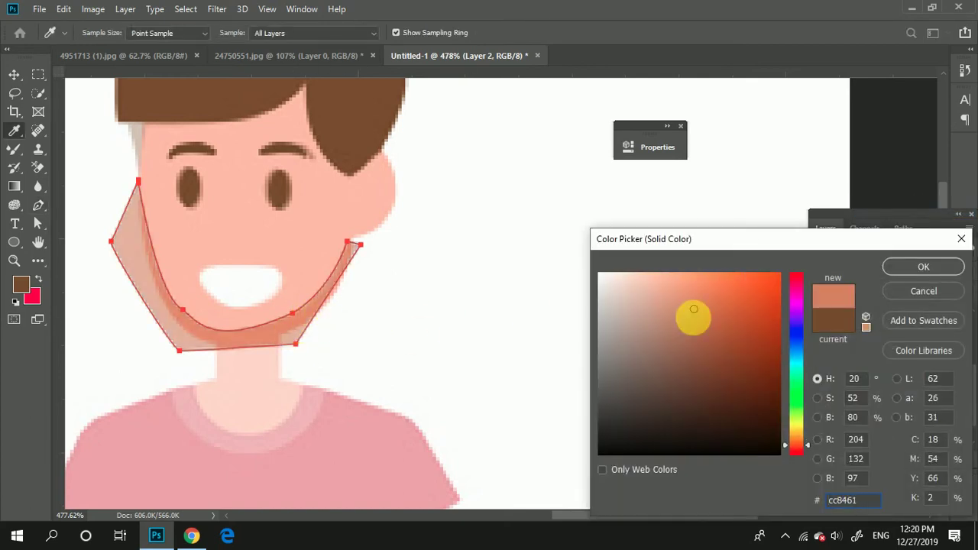
click(924, 267)
mouse_move(878, 413)
mouse_down()
mouse_move(891, 422)
mouse_move(882, 419)
mouse_up()
Step: Compare against the reference, then release Color Fill 5 from clipping to the face
scroll(916, 340, up, 2)
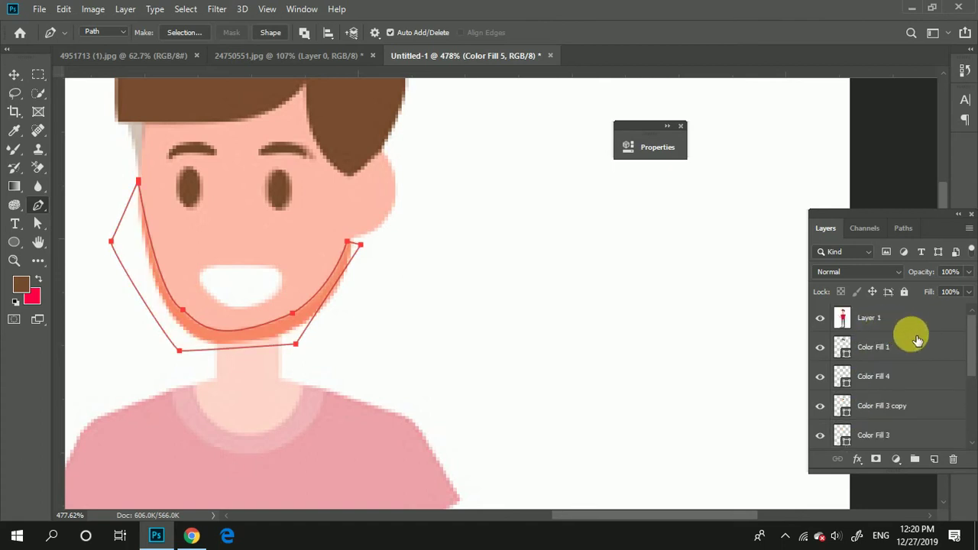
click(819, 318)
scroll(407, 335, down, 3)
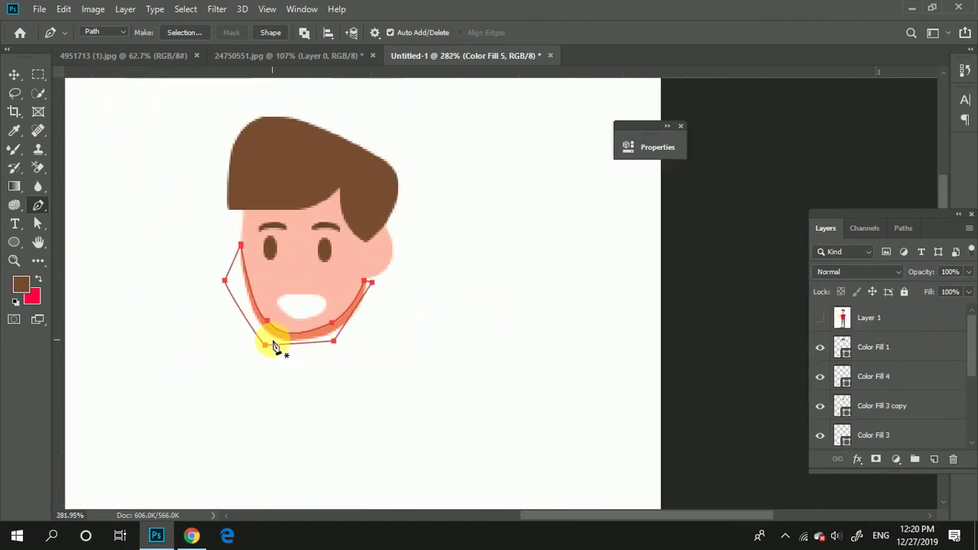
scroll(298, 354, up, 1)
click(828, 319)
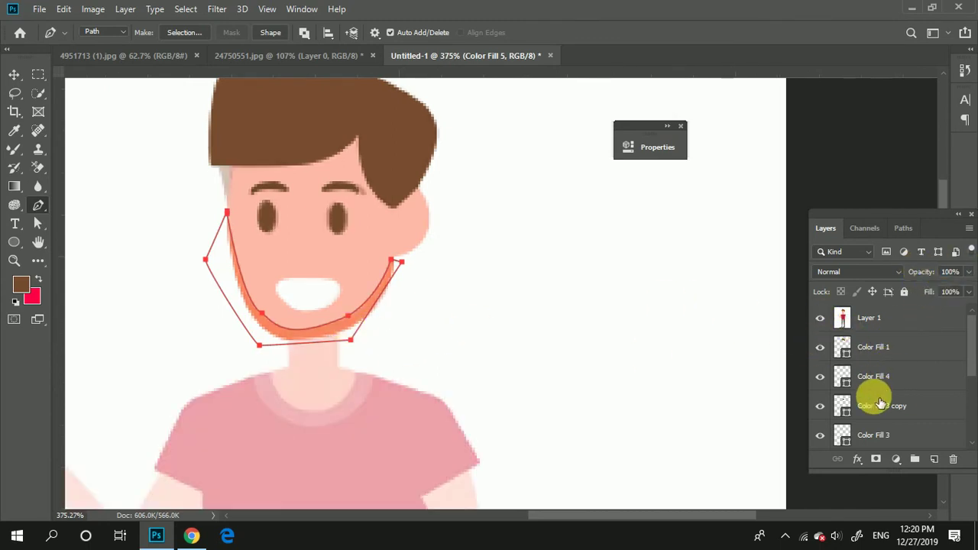
scroll(884, 429, down, 3)
scroll(884, 429, down, 1)
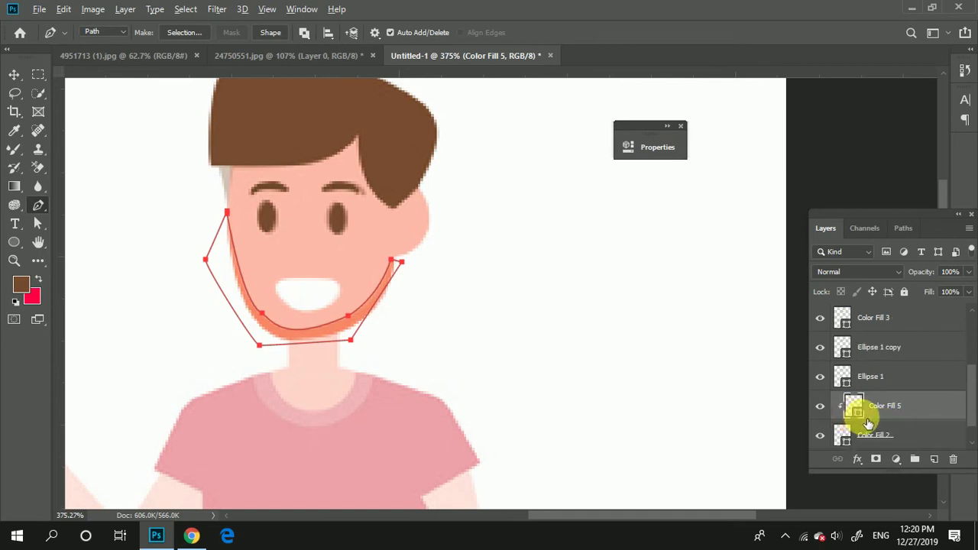
double_click(862, 419)
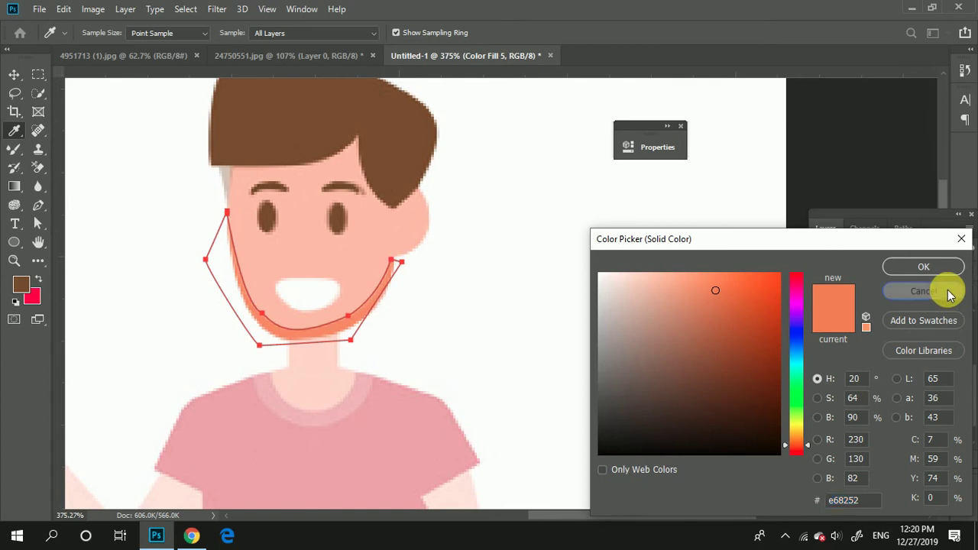
click(941, 291)
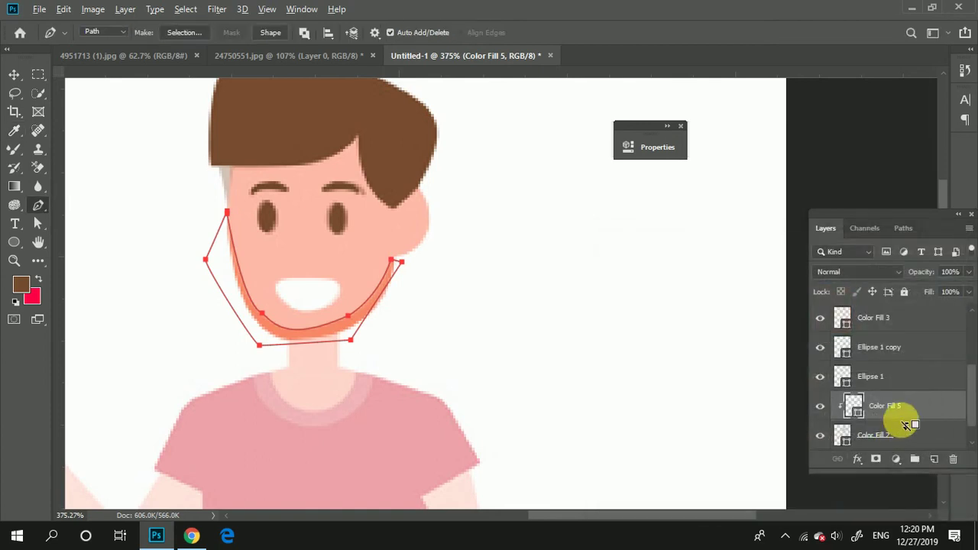
drag(906, 425, 894, 349)
scroll(895, 349, up, 3)
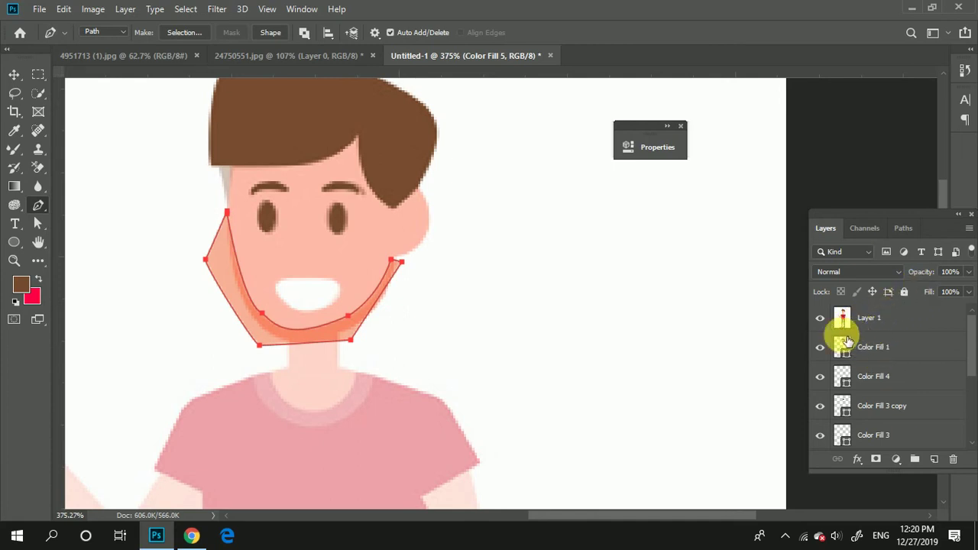
Step: Delete the Color Fill 5 layer and turn the jaw path into a selection
click(821, 320)
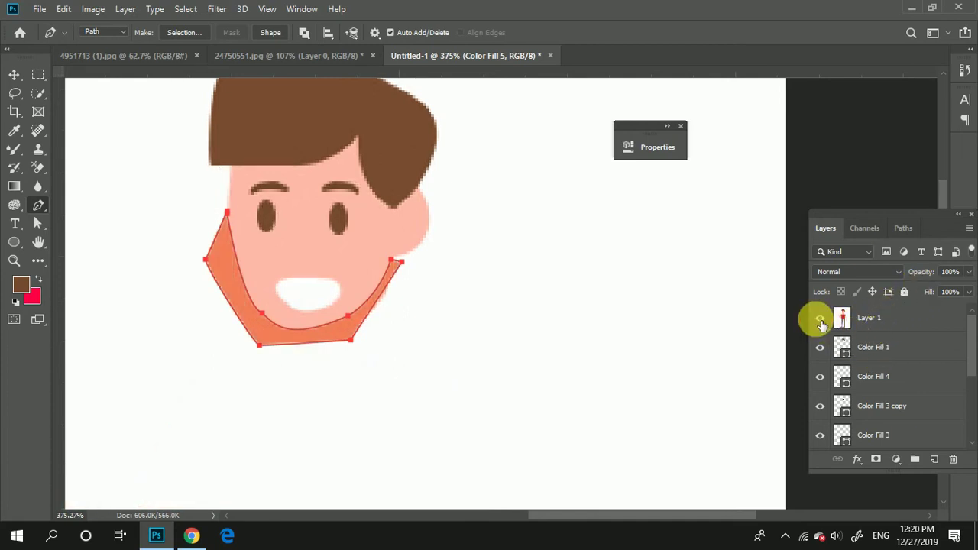
click(821, 319)
scroll(879, 416, down, 3)
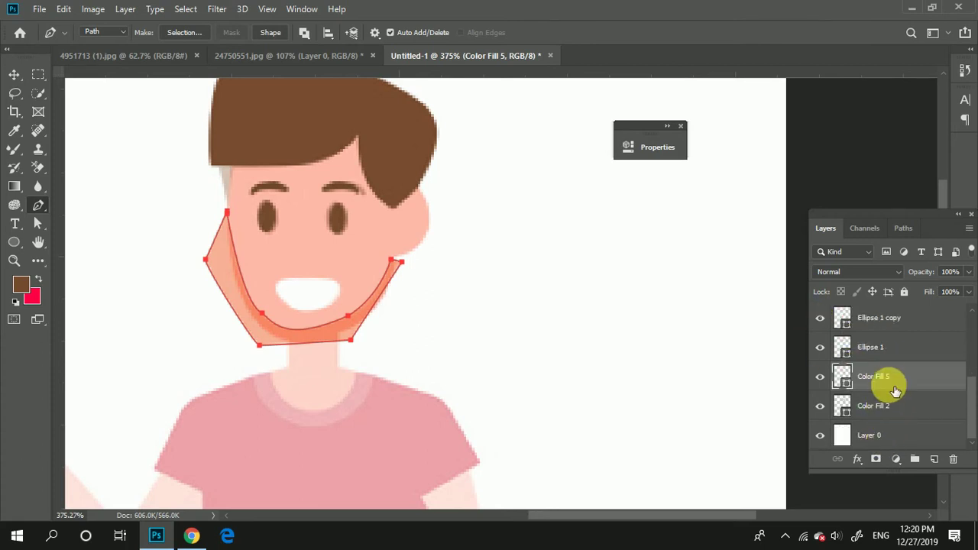
drag(895, 392, 952, 459)
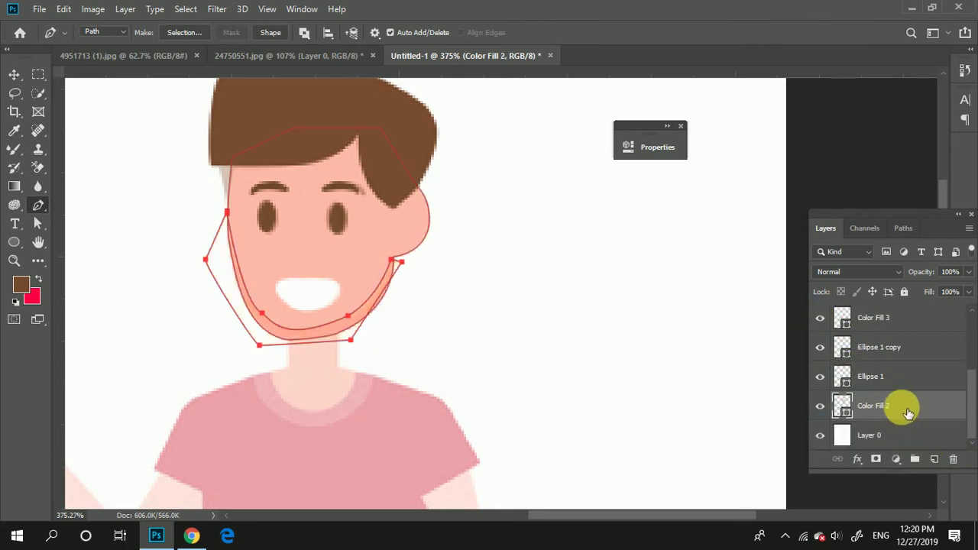
key(ctrl+Return)
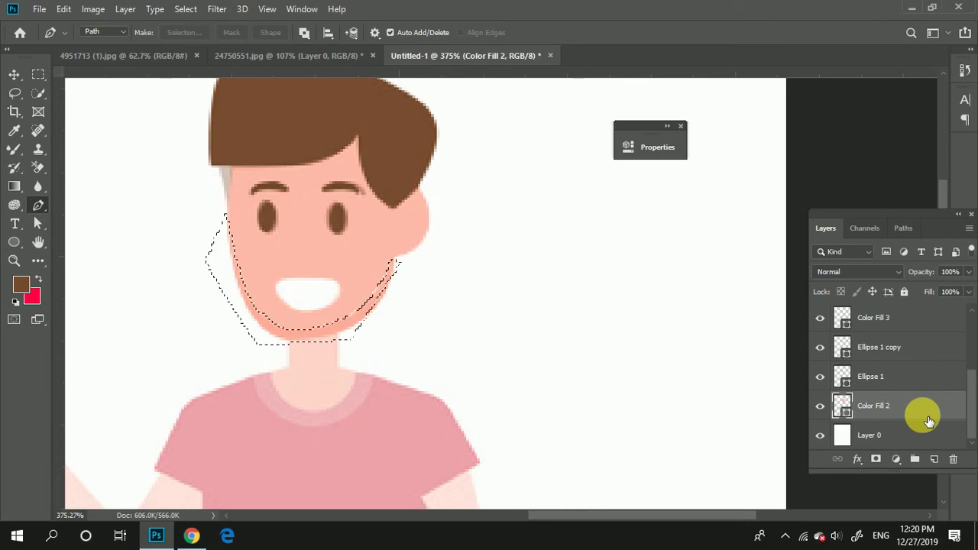
scroll(922, 416, up, 3)
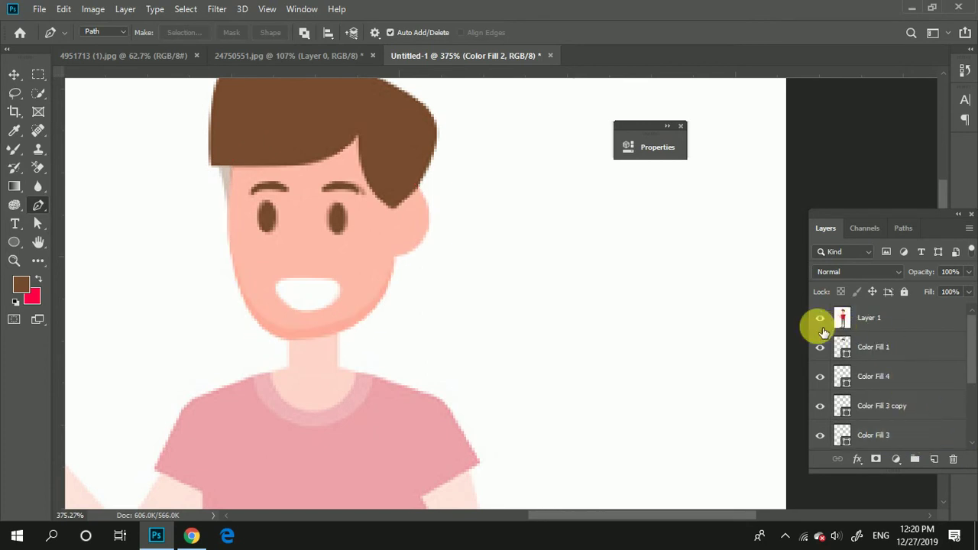
Step: Set the foreground colour to the face's peach skin tone, #f7b198
click(22, 287)
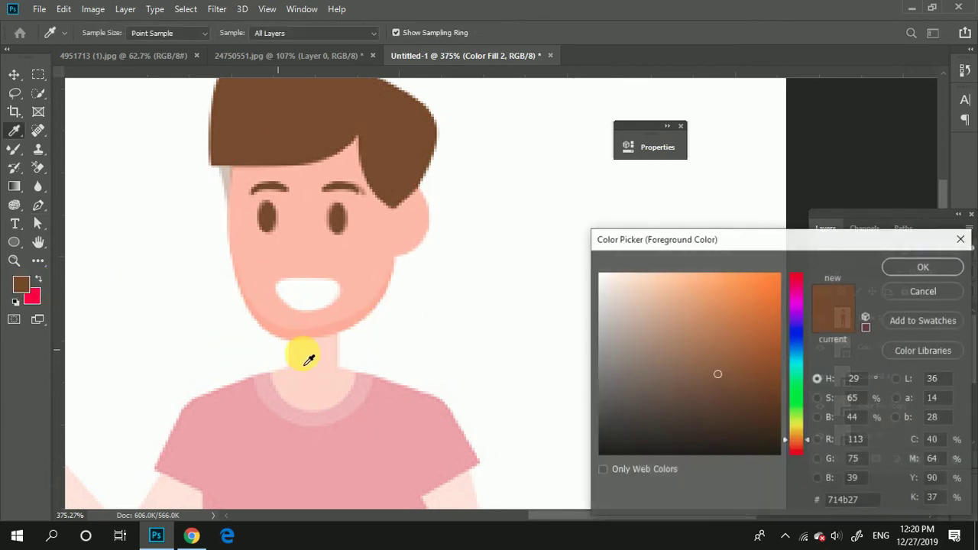
click(284, 337)
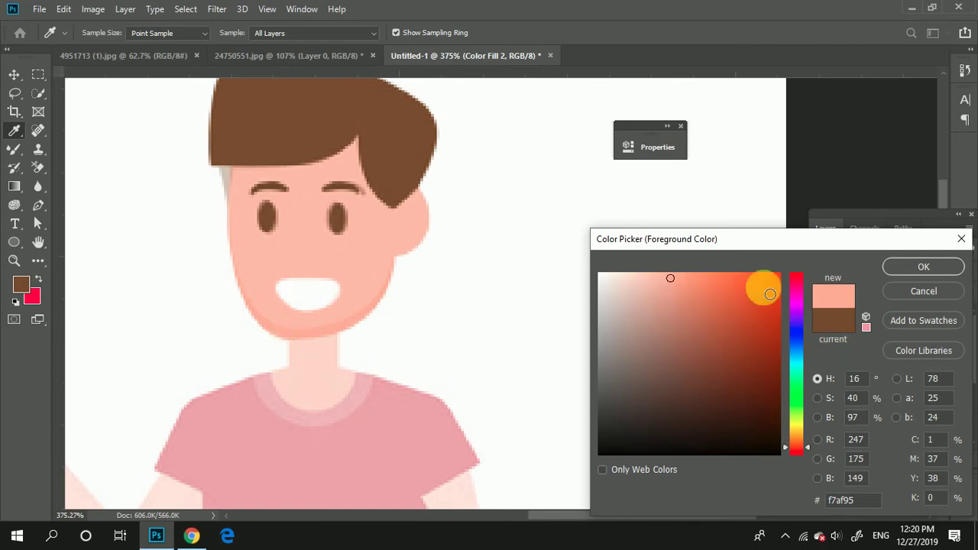
drag(797, 248, 711, 275)
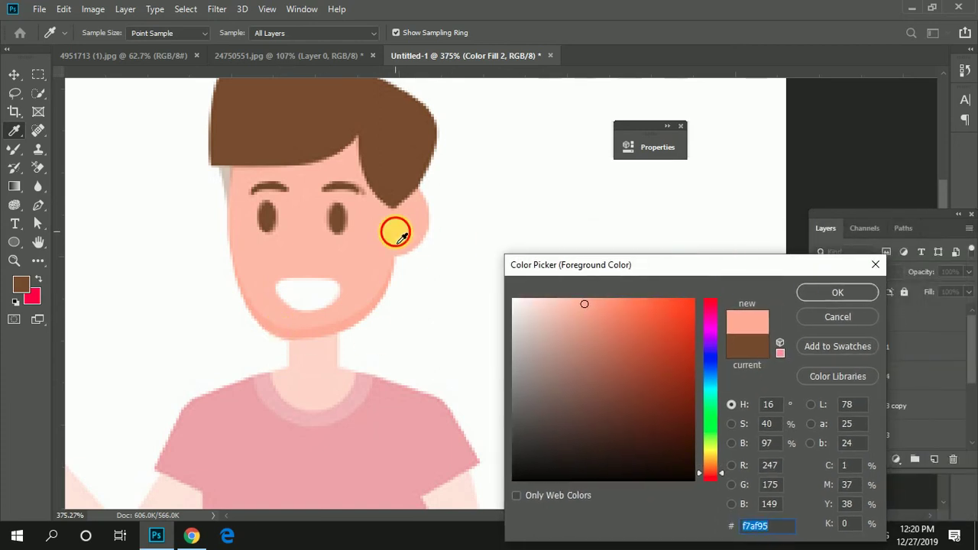
drag(394, 231, 287, 327)
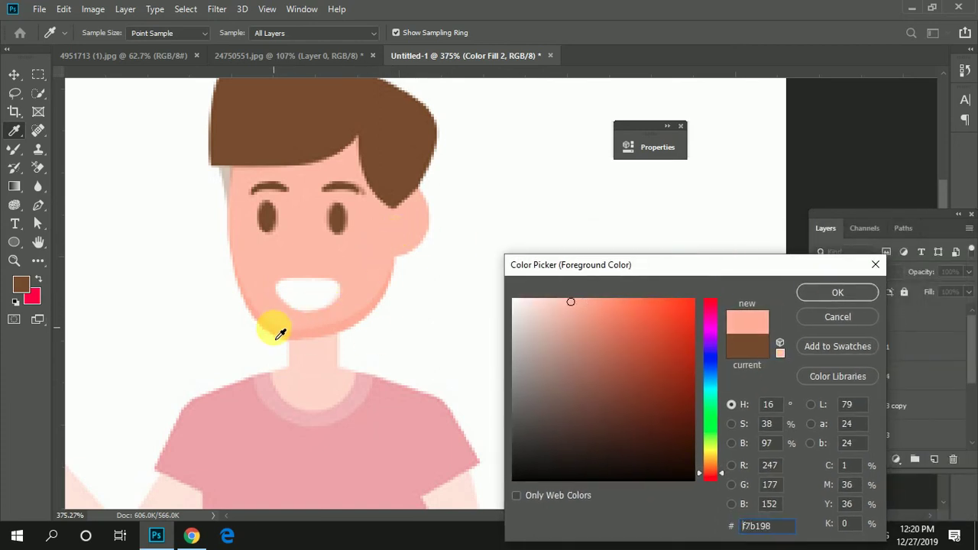
click(850, 290)
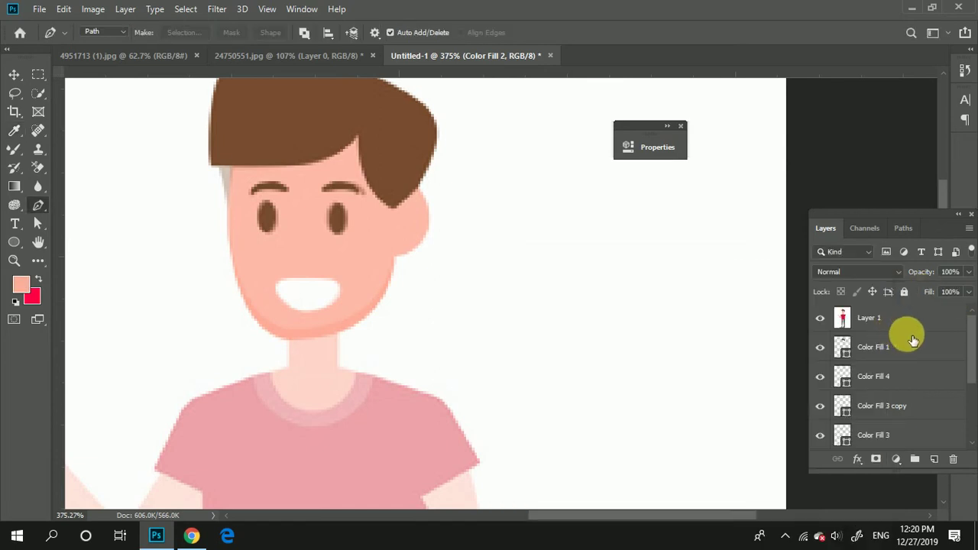
Step: Lower Layer 1 to 40% opacity and glance at the 24750551.jpg reference tab
drag(927, 276, 879, 312)
click(882, 317)
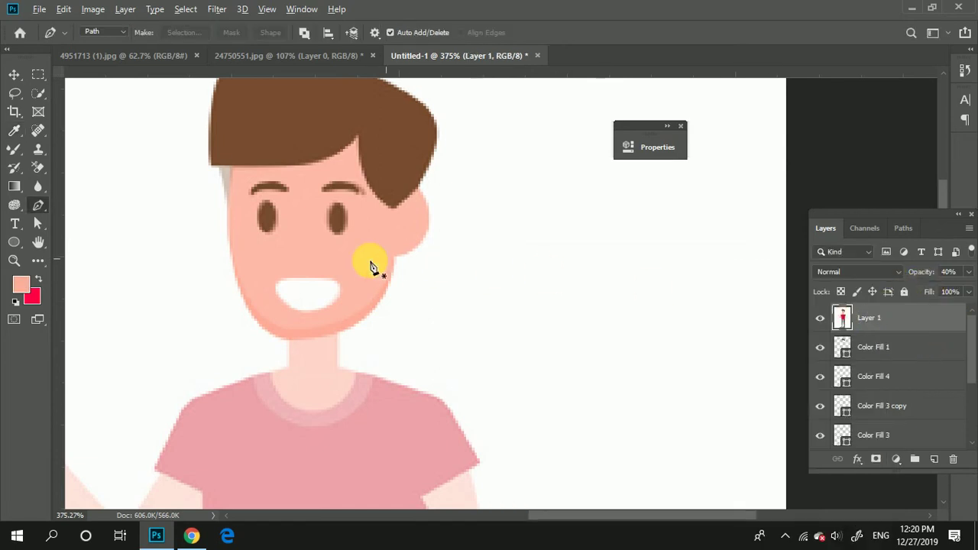
scroll(292, 270, down, 1)
scroll(292, 271, down, 1)
click(341, 60)
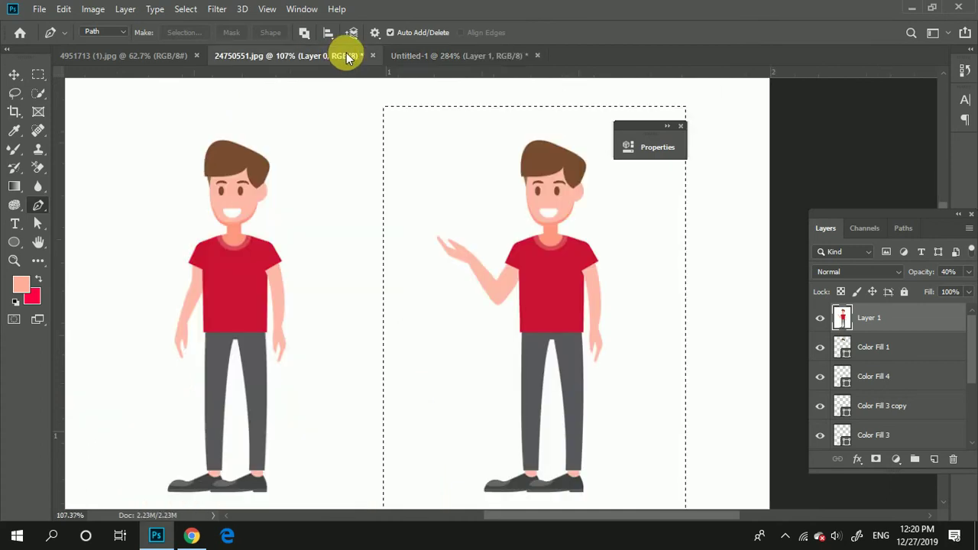
click(481, 60)
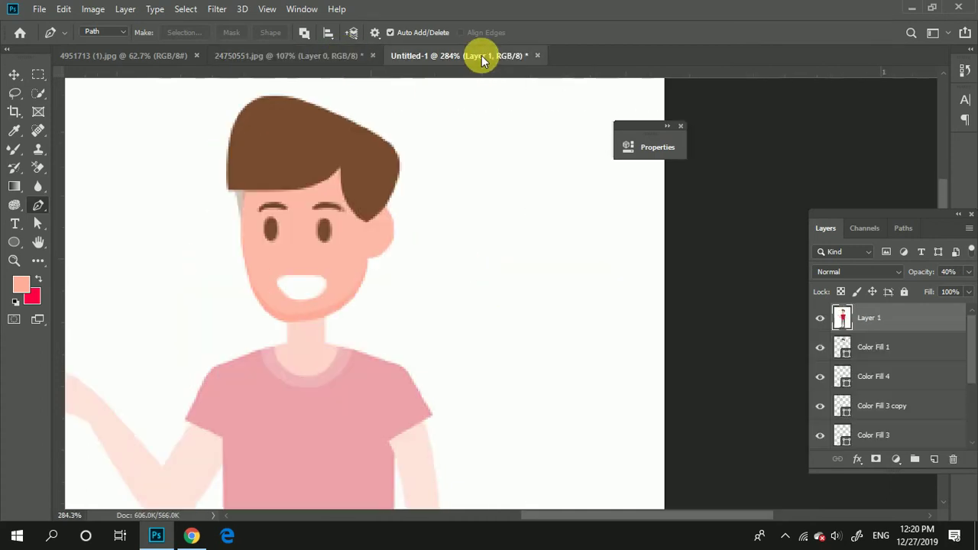
scroll(283, 196, down, 2)
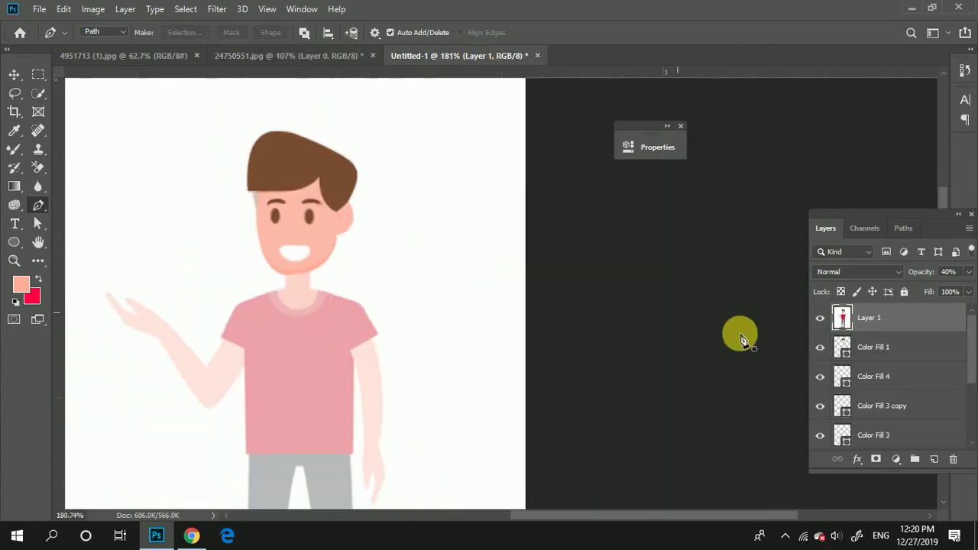
Step: Select Color Fill 1 and toggle the reference figure off and on to check the traced shapes
click(875, 353)
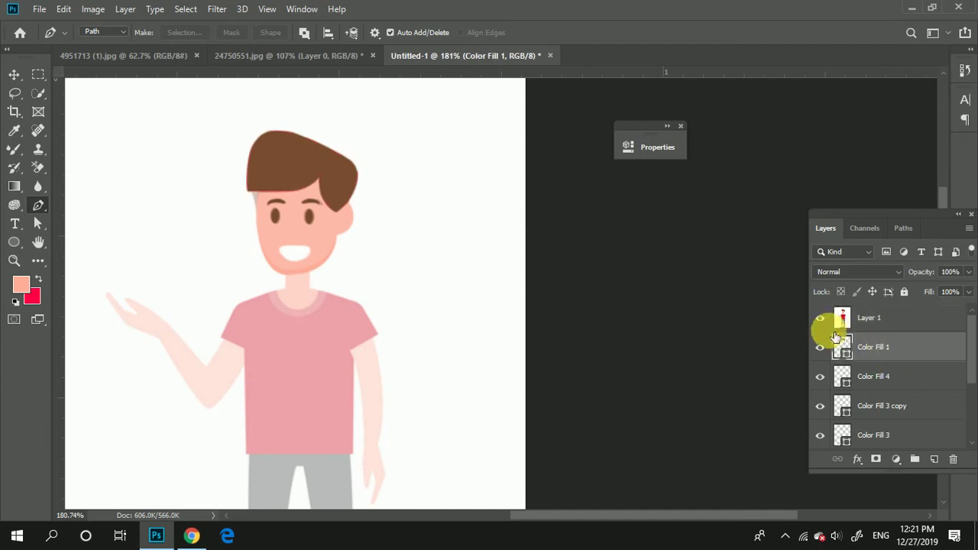
click(820, 317)
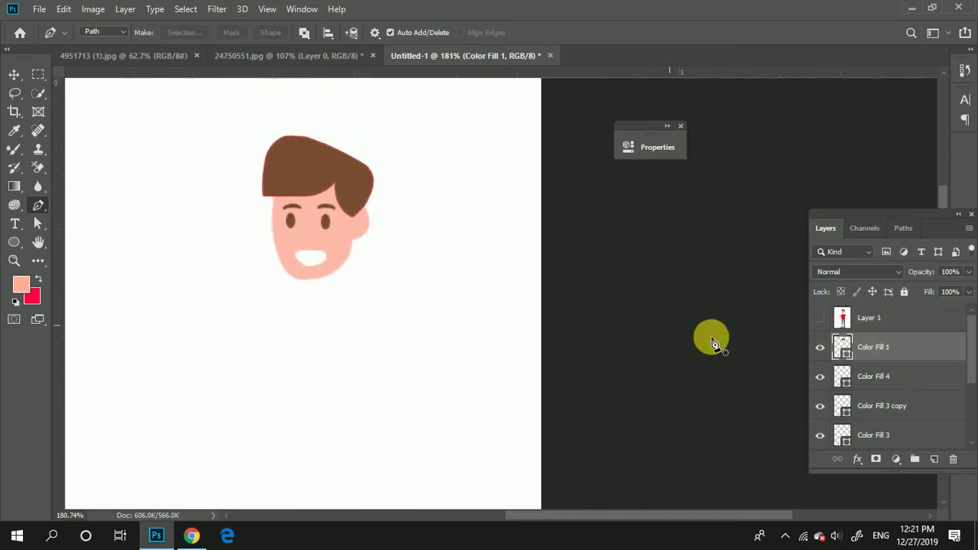
click(820, 317)
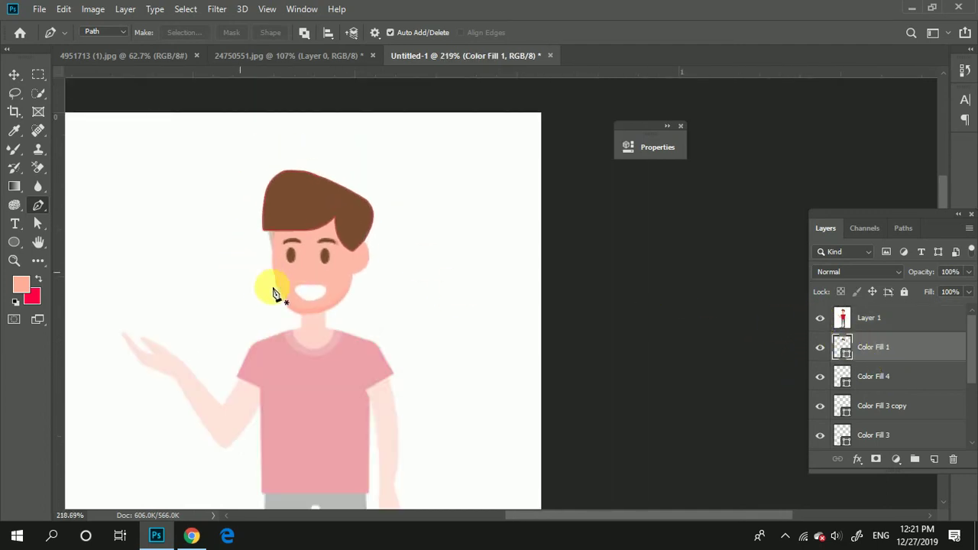
scroll(267, 283, up, 2)
scroll(328, 299, up, 2)
scroll(336, 303, up, 1)
scroll(336, 303, down, 2)
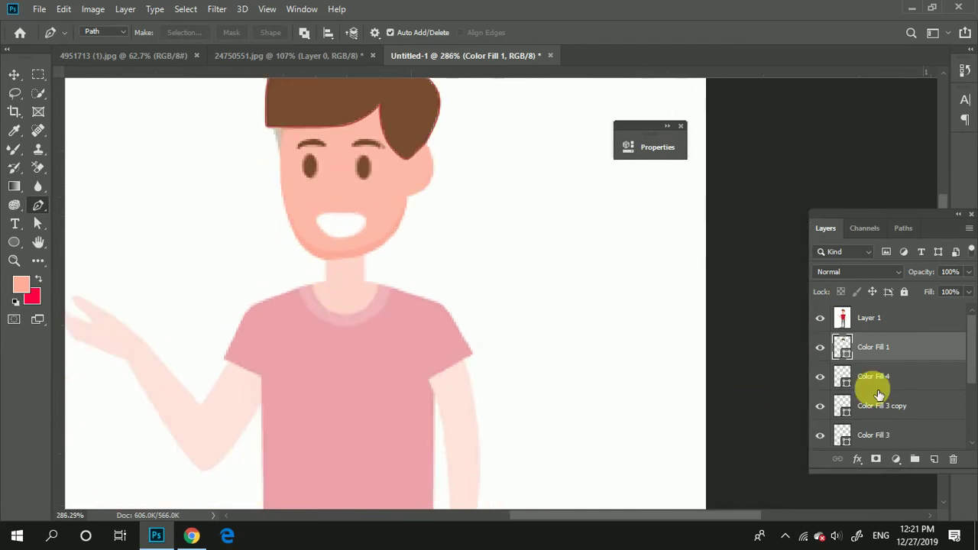
scroll(886, 405, down, 3)
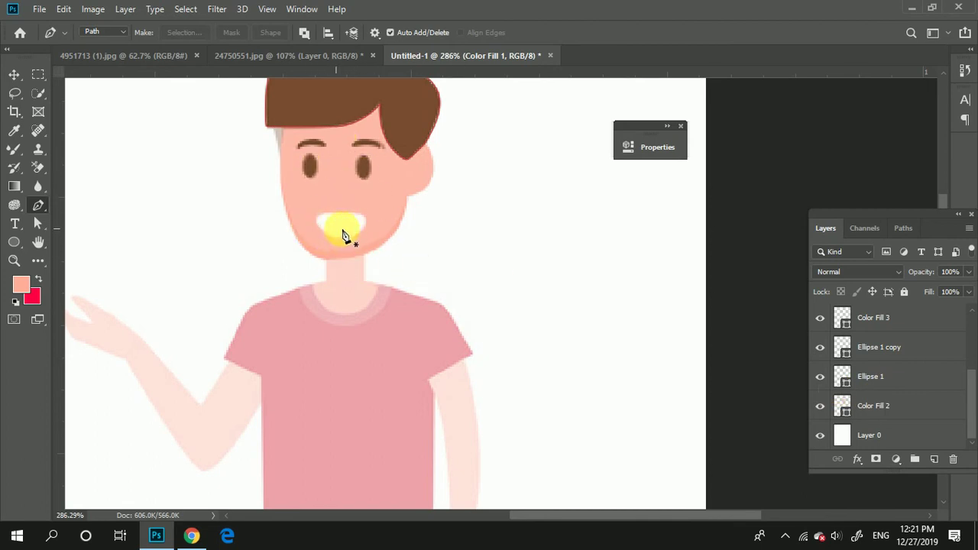
Step: Select Color Fill 2, toggle the face fill to check it, then hide the reference figure
click(884, 414)
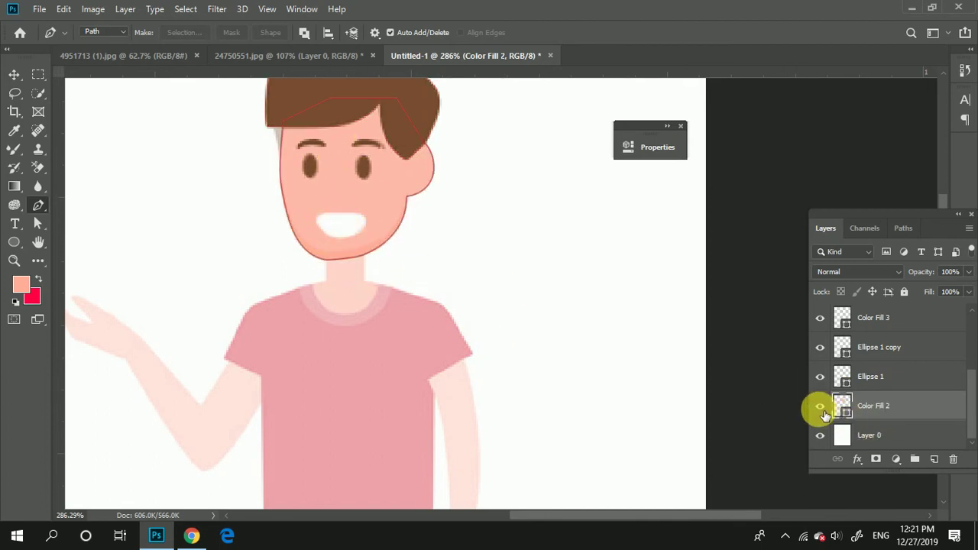
click(821, 410)
click(822, 411)
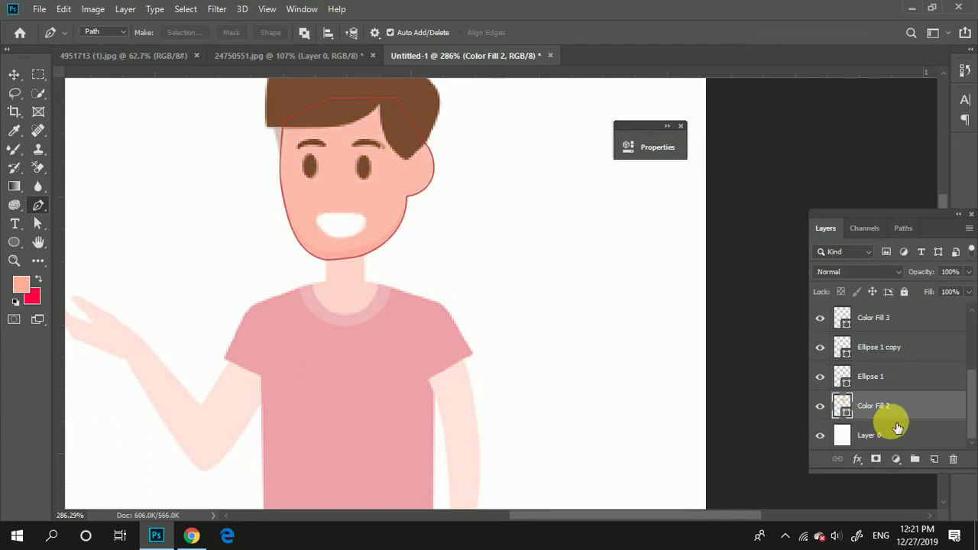
scroll(825, 414, up, 3)
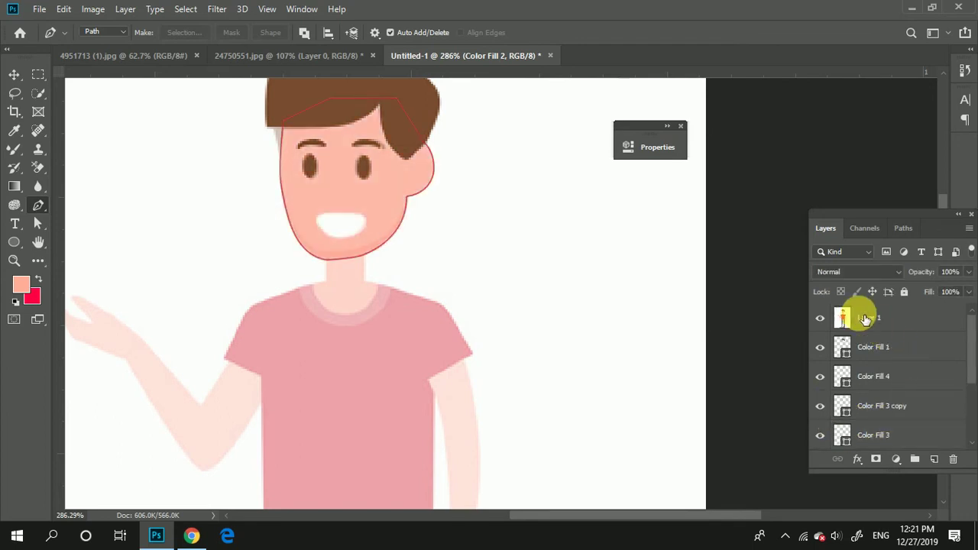
click(821, 320)
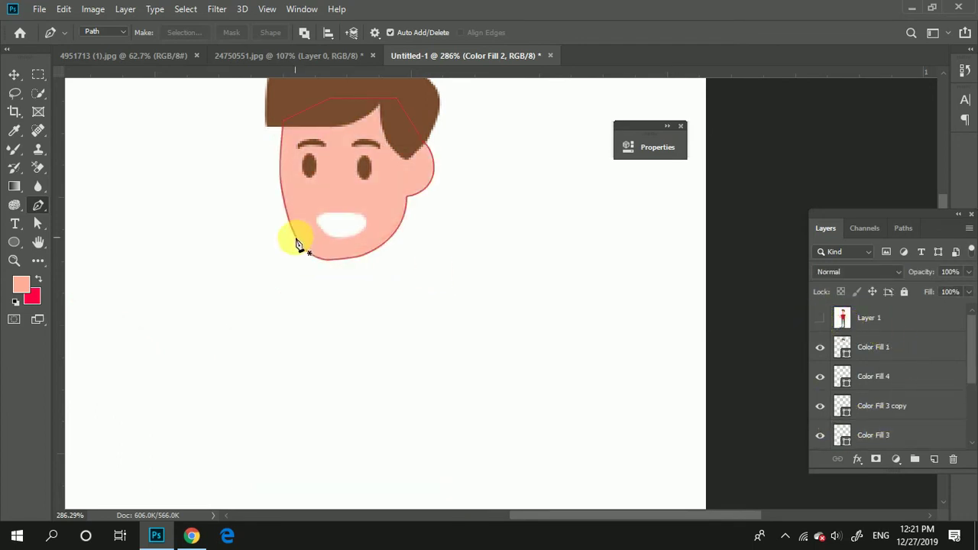
scroll(808, 382, down, 1)
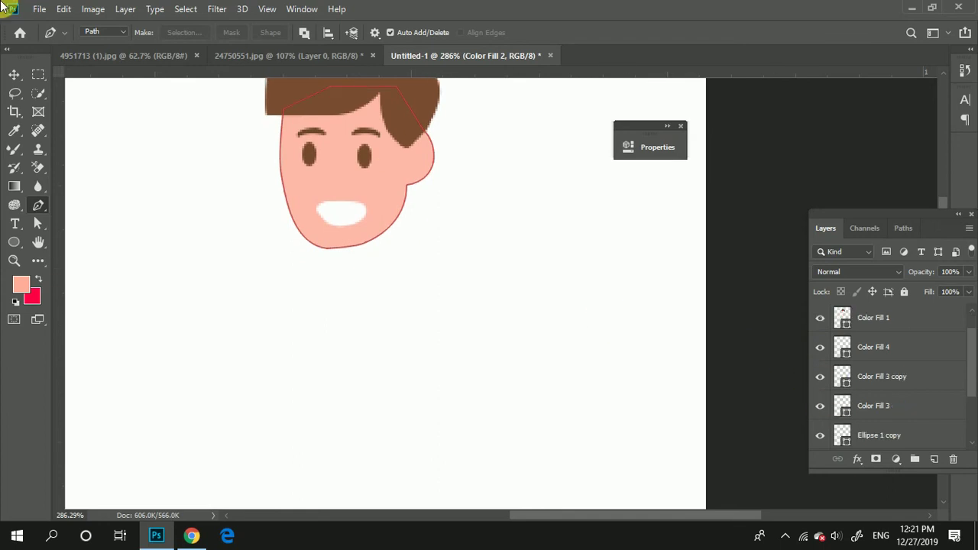
Step: Turn on Move tool Auto-Select and pick the face's Color Fill 2 by clicking the skin
click(14, 75)
click(109, 34)
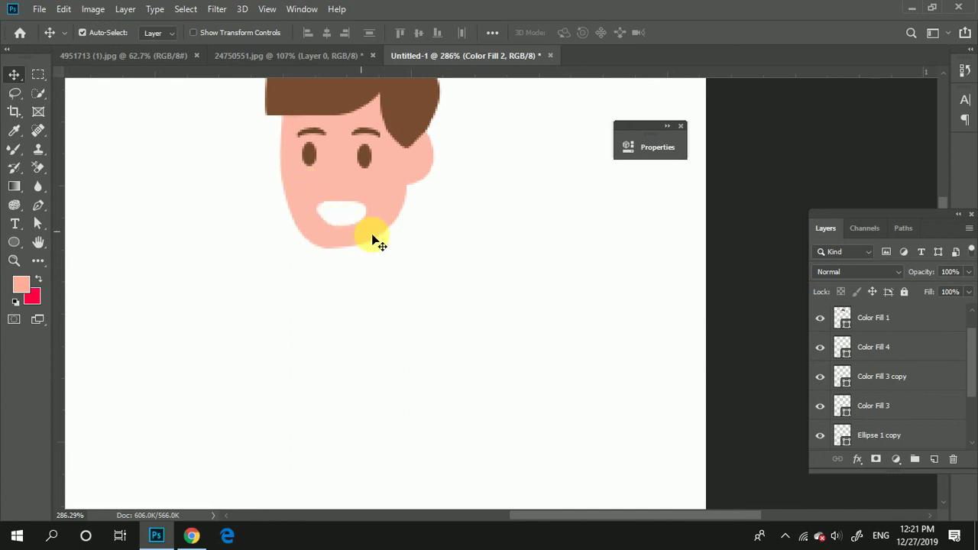
scroll(886, 393, down, 3)
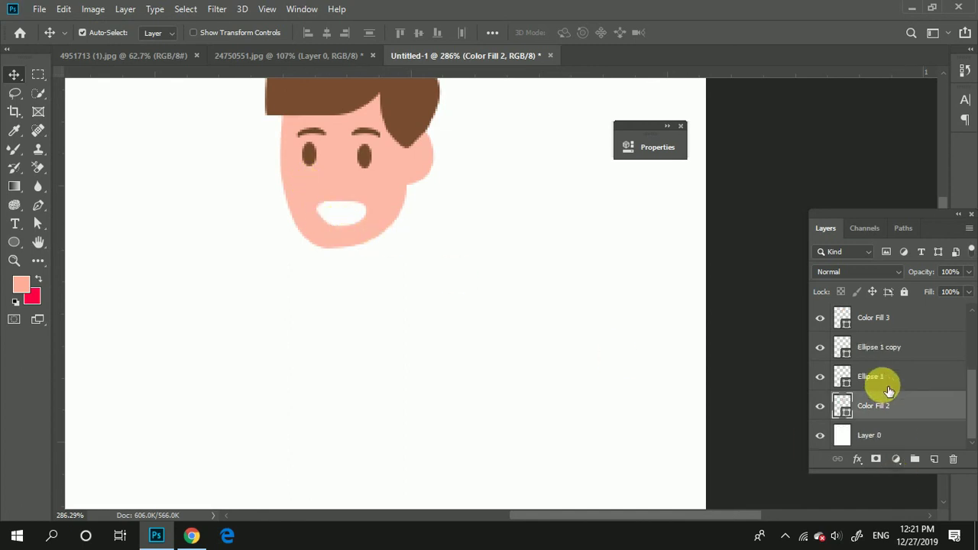
click(410, 105)
click(386, 181)
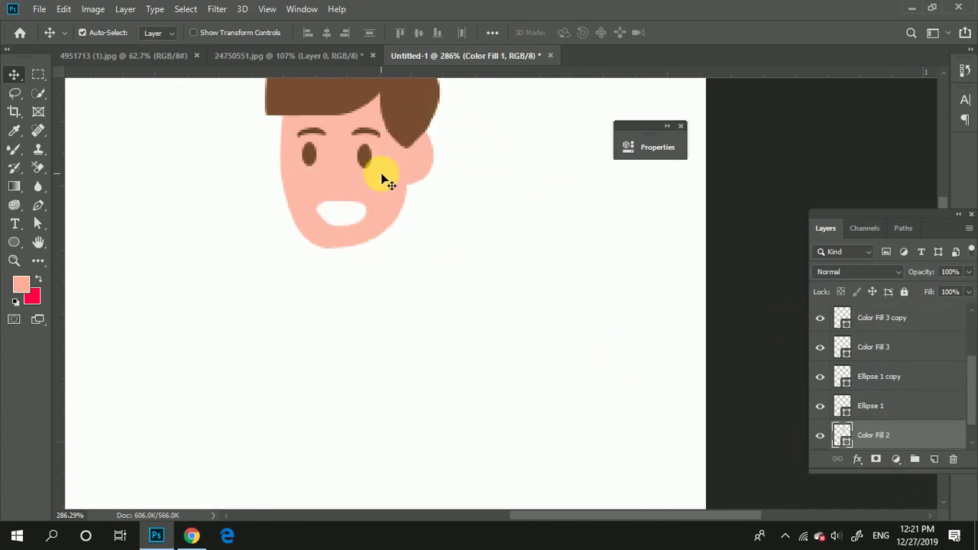
scroll(912, 409, down, 1)
Step: Add a new Layer 2 beneath Color Fill 2 and make the reference figure visible again
key(ctrl)
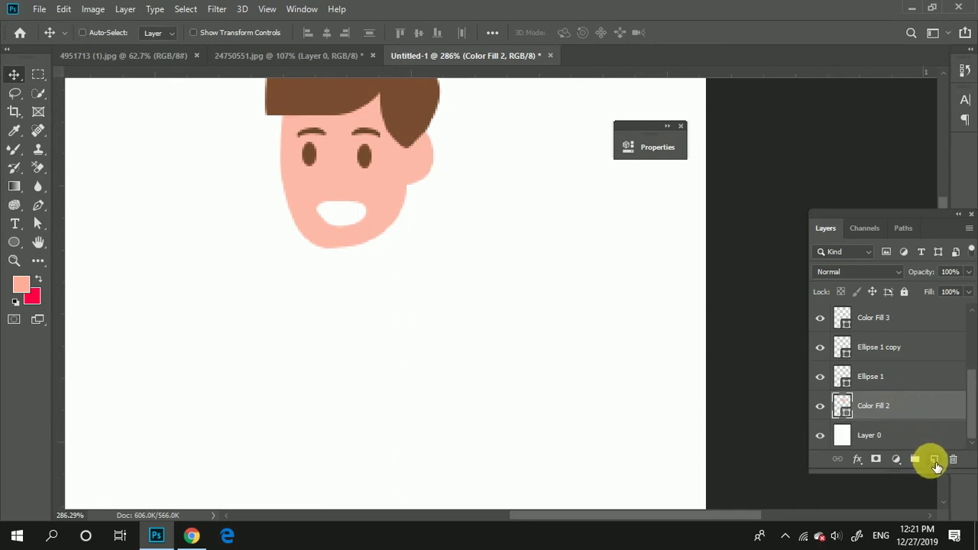
ctrl+click(934, 459)
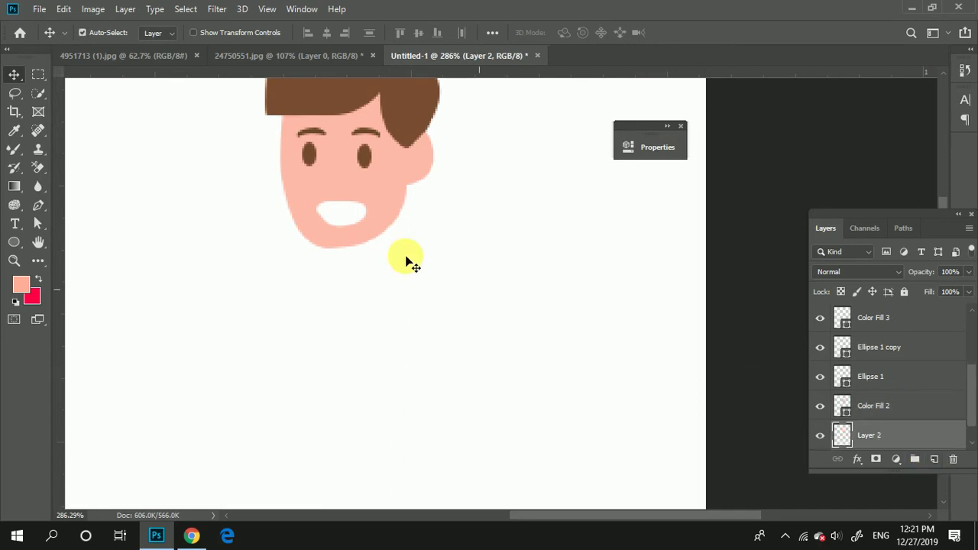
scroll(902, 397, up, 3)
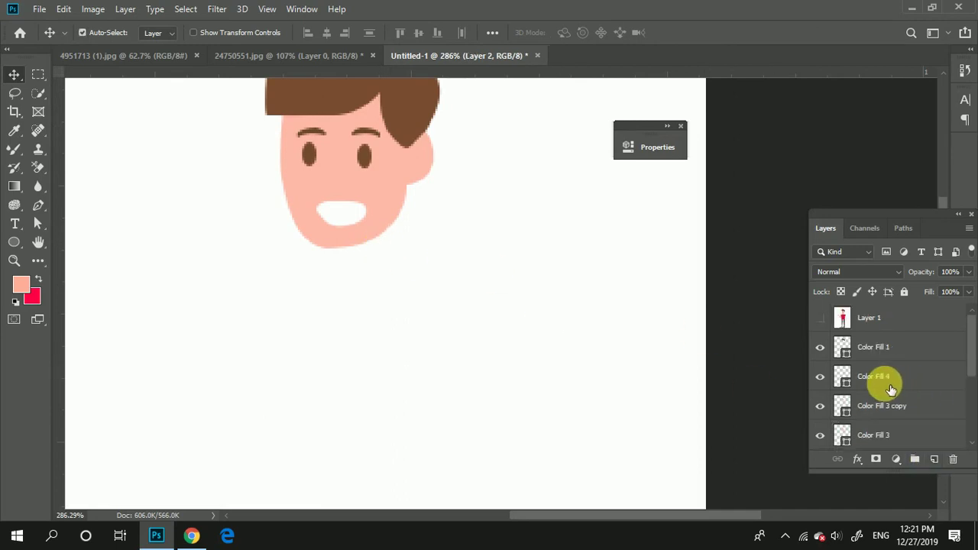
click(820, 318)
scroll(367, 258, up, 2)
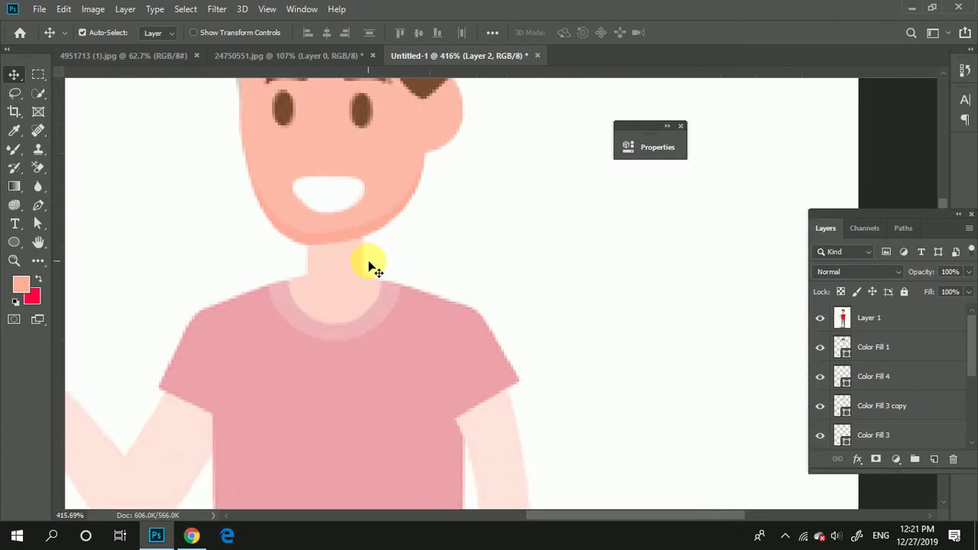
Step: Start the Pen path at the neck, adding curved shoulder points down to the sleeve
key(p)
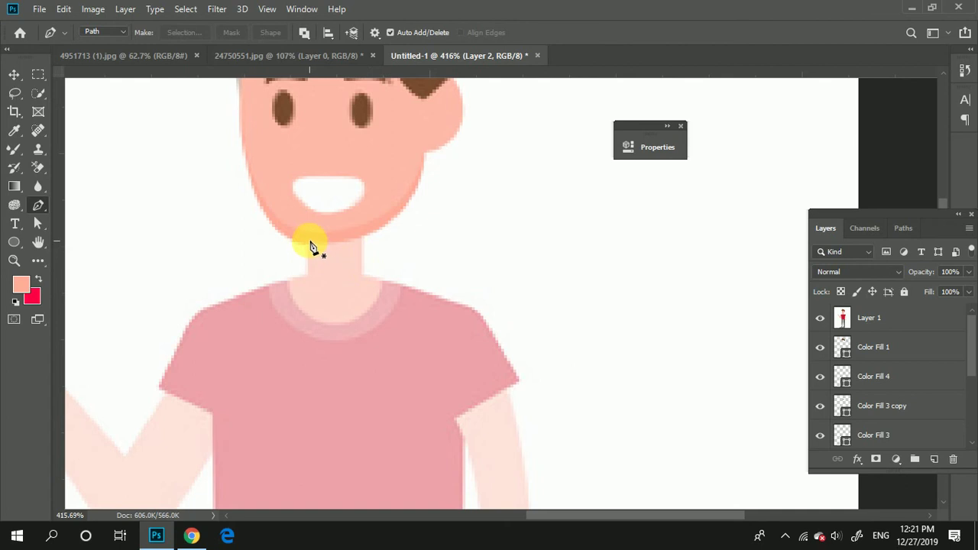
click(307, 240)
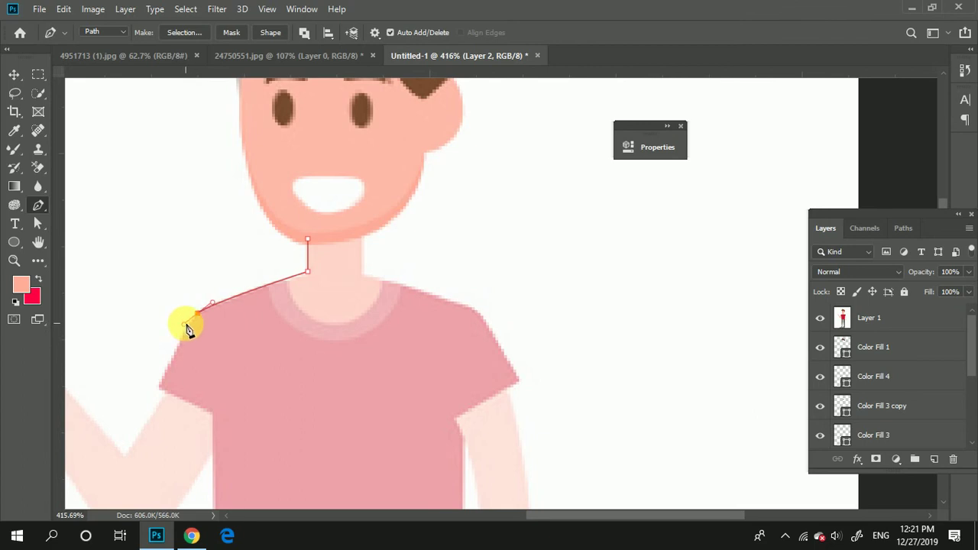
key(ctrl+z)
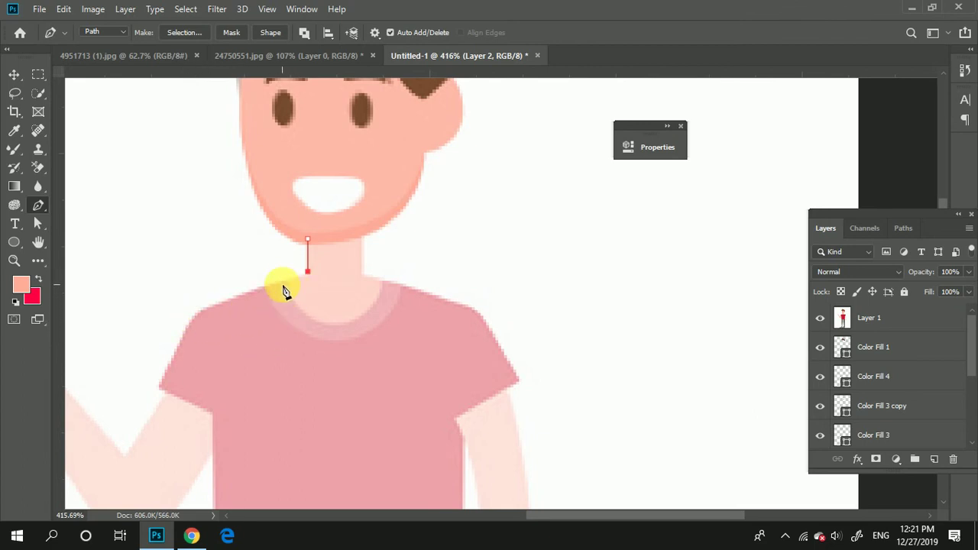
key(ctrl+z)
drag(212, 326, 201, 336)
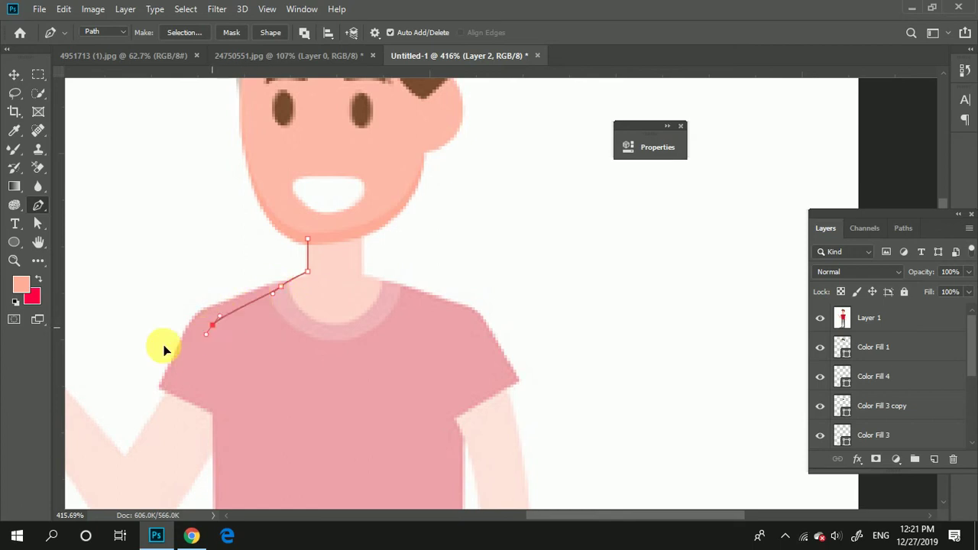
drag(163, 388, 257, 320)
scroll(257, 321, down, 2)
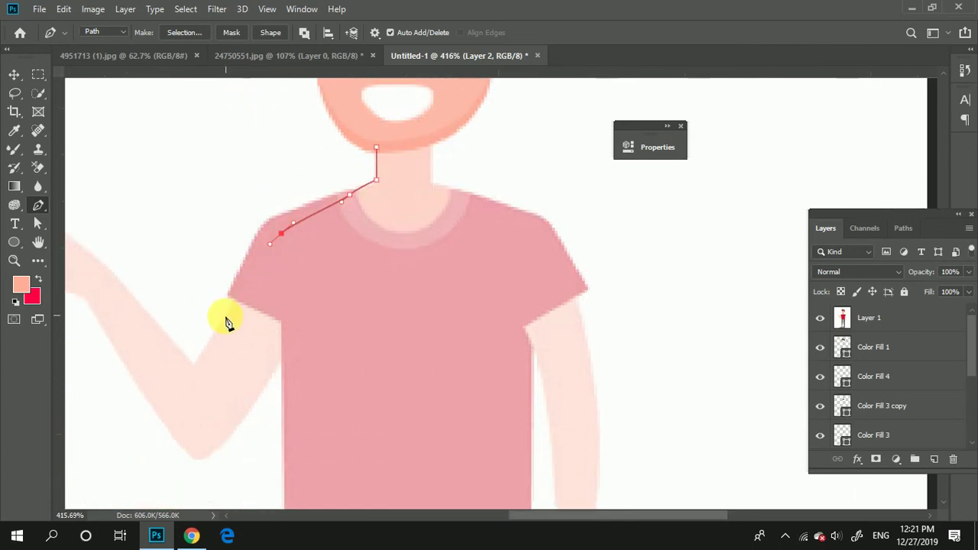
click(223, 316)
click(194, 358)
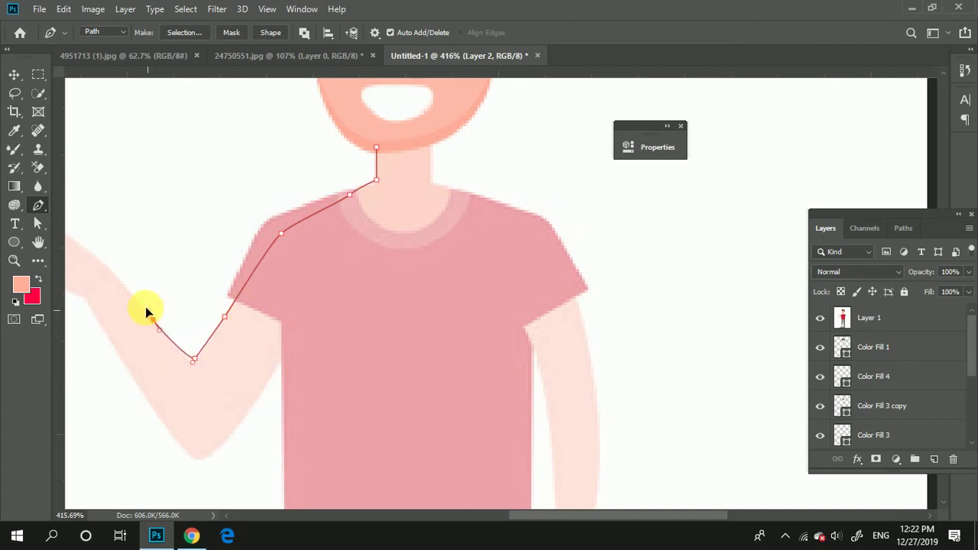
scroll(143, 300, left, 3)
scroll(148, 288, left, 2)
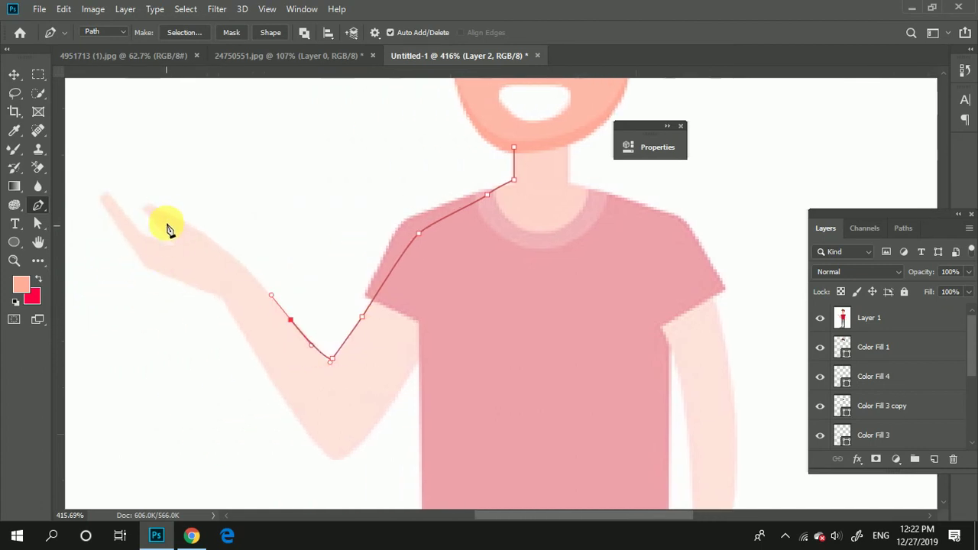
Step: Trace the raised hand's tip, thumb gap and fingertips with curved and corner points
click(153, 204)
drag(122, 196, 92, 183)
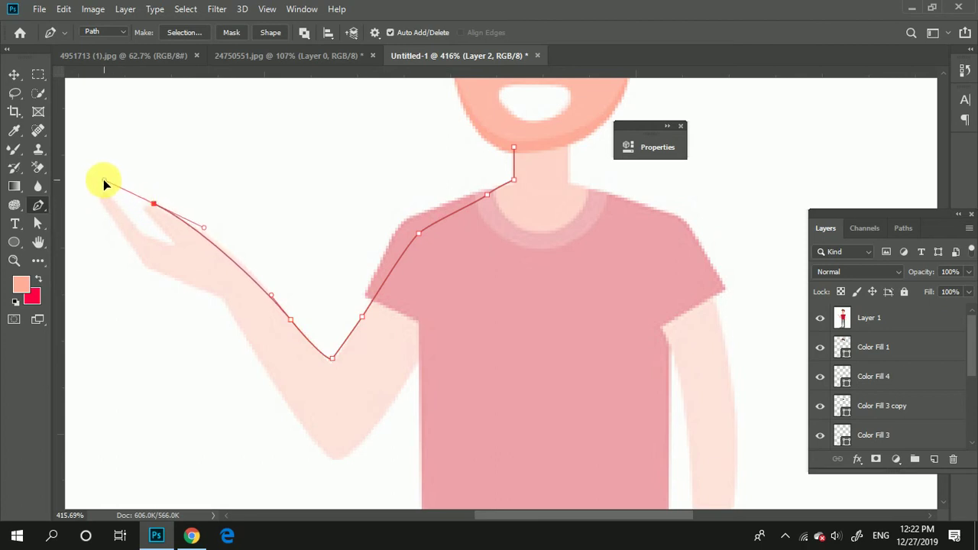
key(ctrl+z)
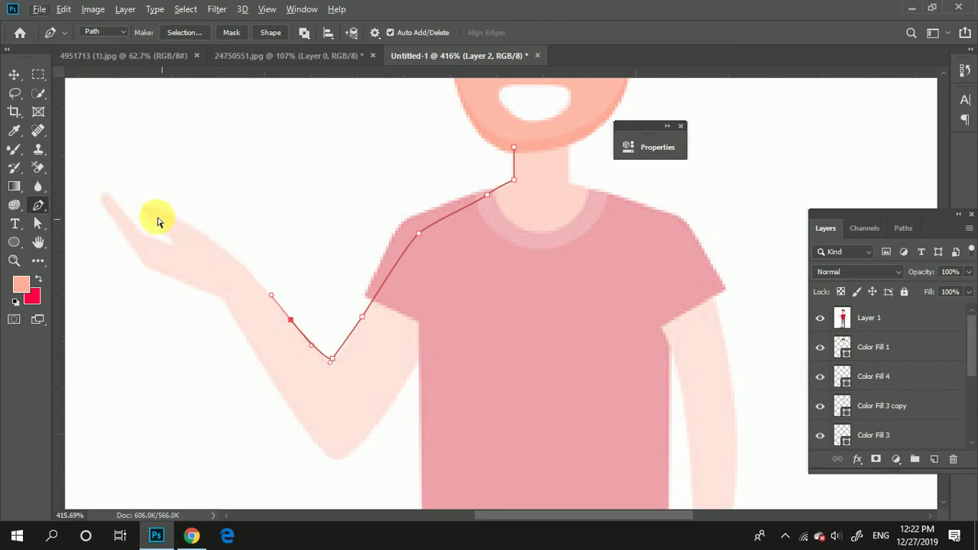
drag(154, 206, 109, 198)
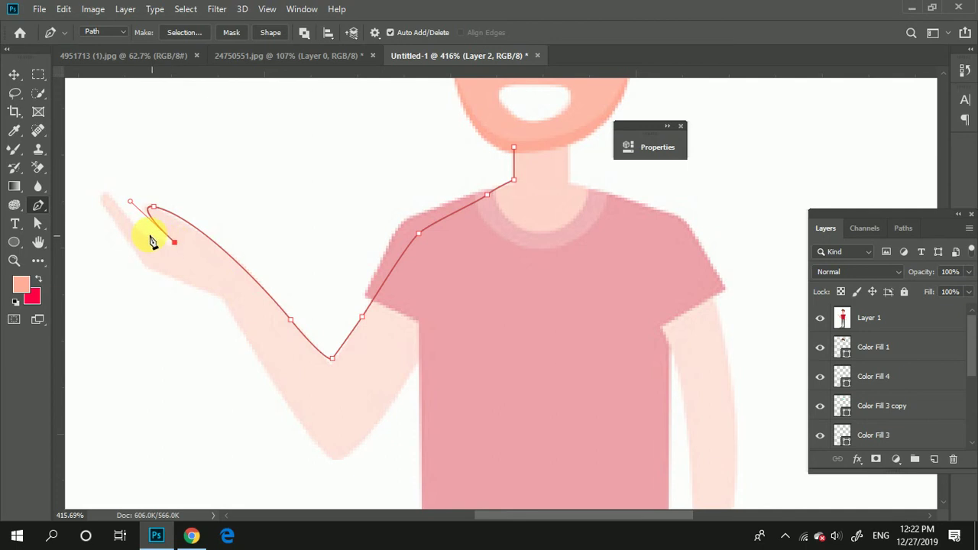
drag(145, 239, 149, 243)
click(144, 233)
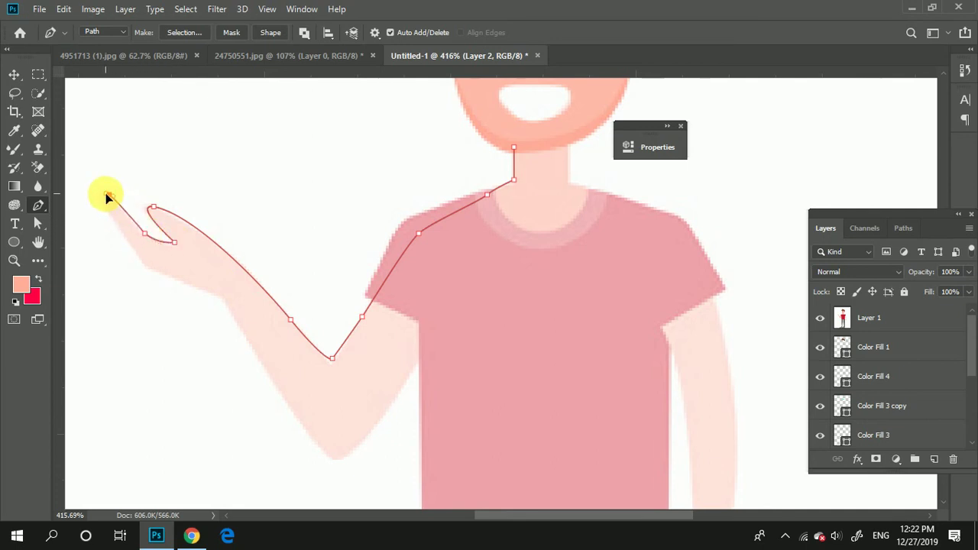
click(106, 187)
mouse_move(135, 253)
mouse_down()
mouse_move(187, 307)
mouse_move(272, 296)
mouse_up()
alt+click(135, 252)
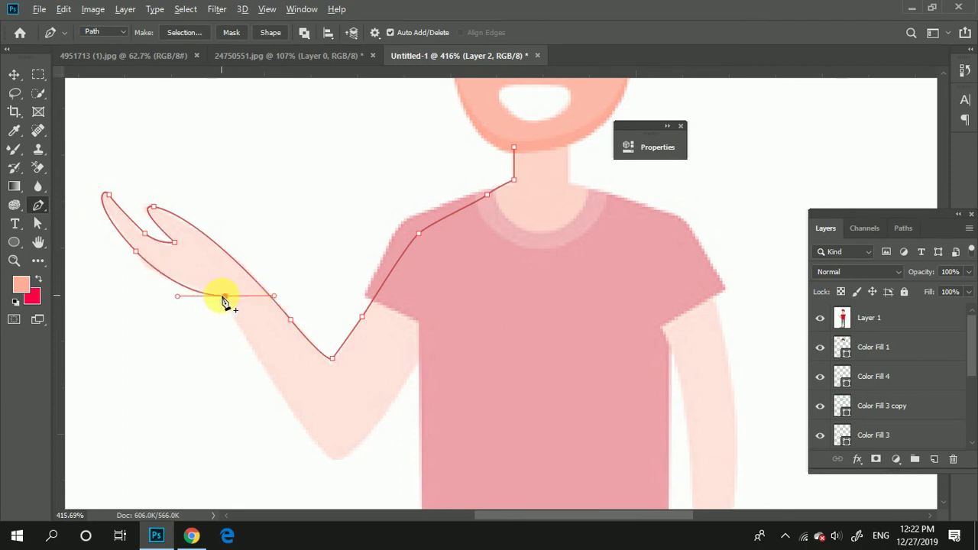
Step: Outline the wrist as a corner and continue down the underside of the forearm
alt+click(225, 295)
scroll(308, 405, down, 1)
drag(311, 393, 350, 421)
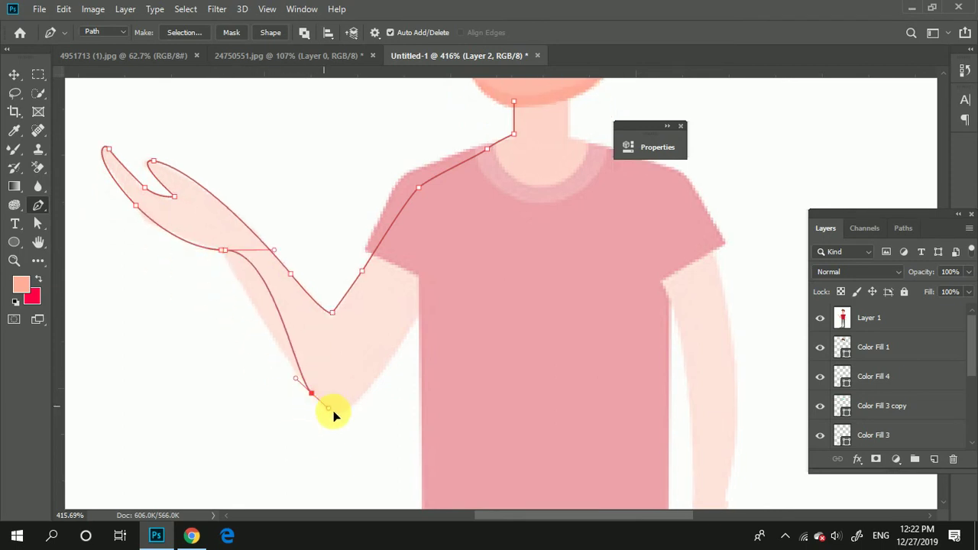
drag(262, 262, 241, 273)
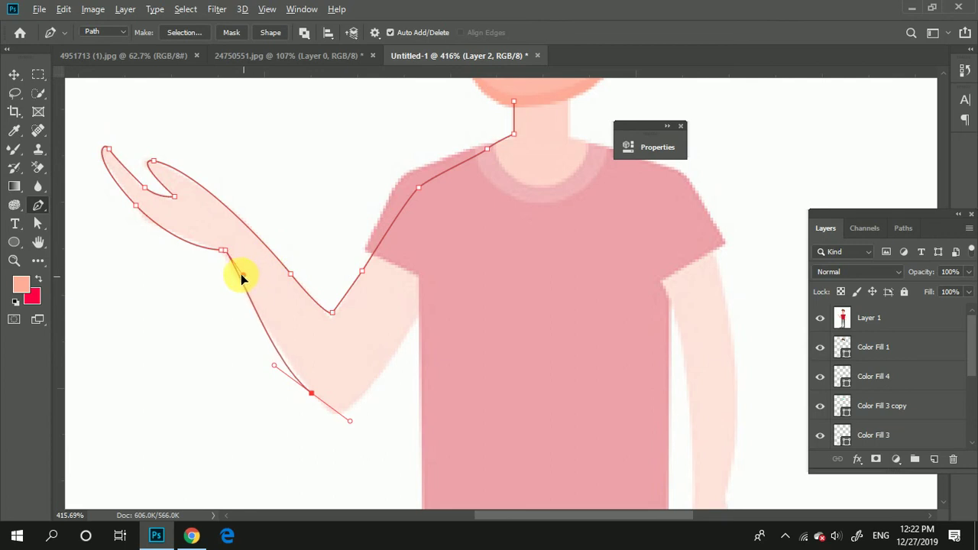
key(ctrl+z)
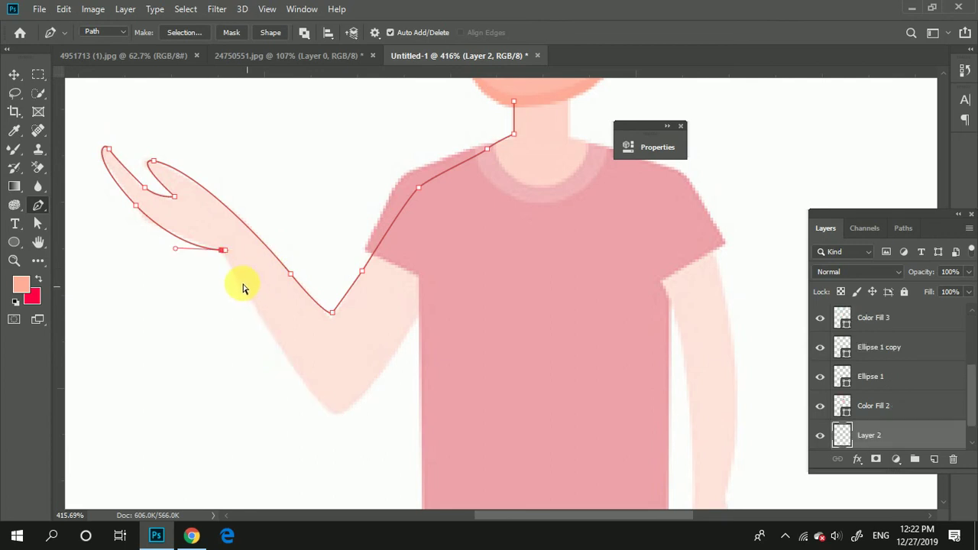
click(224, 251)
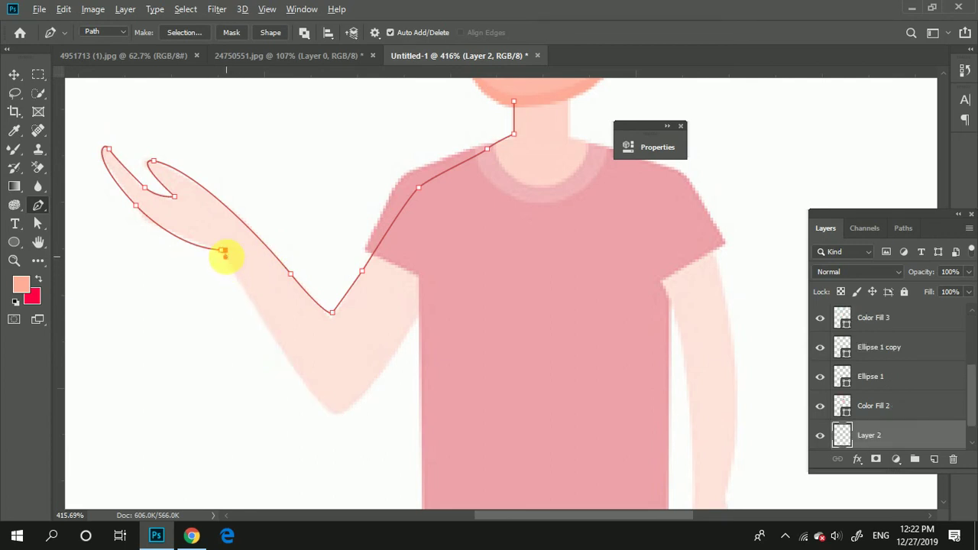
scroll(223, 255, down, 2)
click(291, 316)
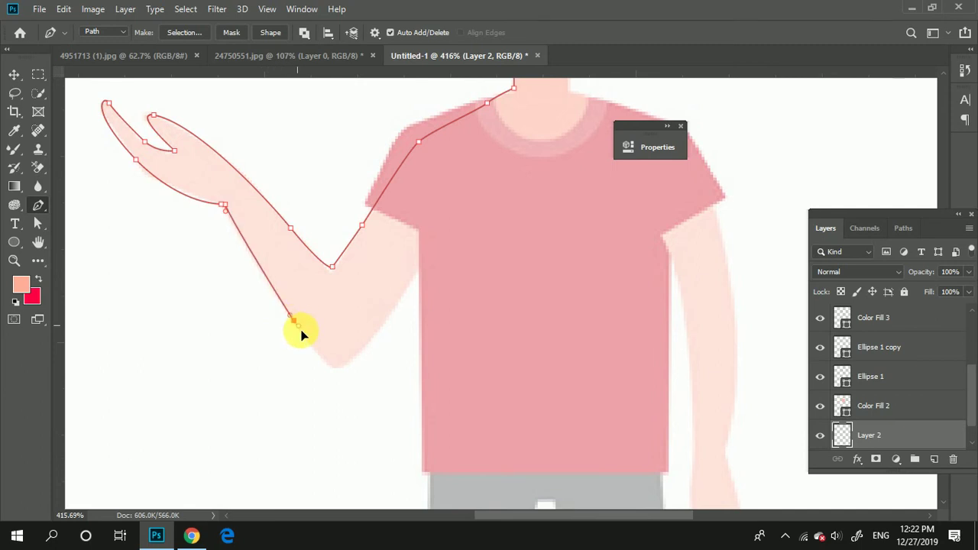
scroll(305, 334, down, 3)
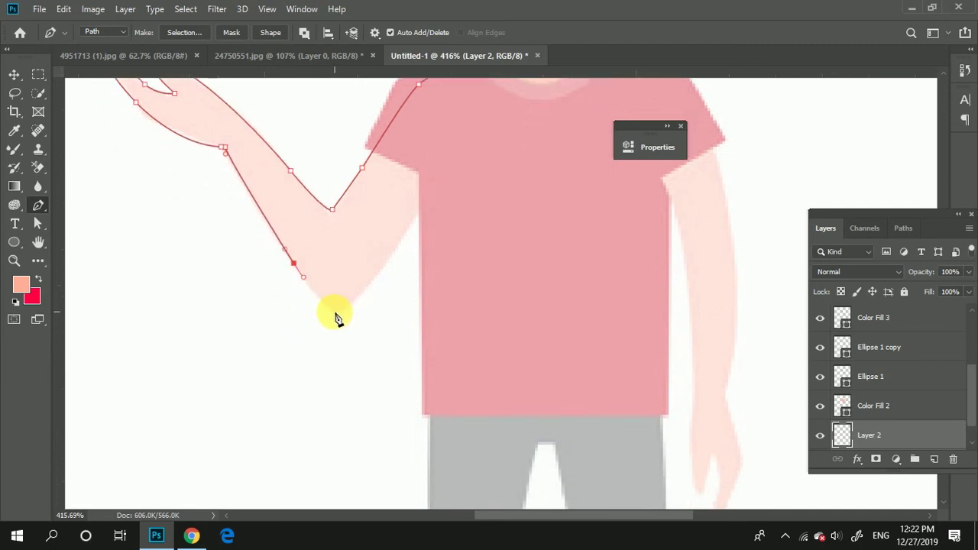
Step: Curve the path around the elbow to where the arm meets the shirt, then resume at its end
mouse_move(336, 310)
mouse_down()
mouse_move(370, 283)
mouse_move(394, 235)
mouse_move(372, 249)
mouse_up()
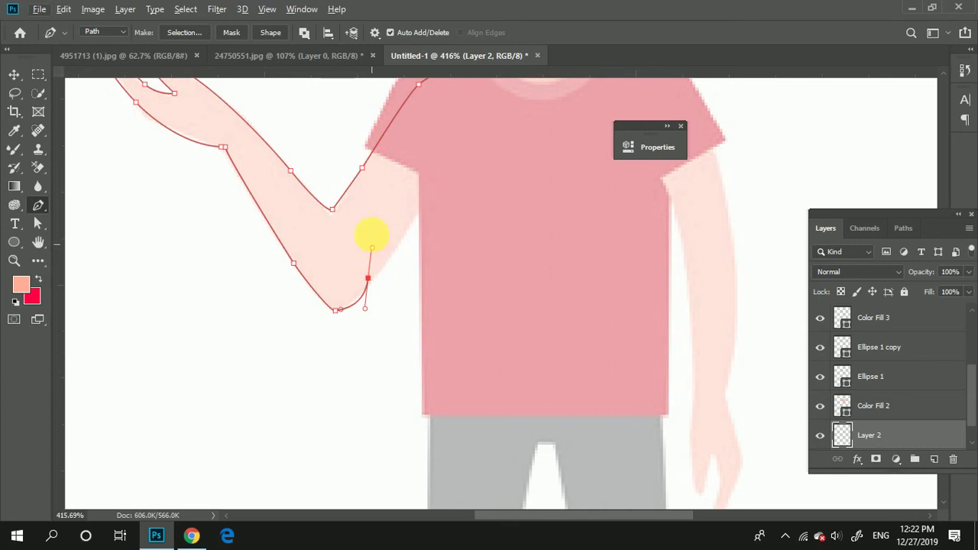
drag(401, 261, 415, 281)
alt+click(367, 280)
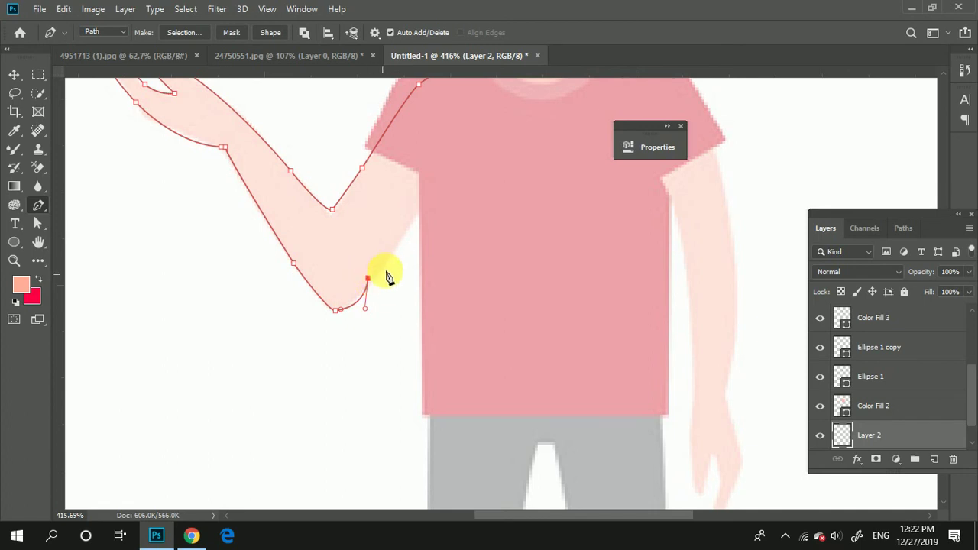
drag(424, 204, 466, 144)
drag(375, 280, 373, 308)
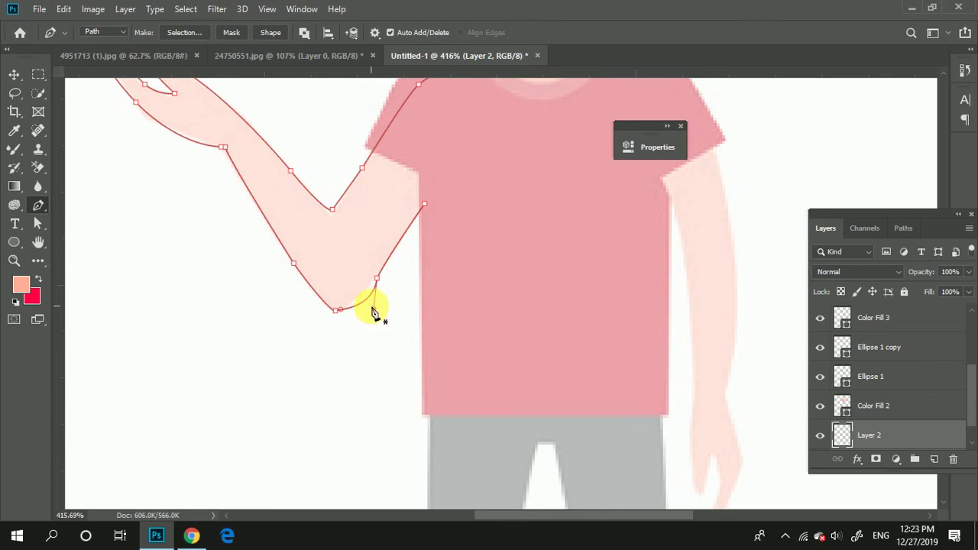
key(Escape)
ctrl+click(375, 310)
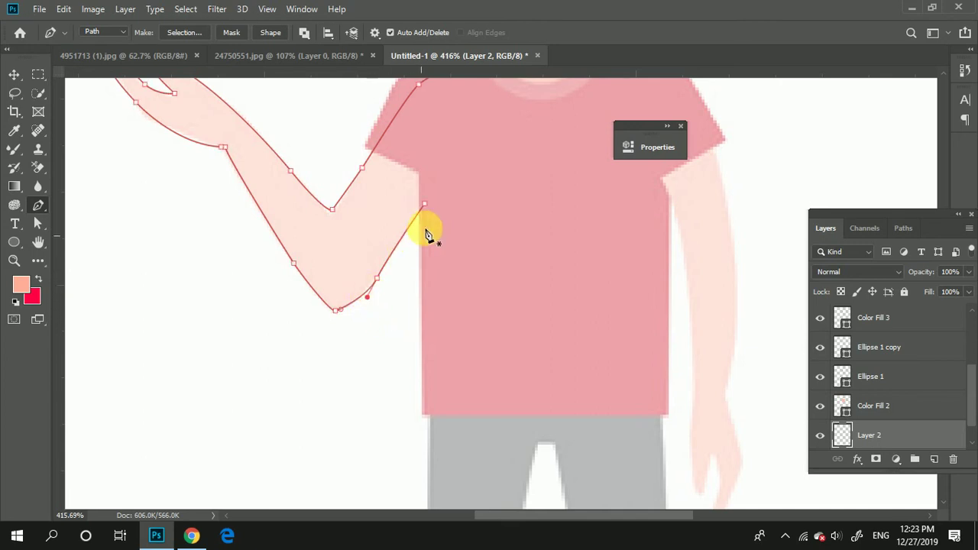
click(448, 175)
key(ctrl+z)
Step: Continue the outline across the shirt front, past the right armpit and down the right arm
drag(422, 203, 464, 144)
click(542, 173)
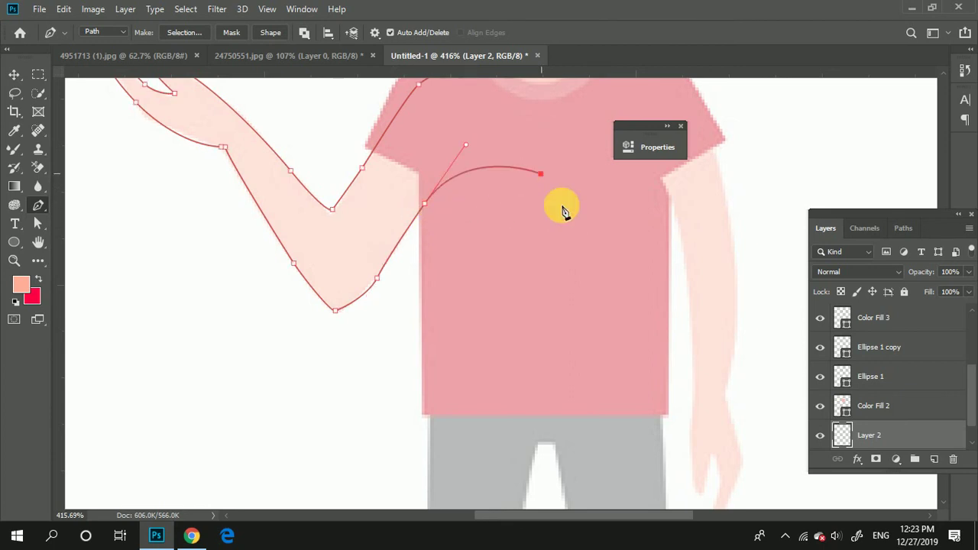
scroll(563, 207, right, 2)
scroll(589, 247, up, 2)
click(580, 226)
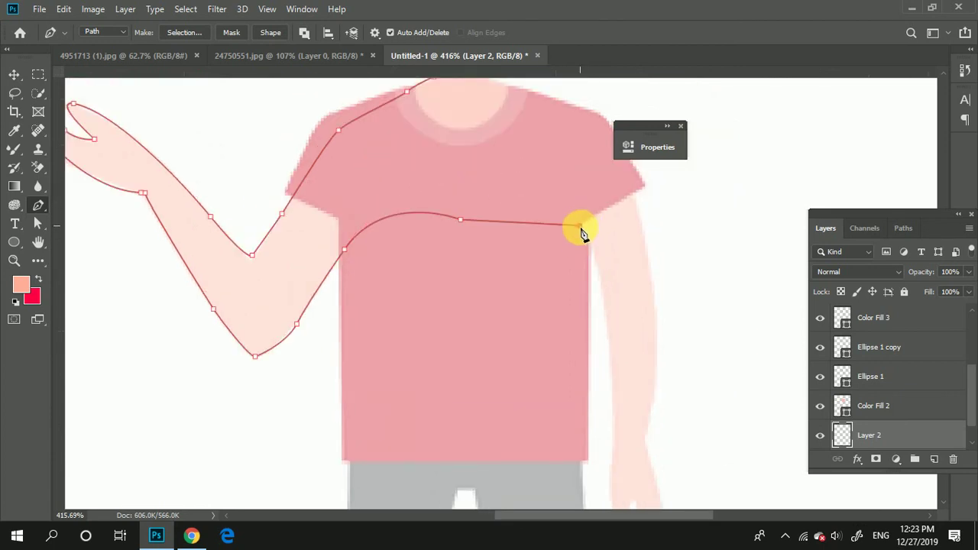
drag(611, 362, 622, 480)
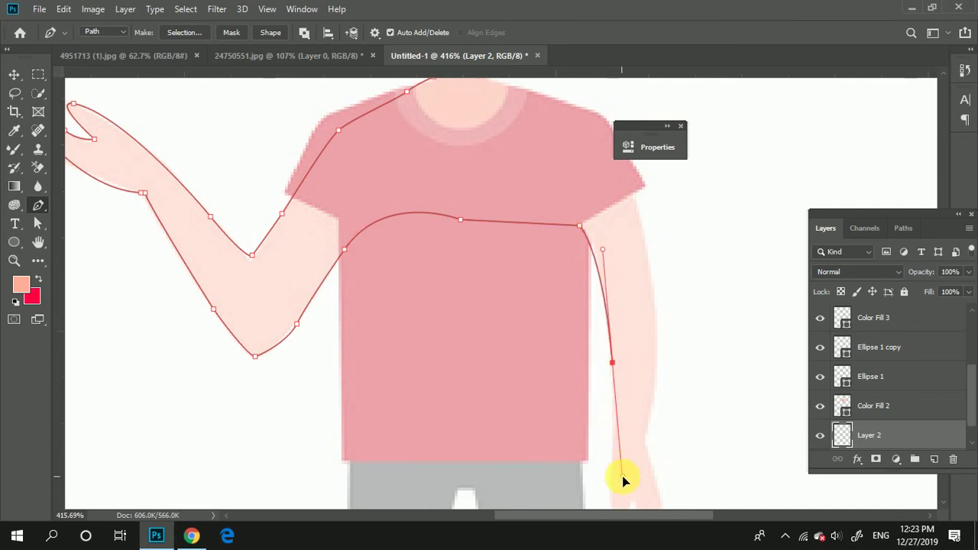
click(611, 400)
scroll(621, 405, down, 2)
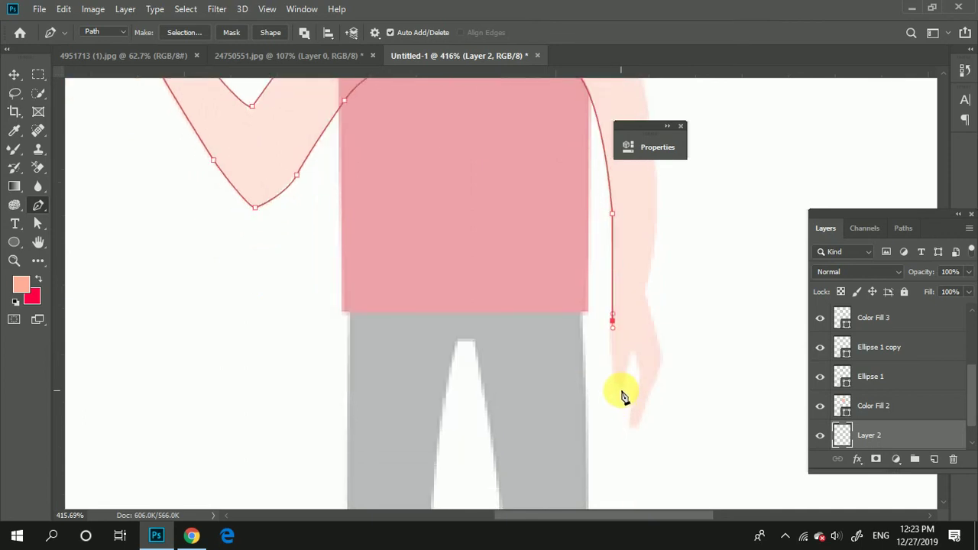
Step: Trace around the right thumb and fingertips using corner points
drag(629, 378, 630, 353)
scroll(634, 359, down, 1)
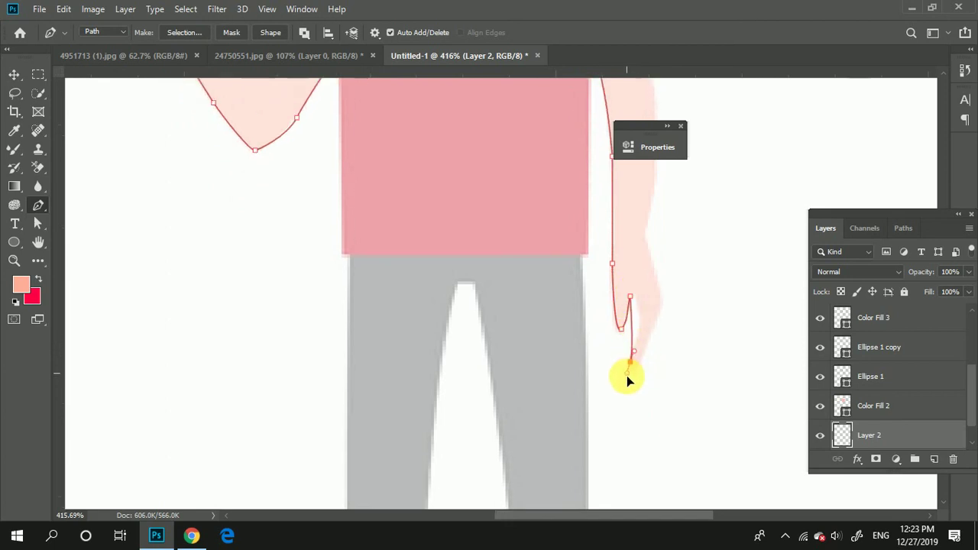
drag(630, 362, 610, 430)
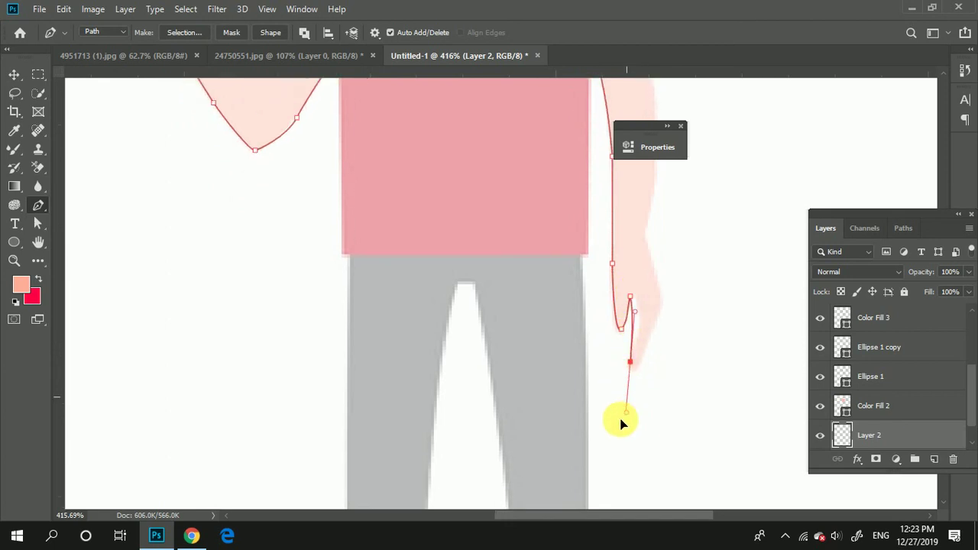
alt+click(630, 362)
alt+click(637, 370)
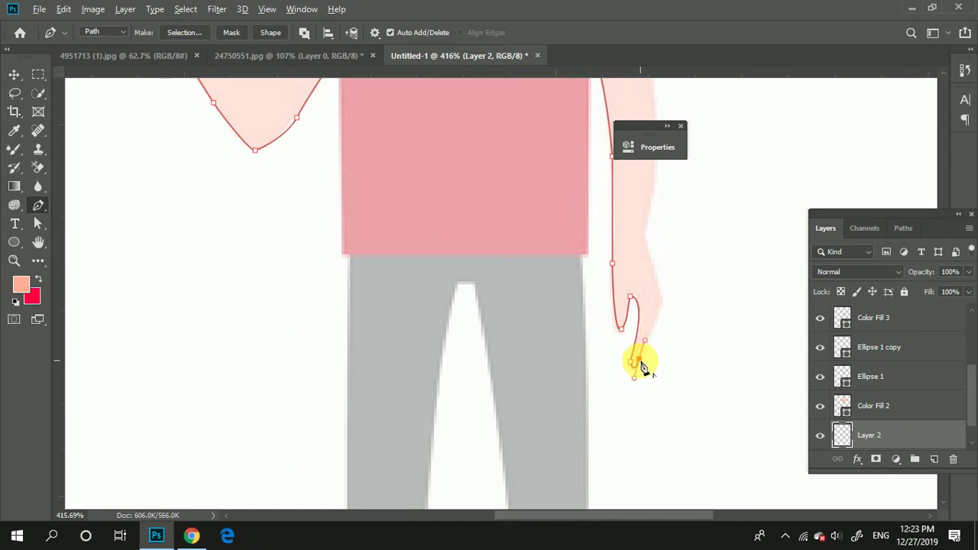
scroll(664, 344, up, 1)
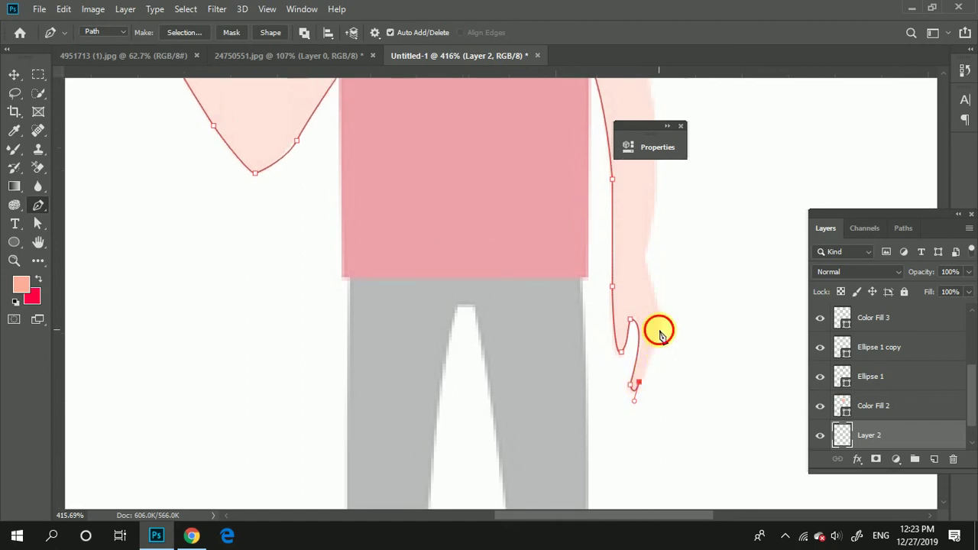
click(659, 328)
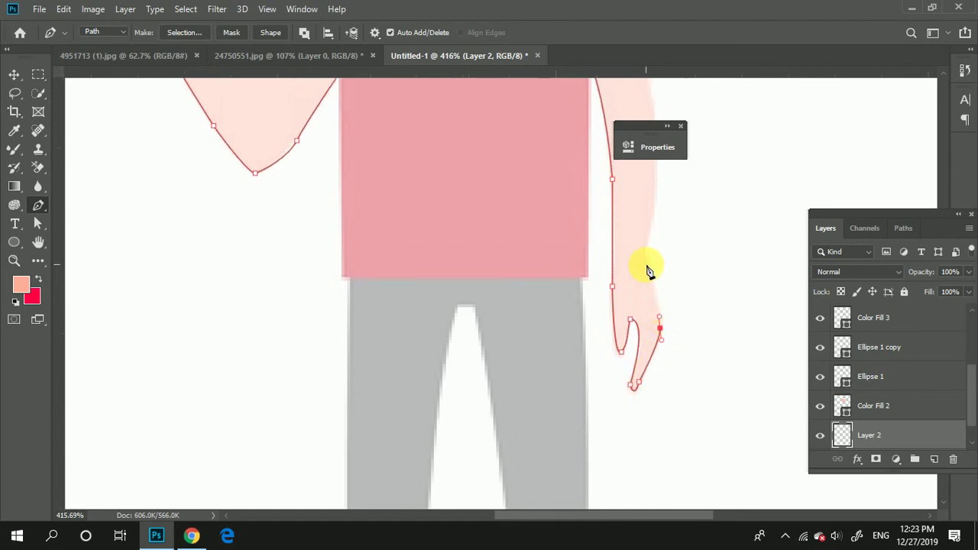
Step: Carry the path up the hand and over the right shoulder, closing it at the starting neck point
drag(645, 263, 656, 280)
scroll(655, 291, up, 1)
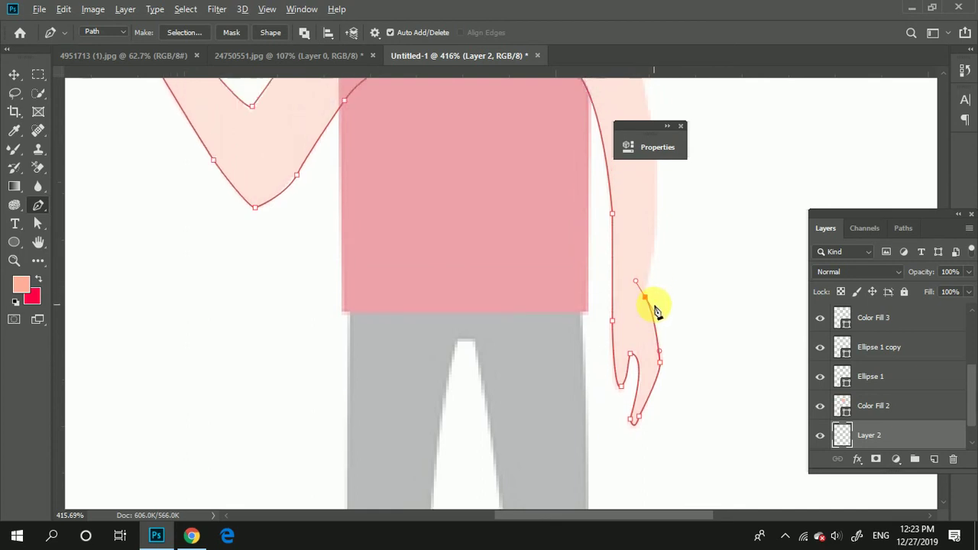
scroll(650, 312, up, 1)
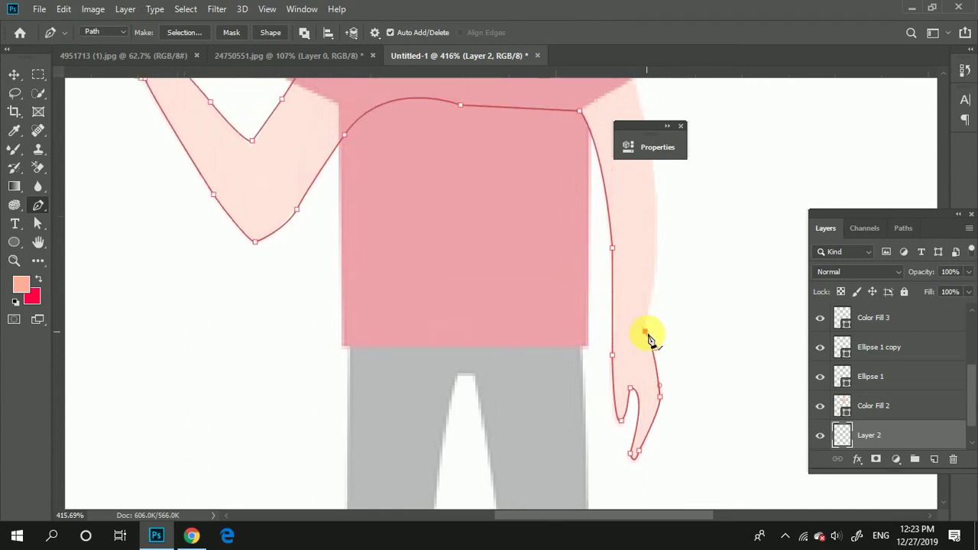
scroll(648, 338, up, 2)
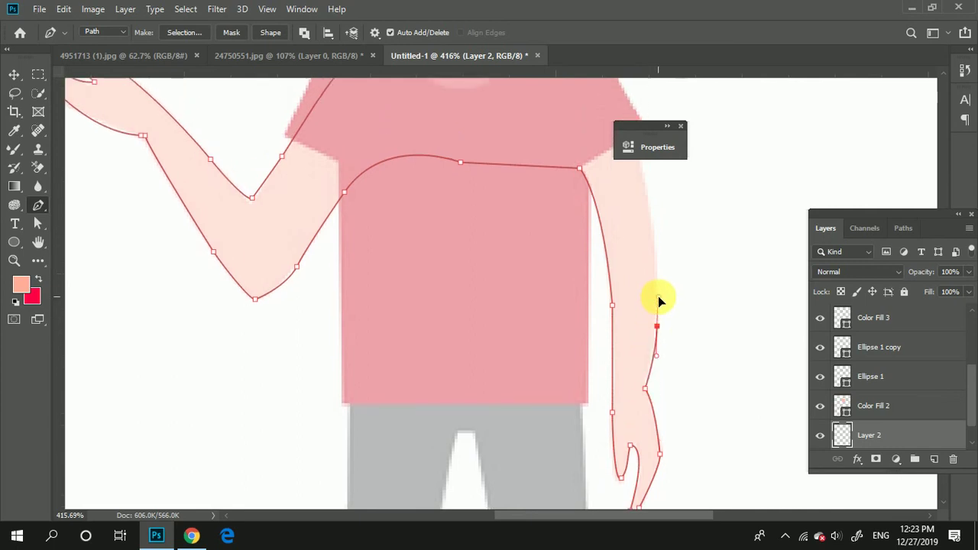
scroll(658, 296, up, 2)
scroll(653, 292, up, 2)
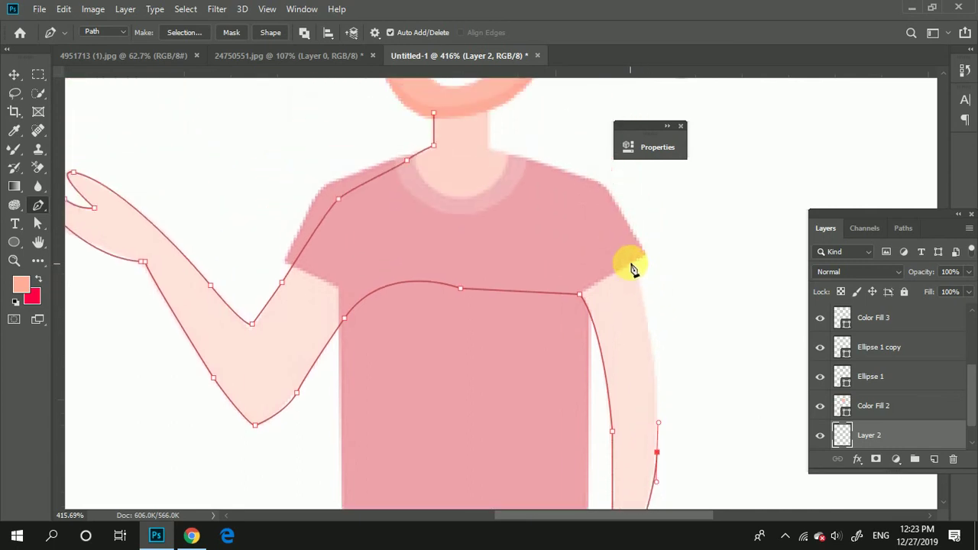
drag(629, 262, 602, 212)
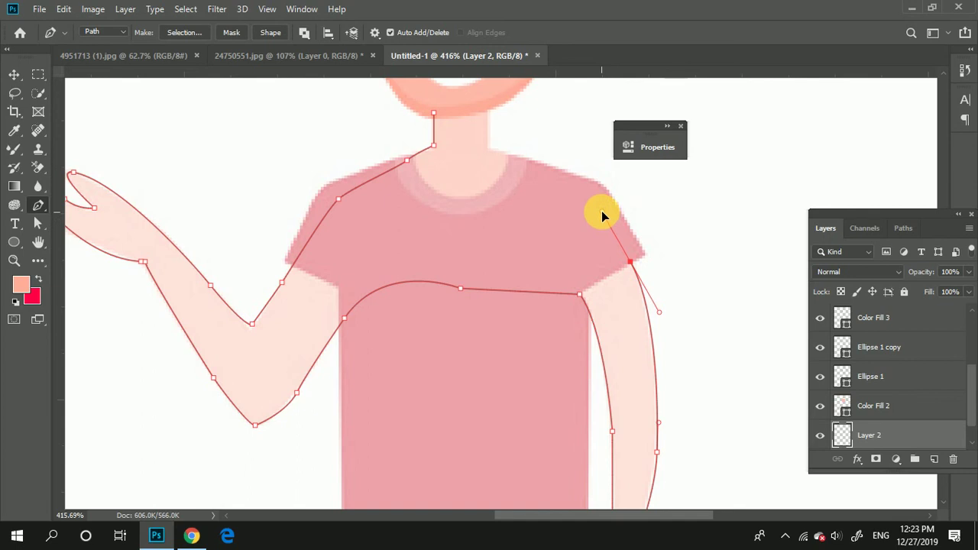
scroll(611, 240, up, 2)
drag(535, 212, 510, 212)
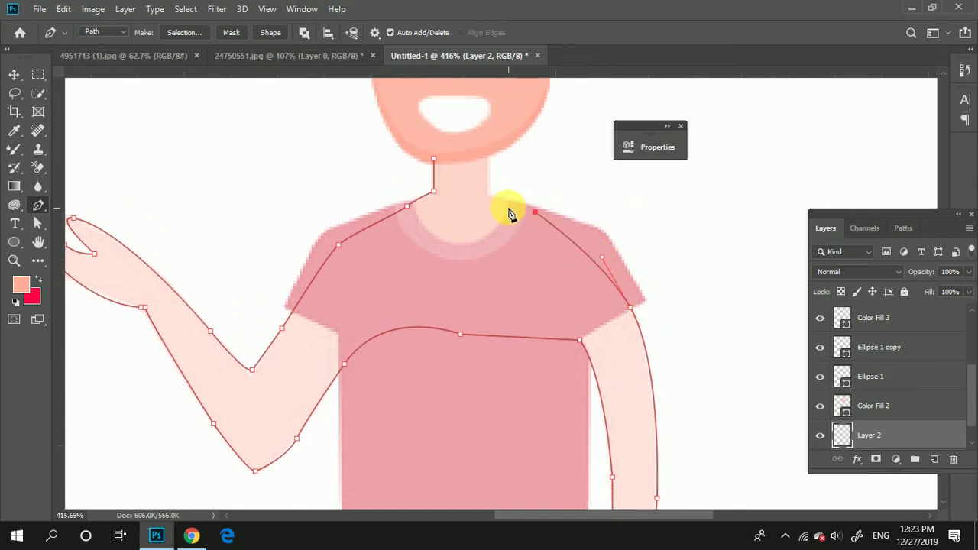
click(510, 204)
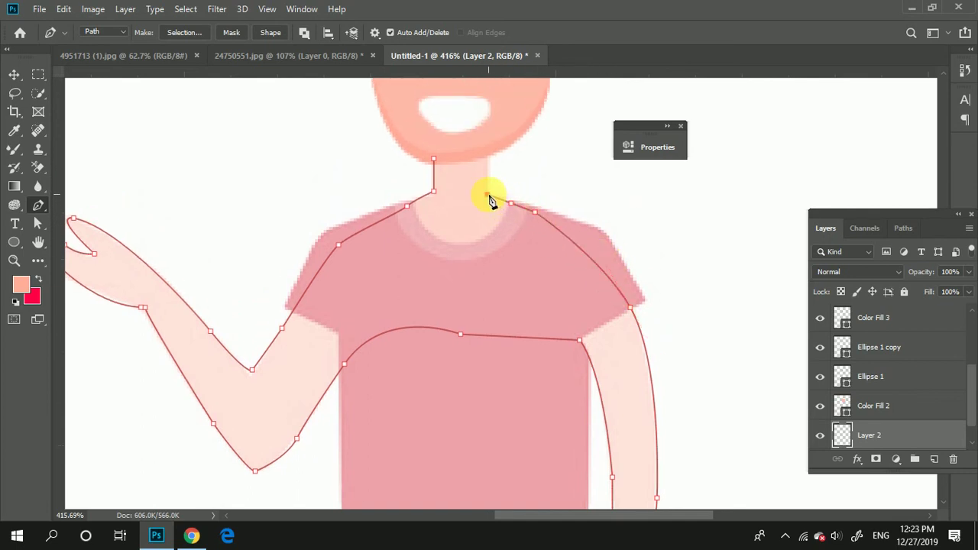
click(437, 159)
key(ctrl+0)
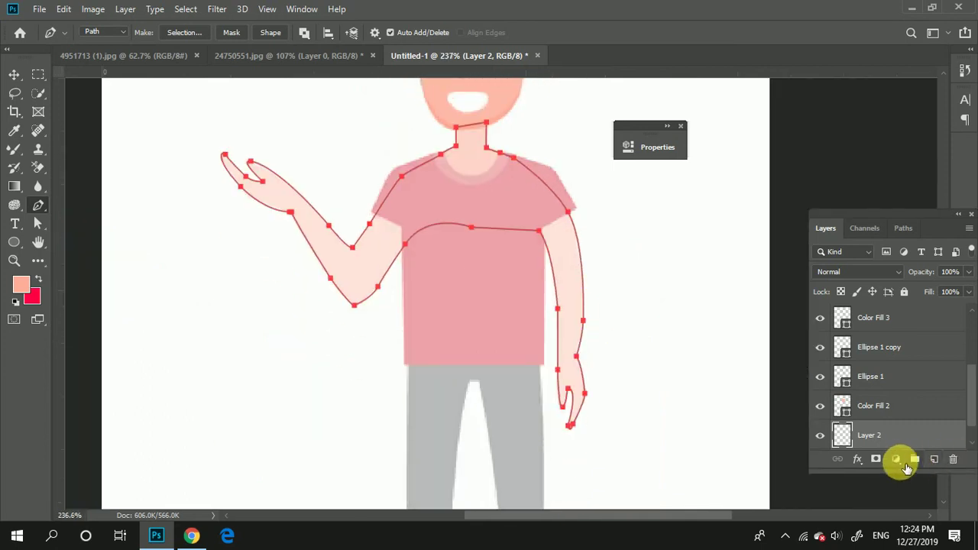
Step: Fill the outline with a Solid Color layer of #f7b198 and hide the reference to check it
click(896, 459)
click(888, 205)
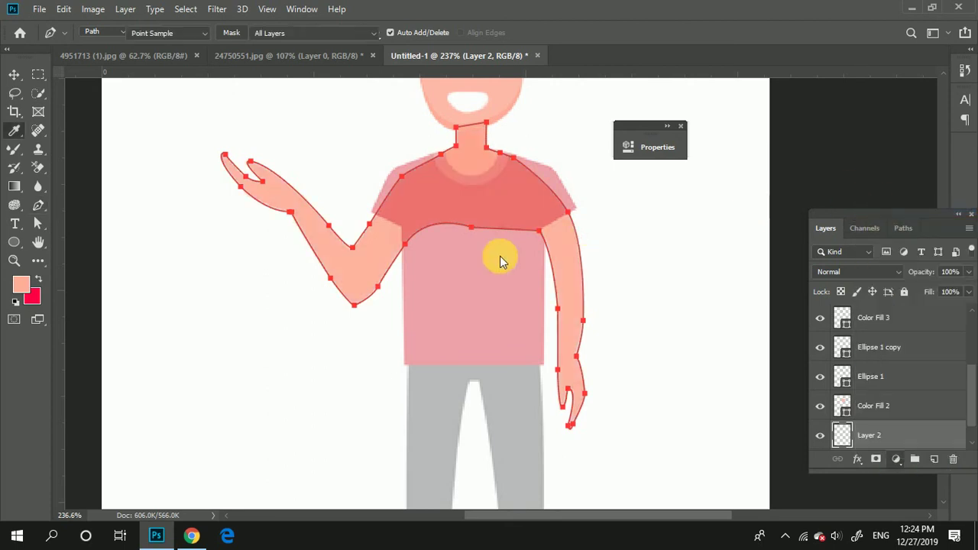
click(852, 267)
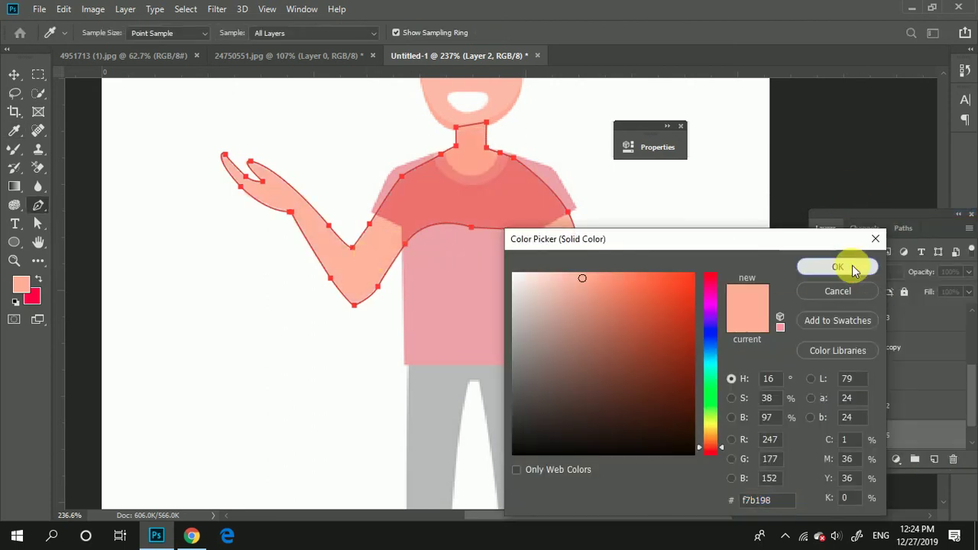
key(ctrl+0)
scroll(901, 355, up, 5)
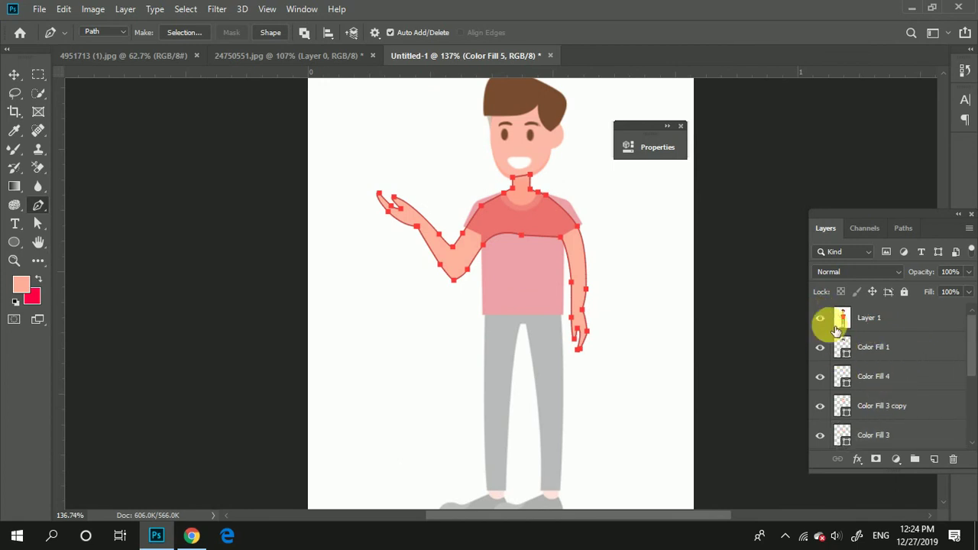
click(820, 318)
scroll(565, 296, up, 2)
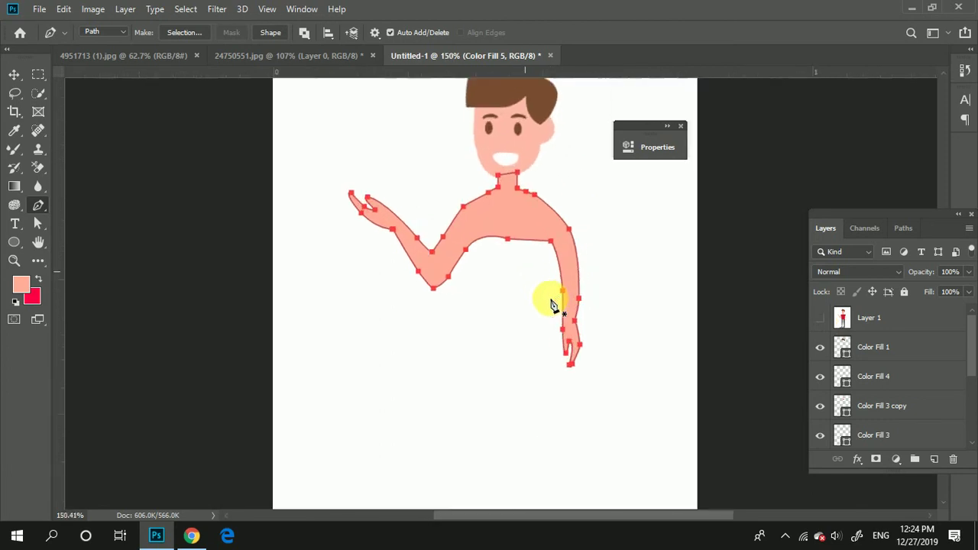
Step: Put away the finished path and add an empty Layer 2 above the skin fill
key(Return)
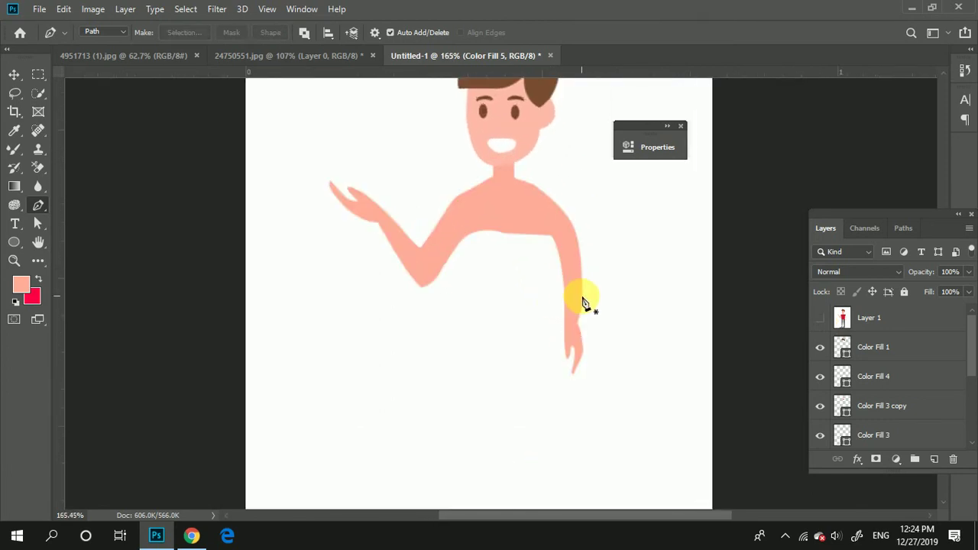
scroll(538, 267, down, 3)
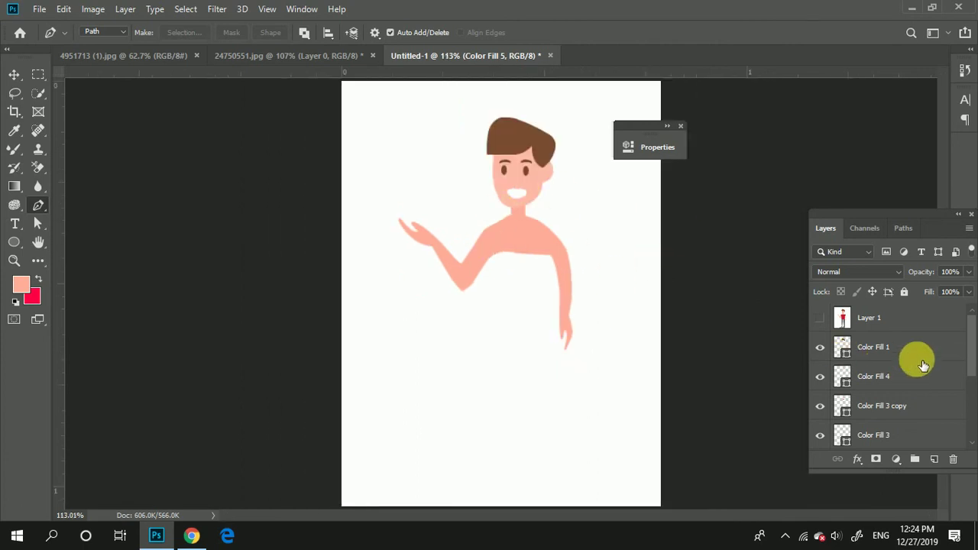
scroll(871, 391, down, 5)
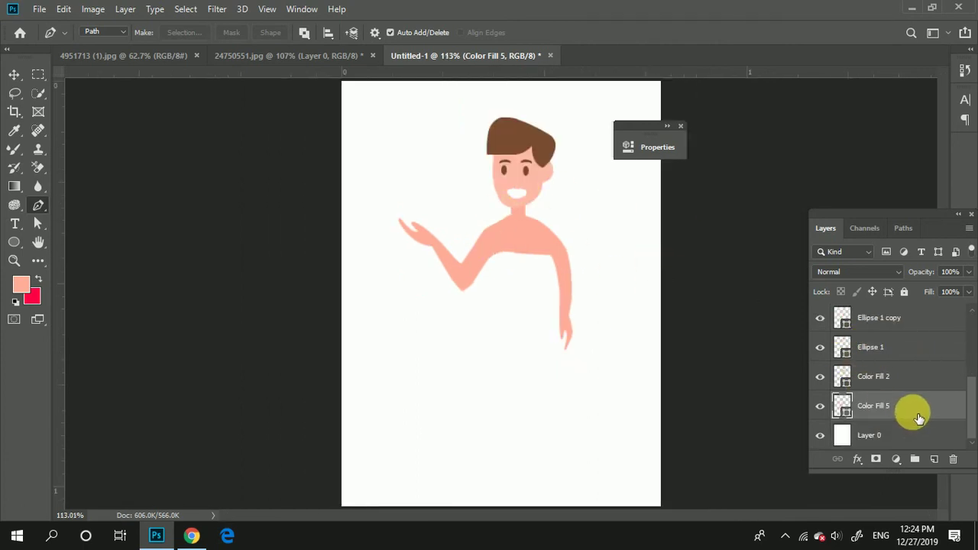
click(934, 459)
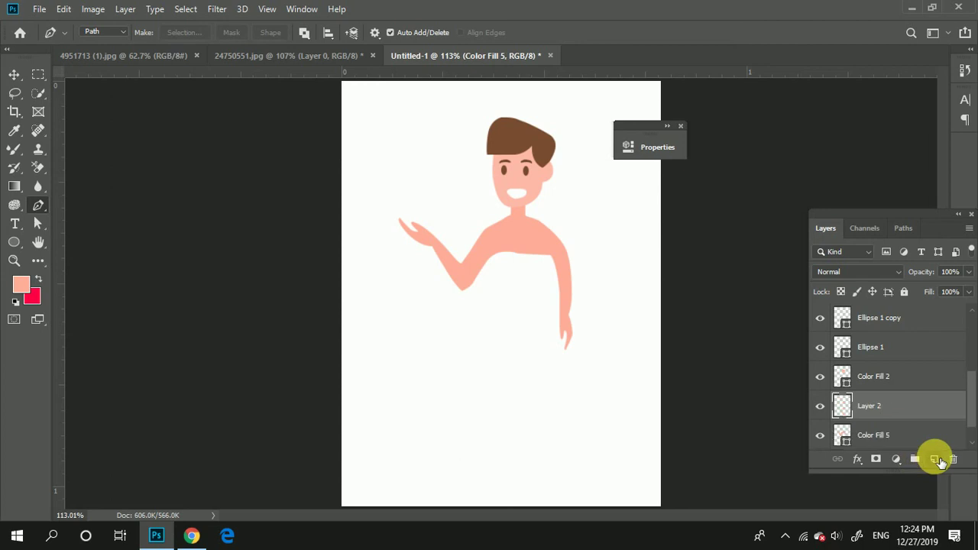
scroll(848, 340, up, 5)
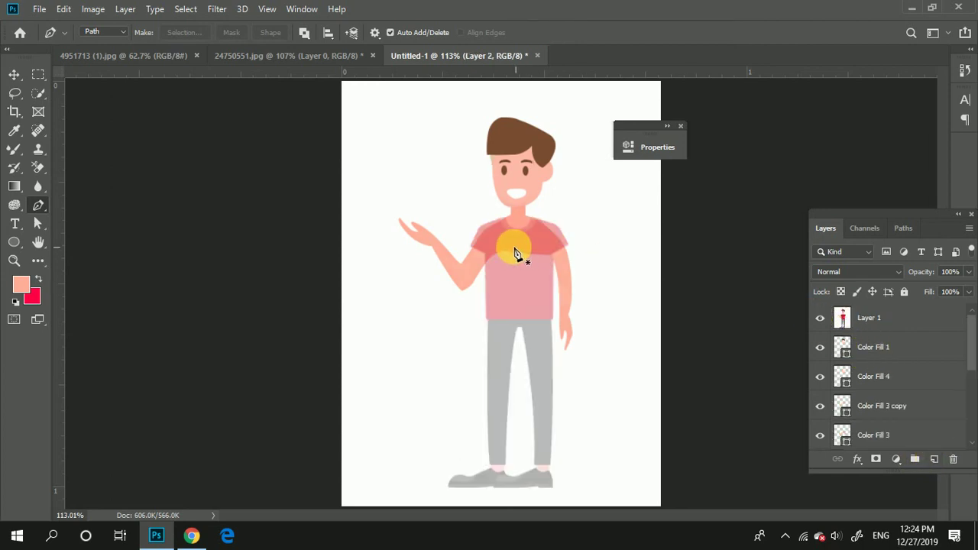
Step: Trace the T-shirt from the left neckline around both sleeves, curving the collar back to the start
scroll(516, 252, up, 4)
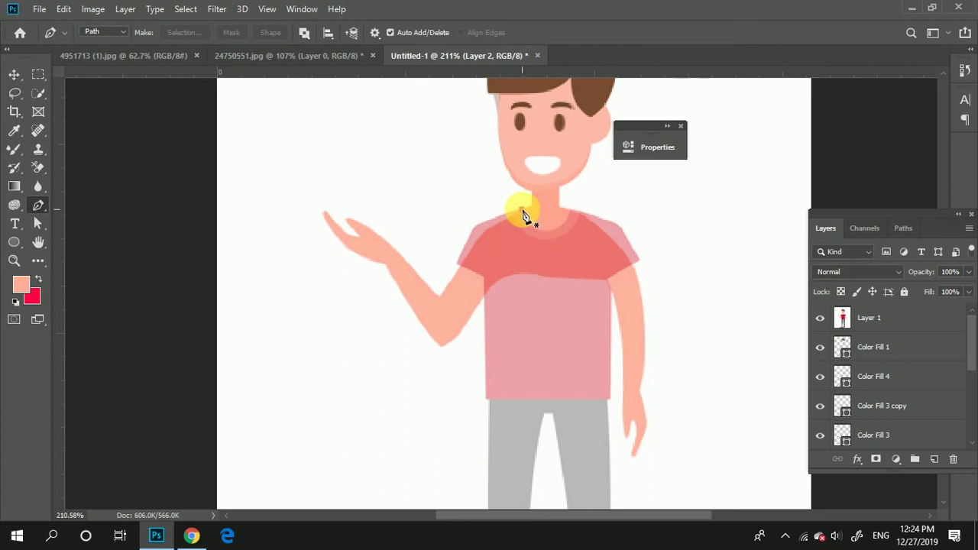
click(521, 209)
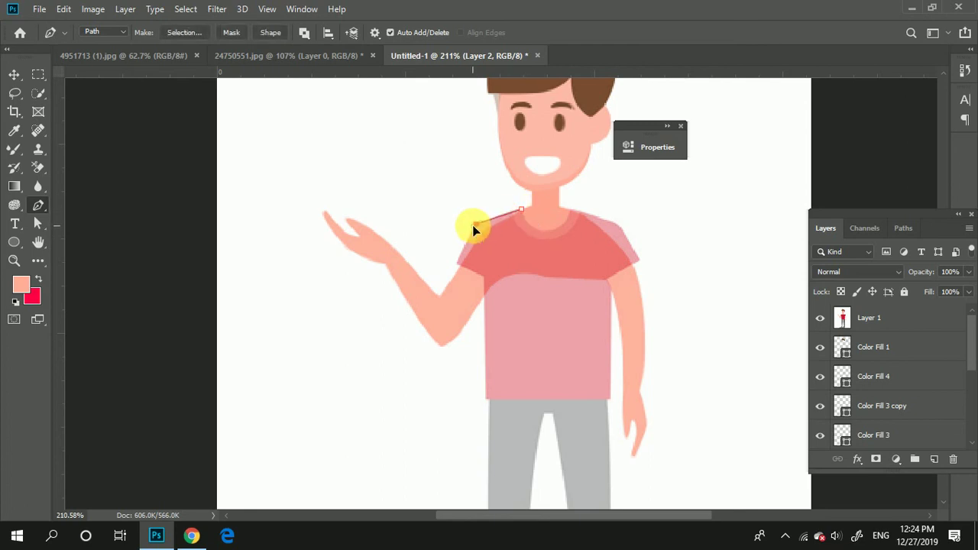
click(457, 263)
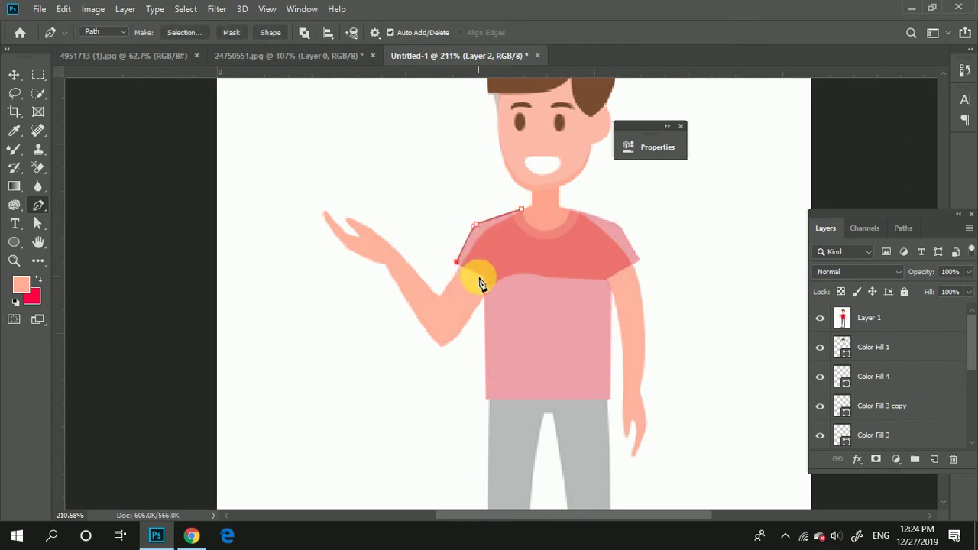
click(483, 278)
scroll(494, 290, down, 3)
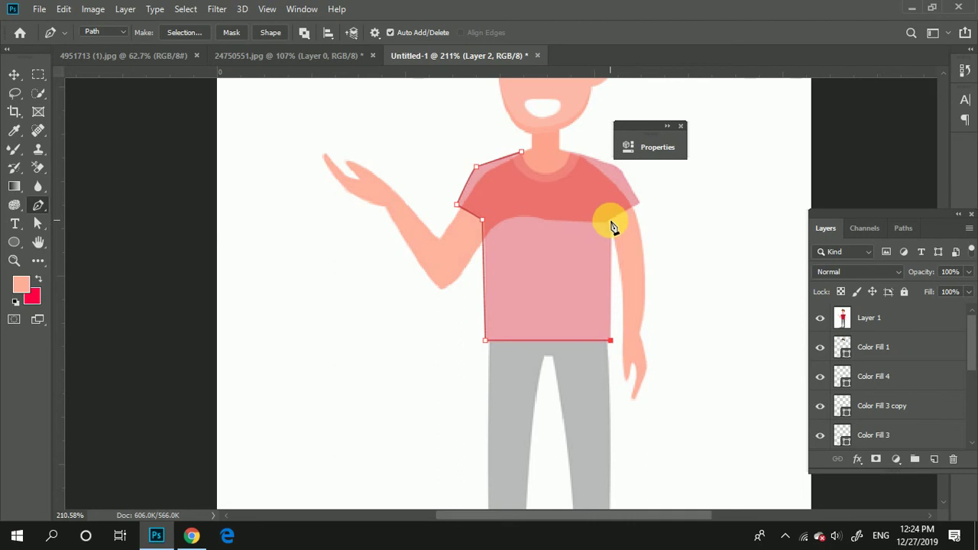
click(610, 221)
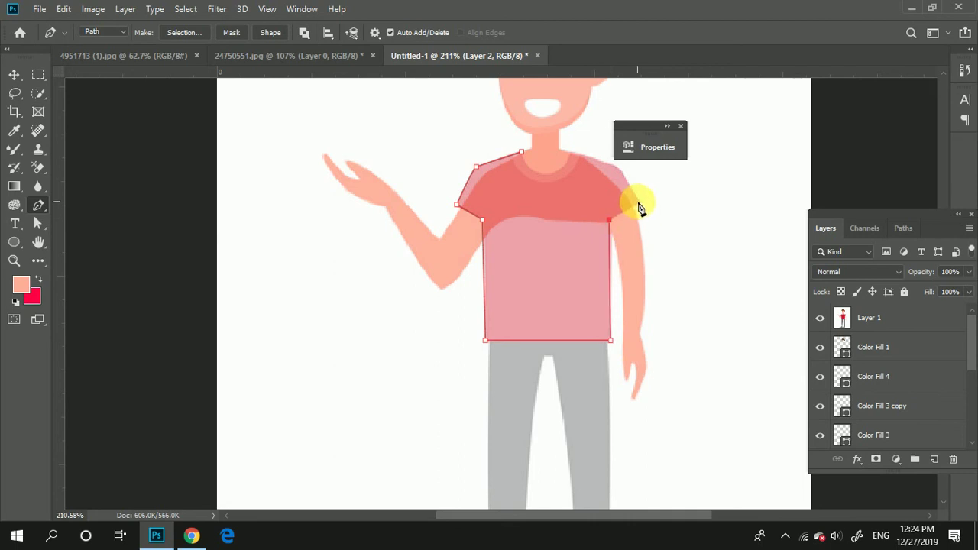
click(636, 202)
click(619, 169)
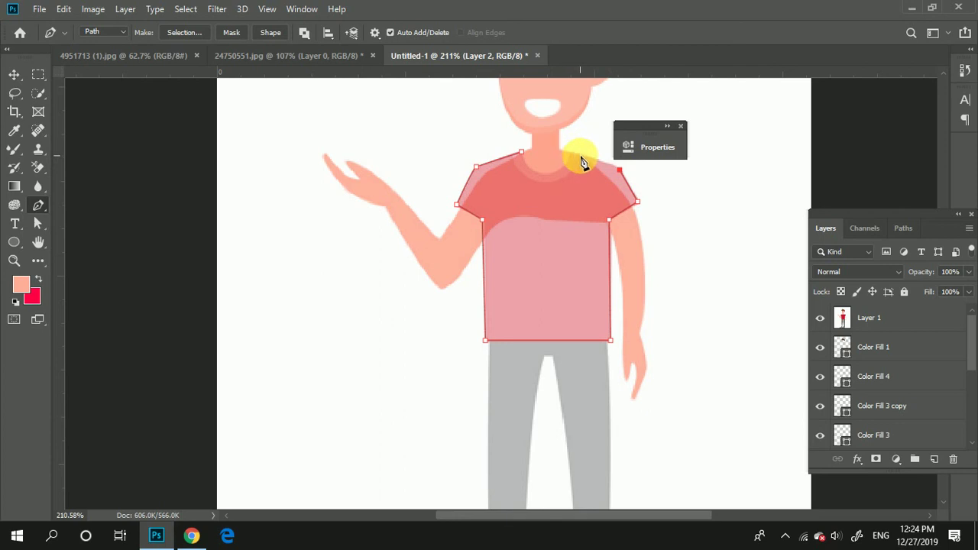
drag(580, 156, 570, 188)
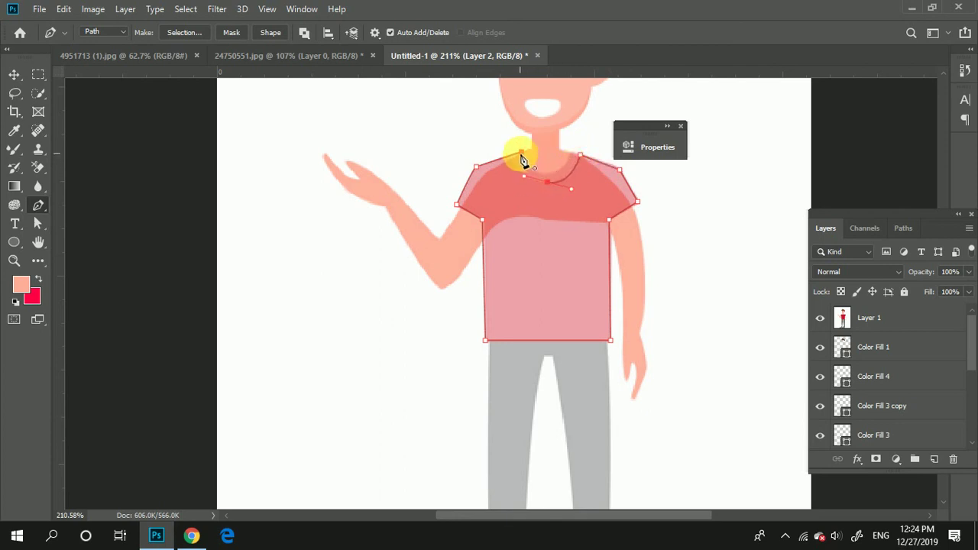
click(520, 155)
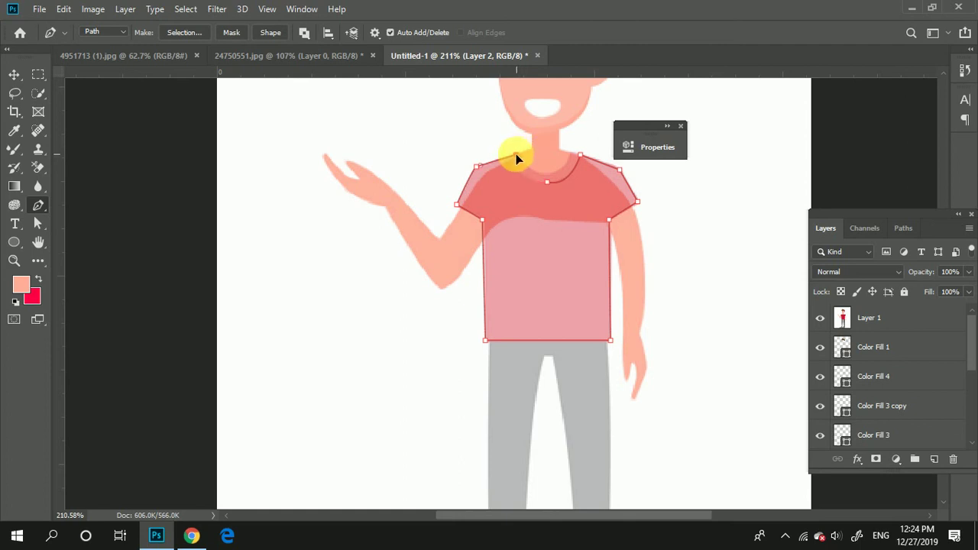
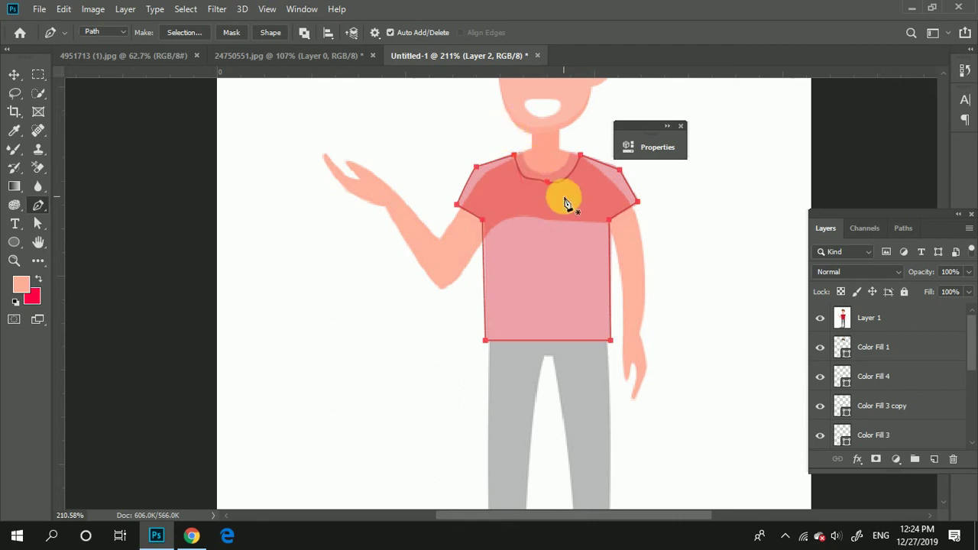
Step: Reset the neckline anchor and drag its handles to round the T-shirt neckline
click(543, 182)
drag(544, 189, 518, 189)
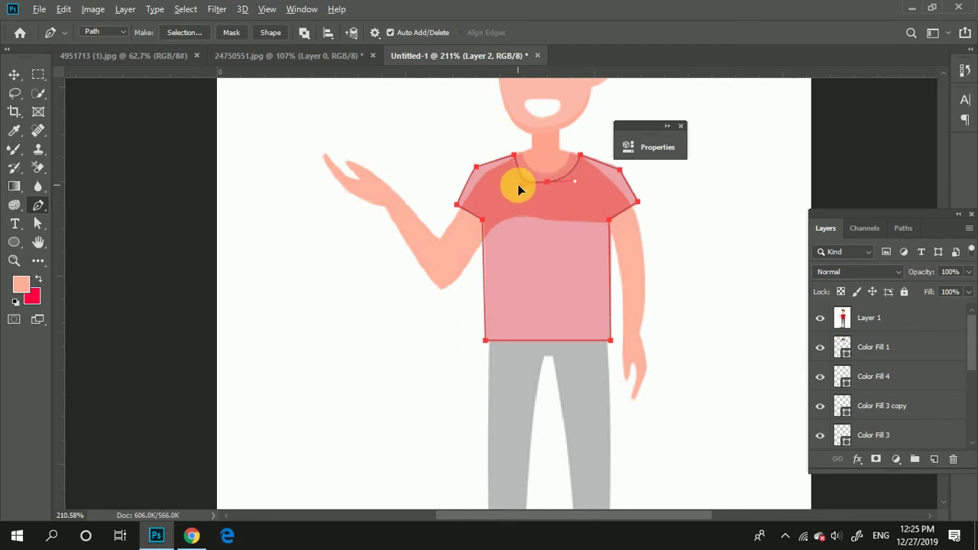
drag(518, 189, 532, 187)
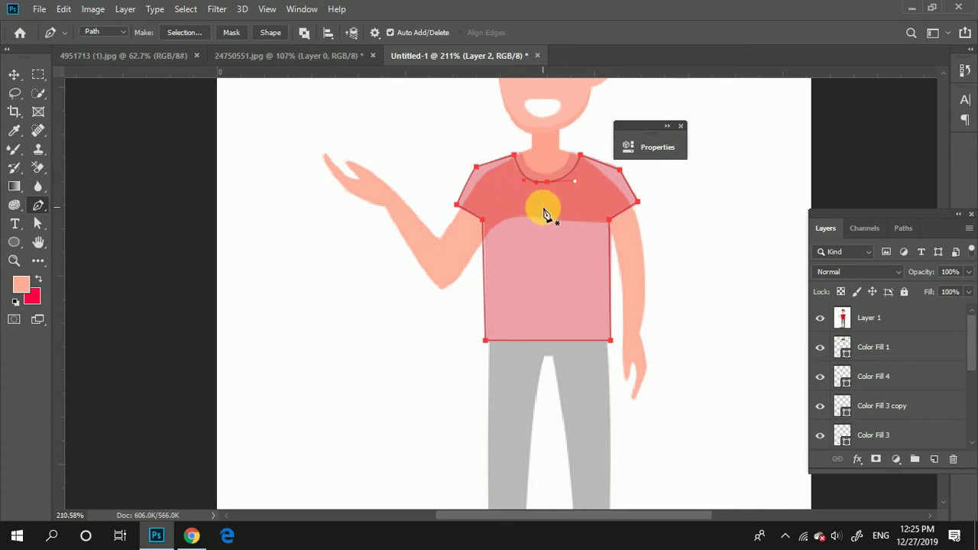
scroll(545, 213, down, 1)
scroll(556, 228, down, 2)
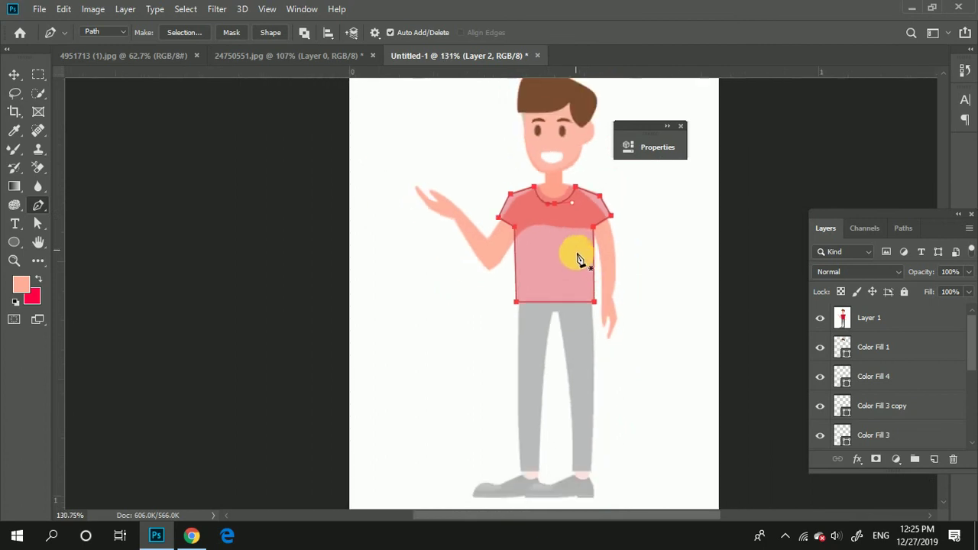
Step: Add a Solid Color fill layer in red f50b41 over the traced shirt path
click(896, 459)
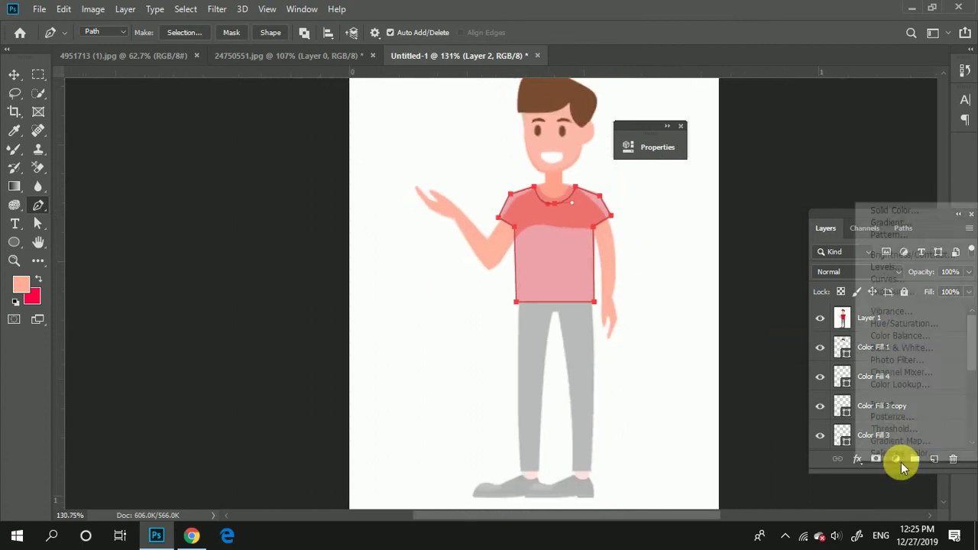
click(878, 211)
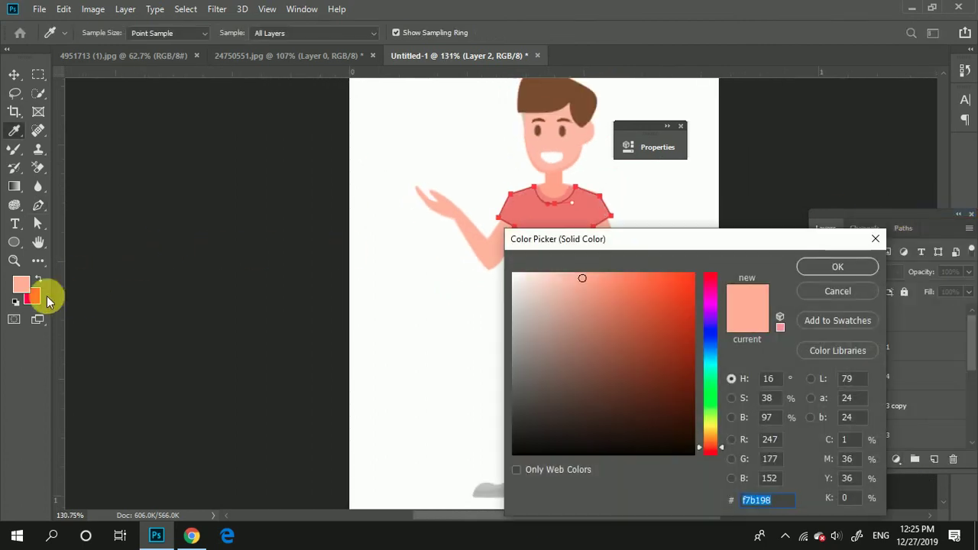
click(32, 295)
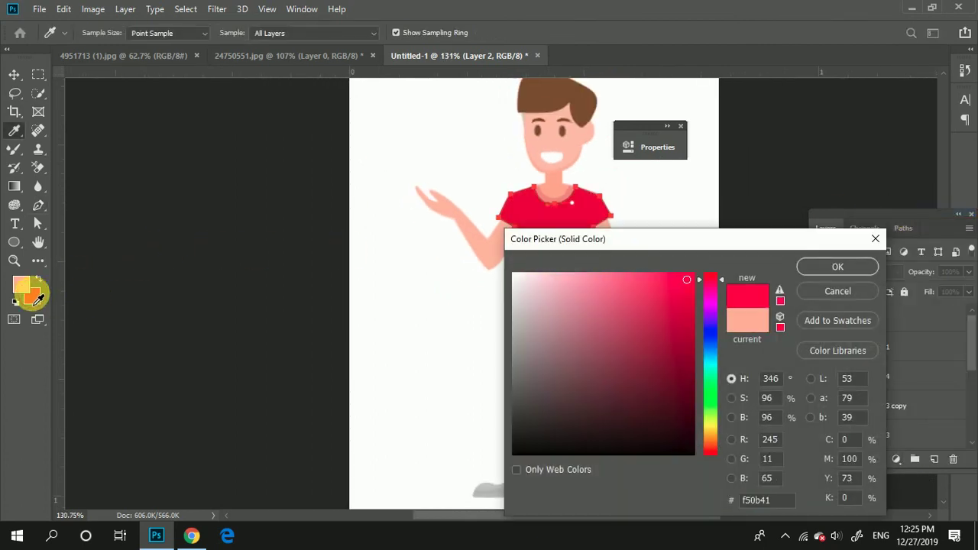
click(837, 267)
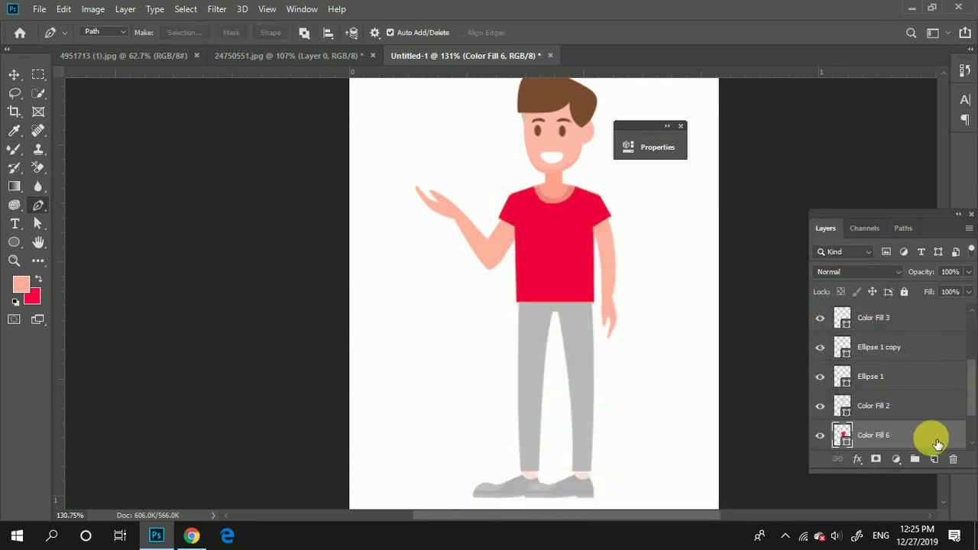
drag(938, 443, 893, 341)
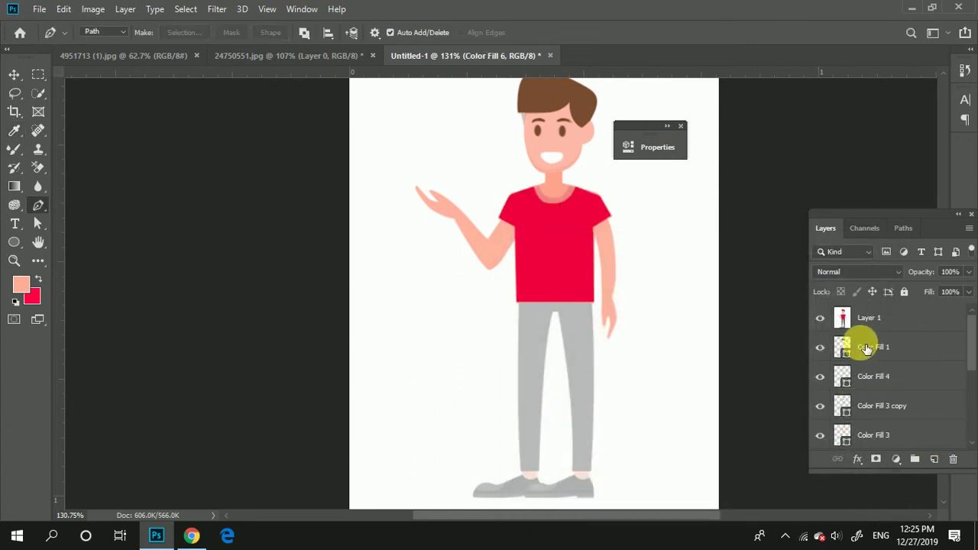
click(820, 317)
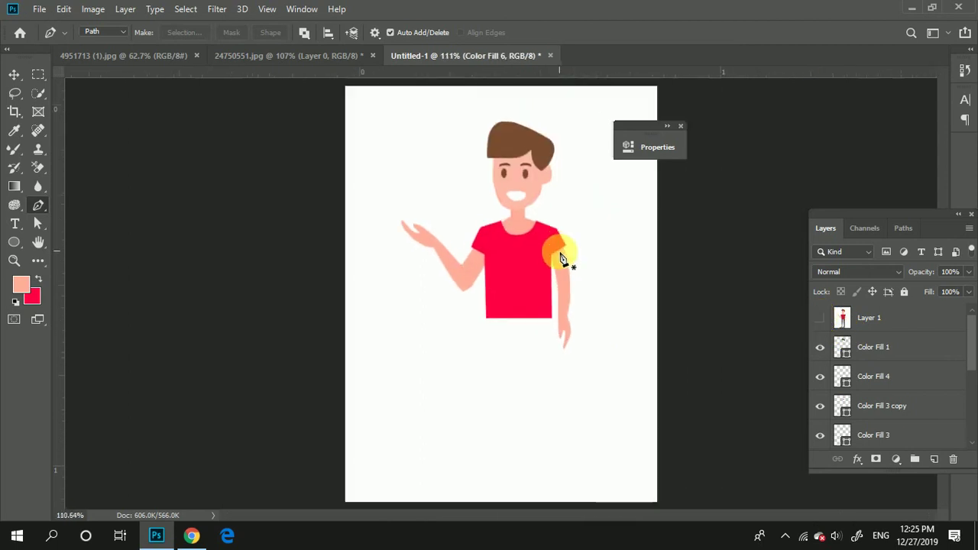
scroll(563, 257, up, 4)
scroll(505, 218, up, 1)
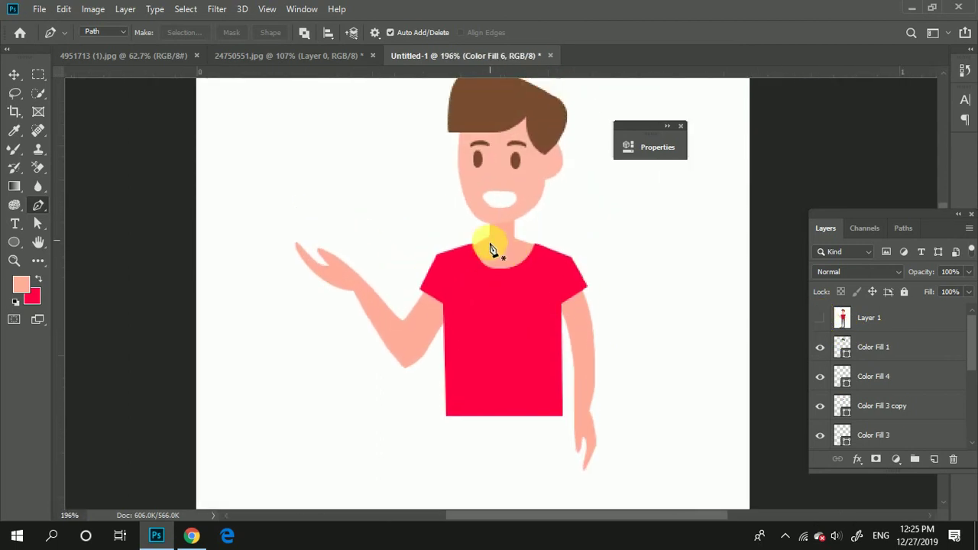
scroll(448, 296, up, 1)
scroll(466, 310, down, 1)
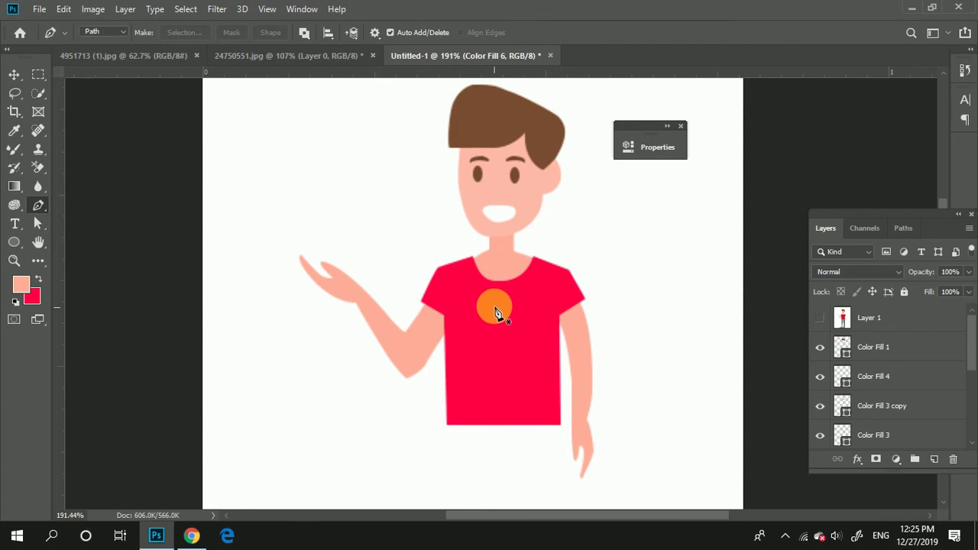
scroll(494, 340, up, 1)
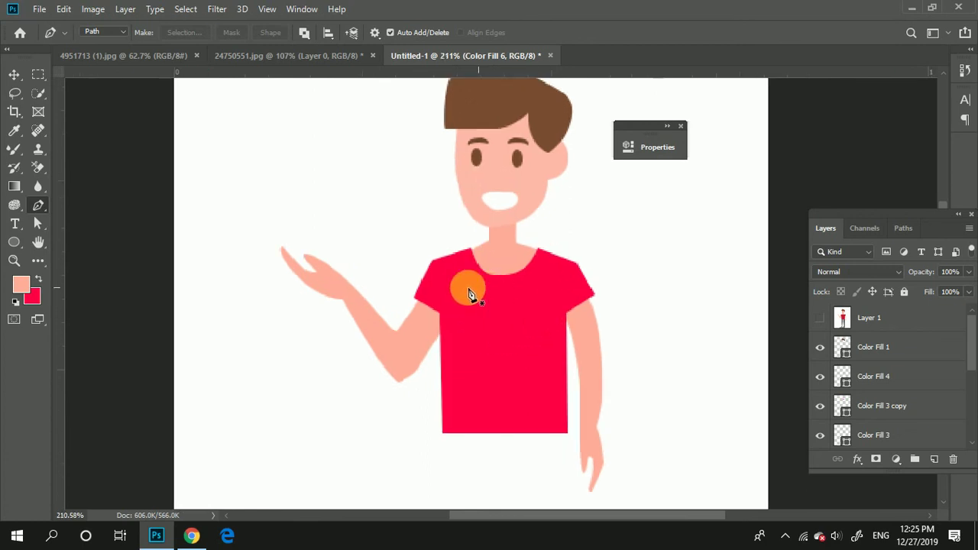
scroll(497, 298, down, 1)
scroll(497, 291, down, 1)
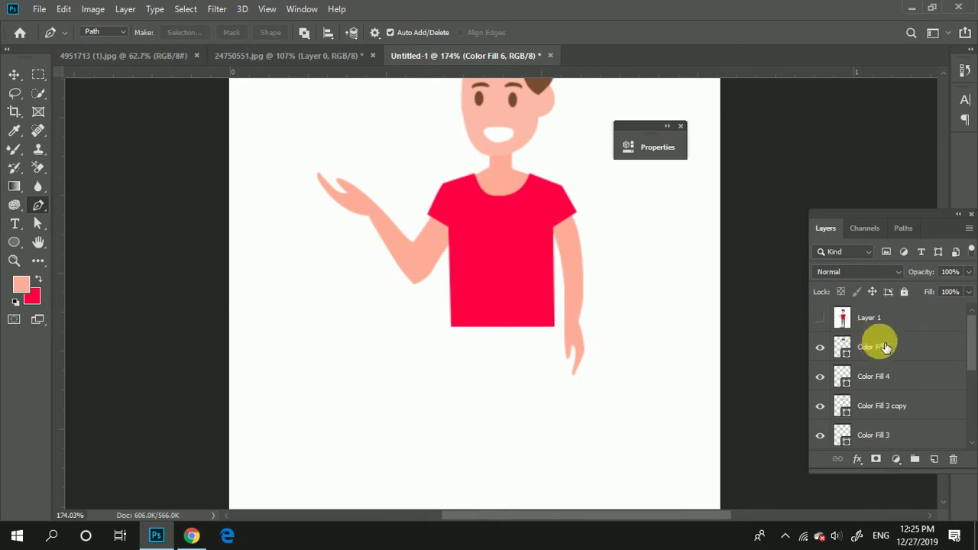
click(820, 317)
scroll(497, 200, up, 1)
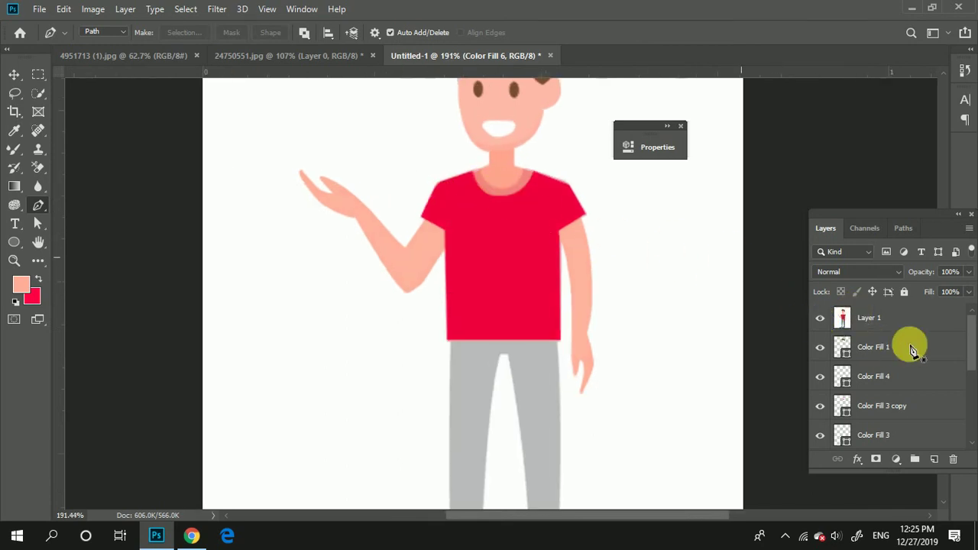
scroll(921, 384, down, 3)
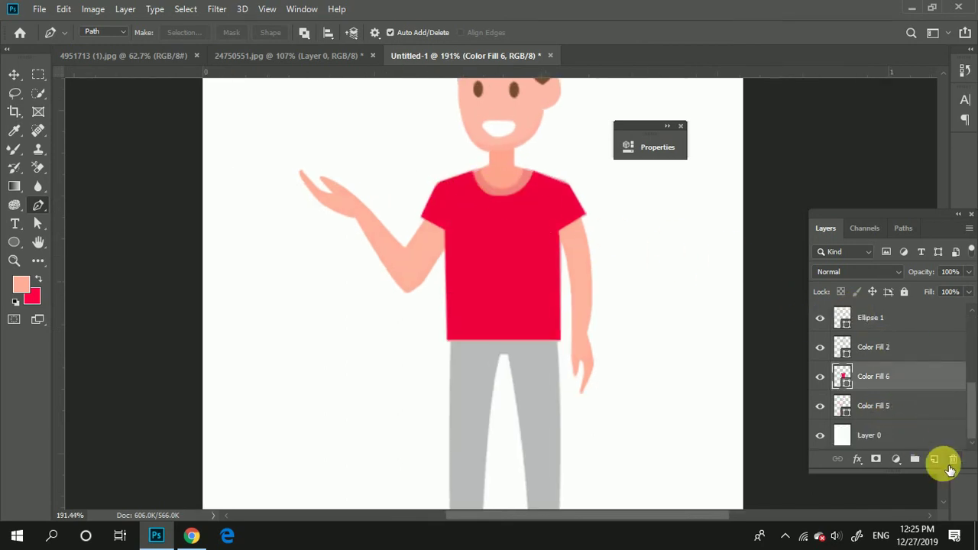
Step: Create a new layer and place it below the Color Fill 6 shirt layer
click(933, 459)
drag(921, 387, 917, 421)
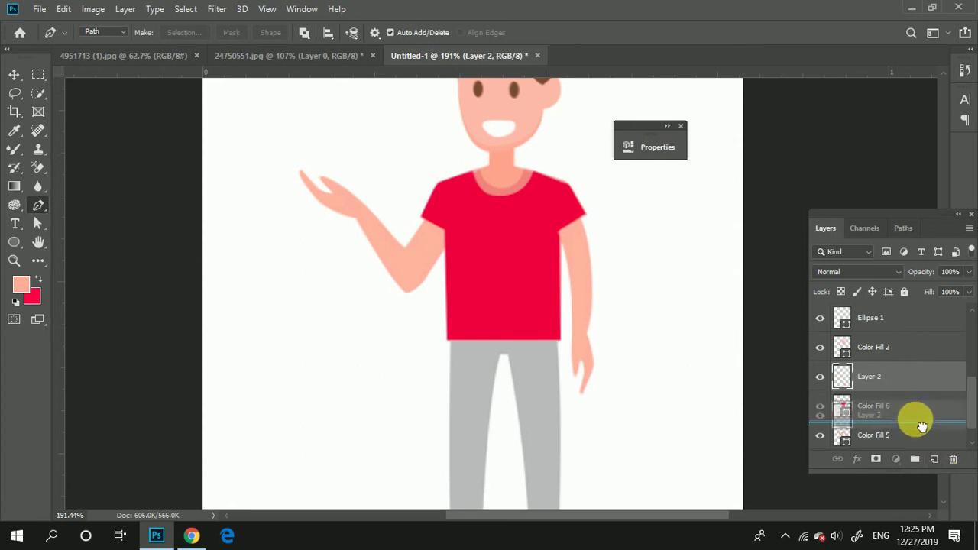
scroll(500, 225, up, 1)
scroll(481, 252, up, 4)
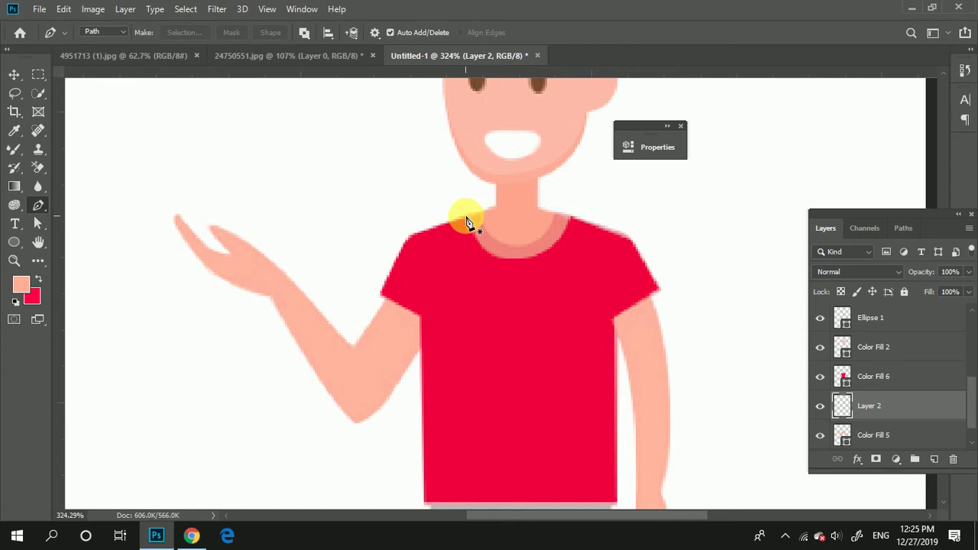
Step: Trace the curved collar band path across the chest between both shoulders
click(463, 217)
drag(504, 280, 577, 263)
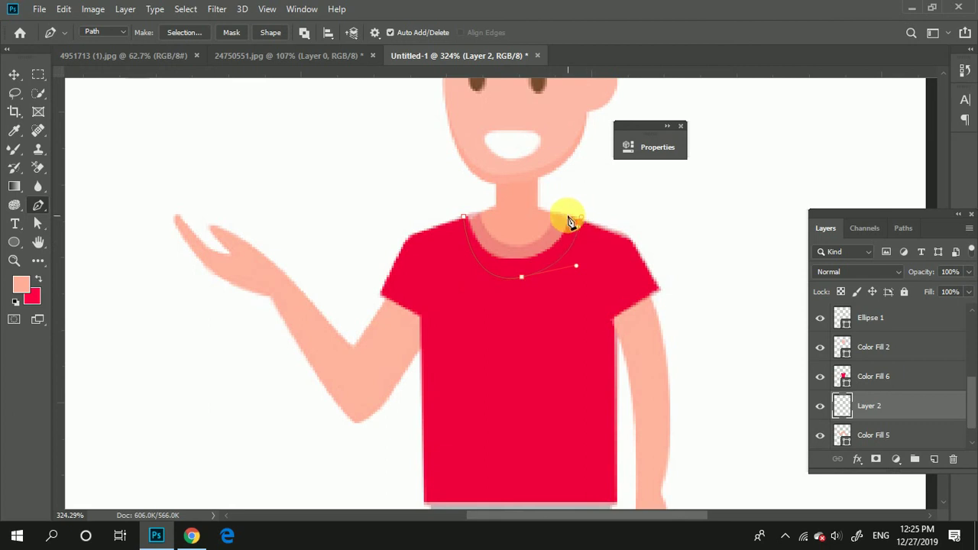
drag(580, 218, 553, 213)
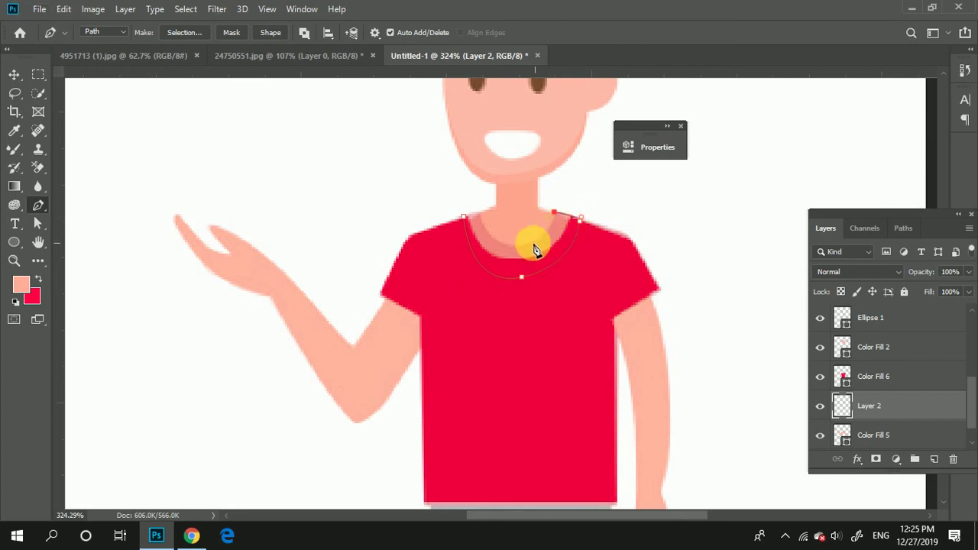
drag(514, 245, 478, 239)
drag(479, 212, 468, 180)
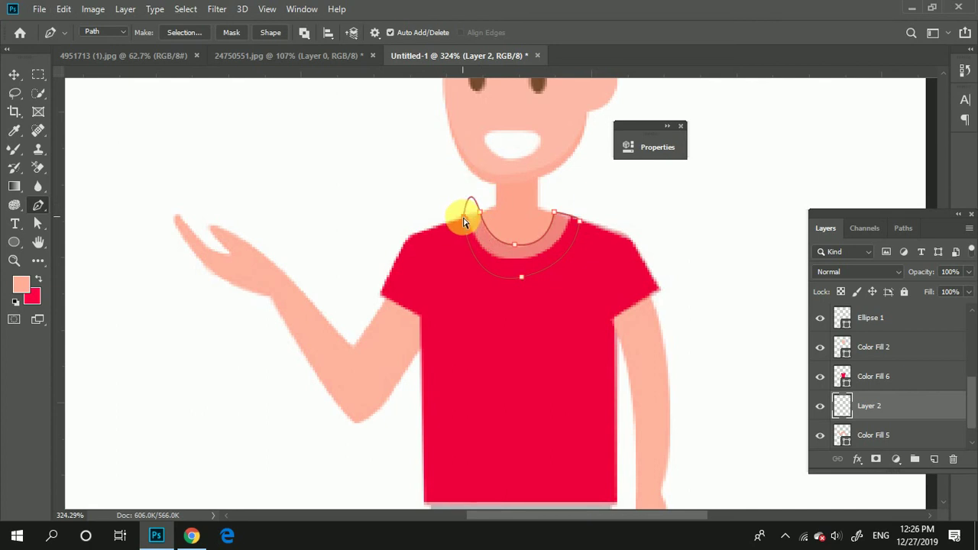
drag(464, 222, 468, 179)
scroll(513, 235, down, 1)
scroll(511, 236, down, 1)
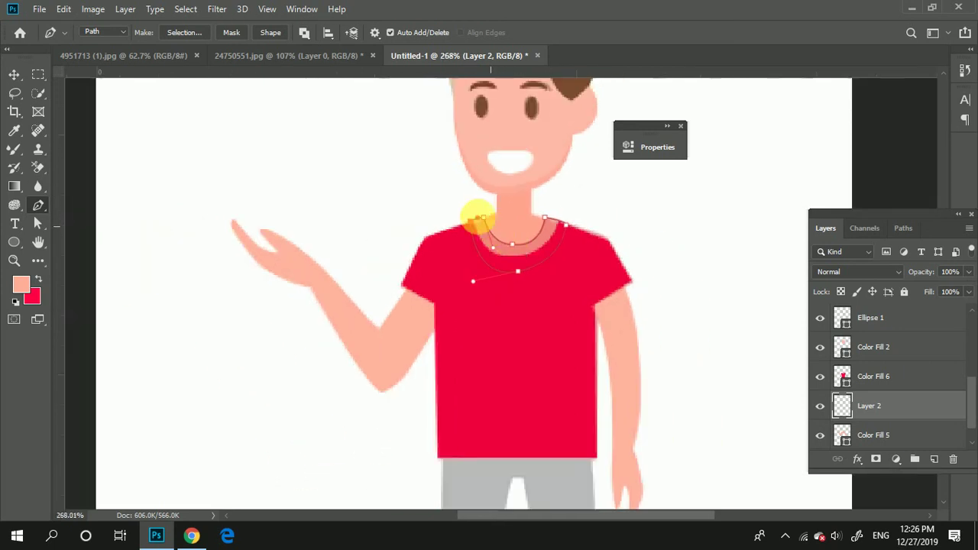
scroll(476, 220, up, 2)
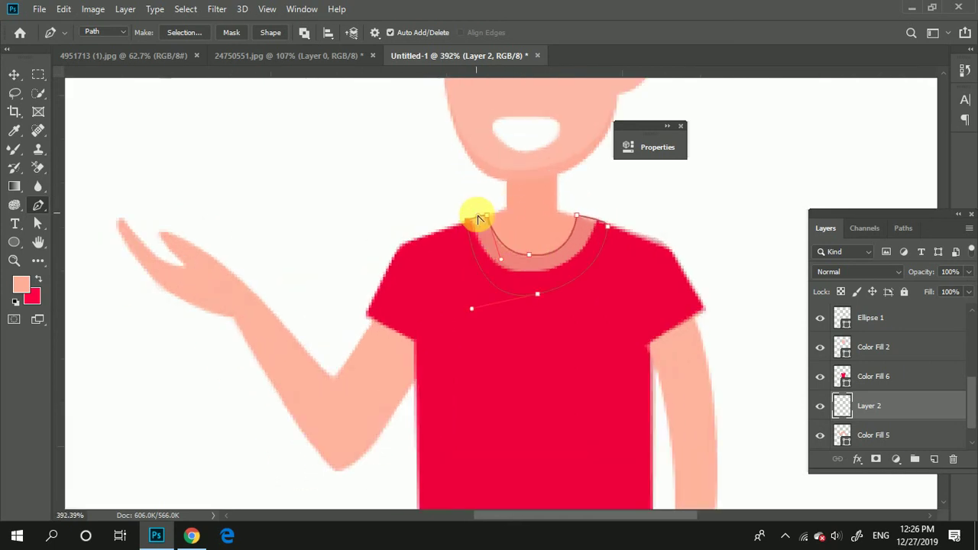
scroll(478, 219, down, 3)
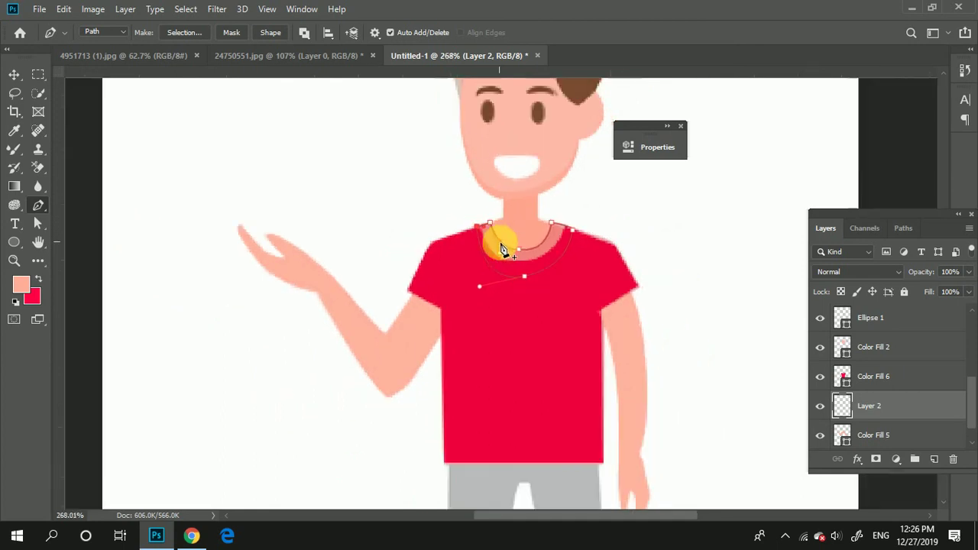
scroll(509, 258, down, 1)
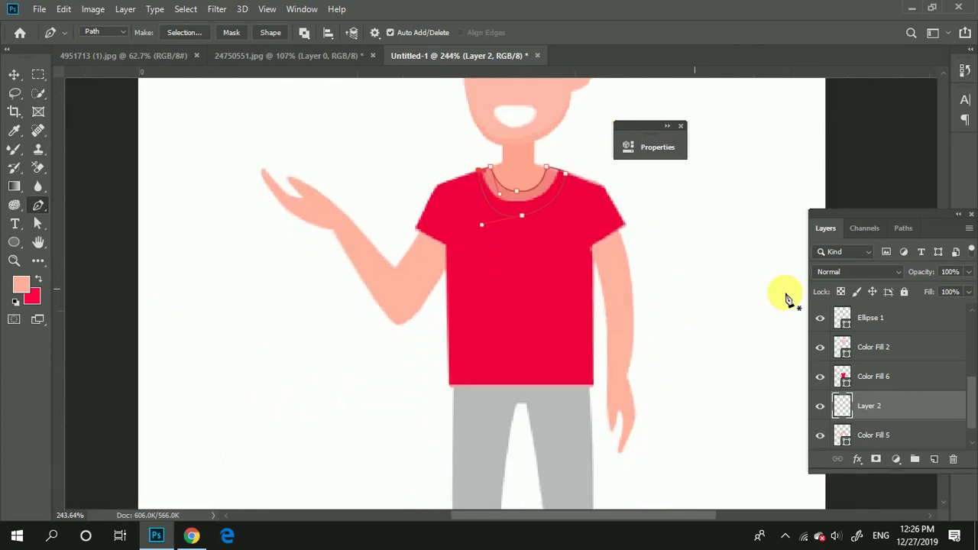
Step: Fill the collar path with a Solid Color layer sampled as dc716f
click(905, 459)
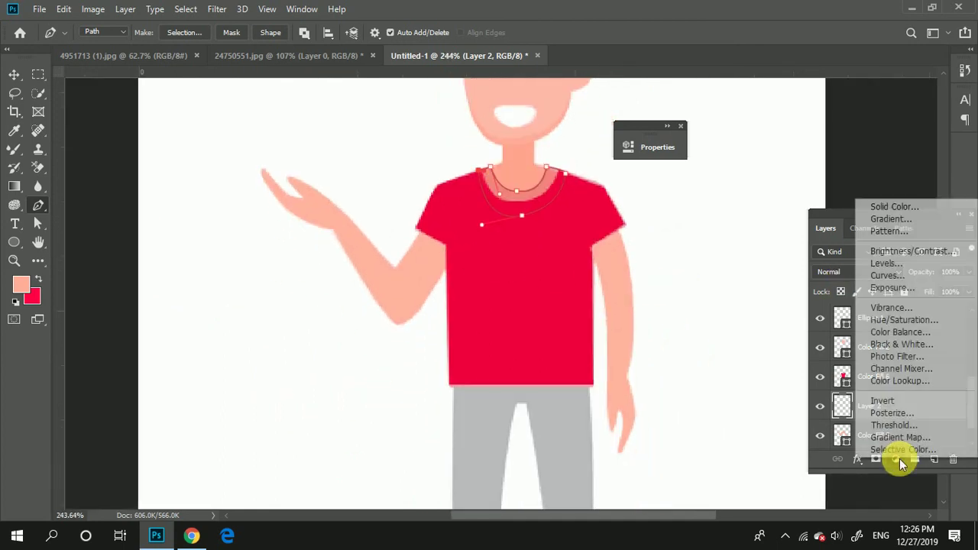
click(905, 207)
click(542, 186)
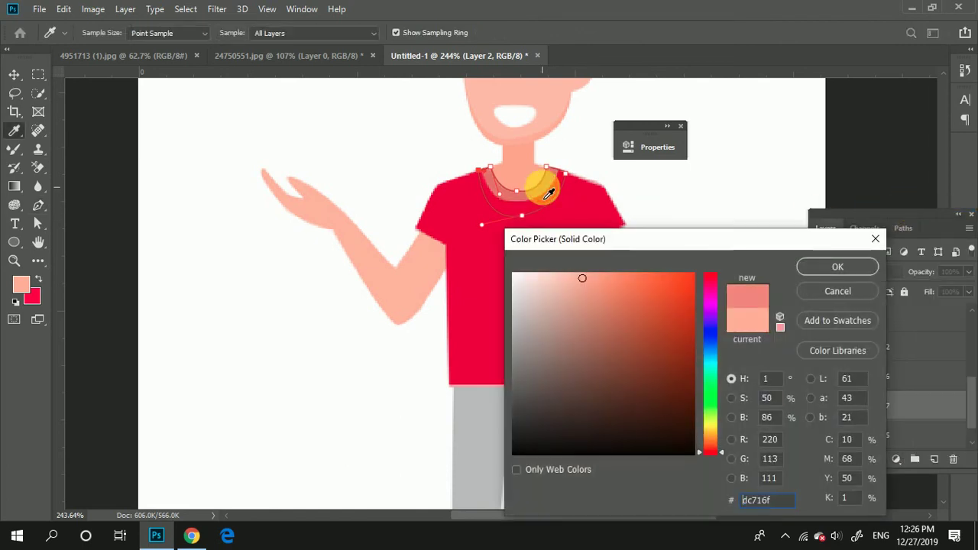
click(839, 266)
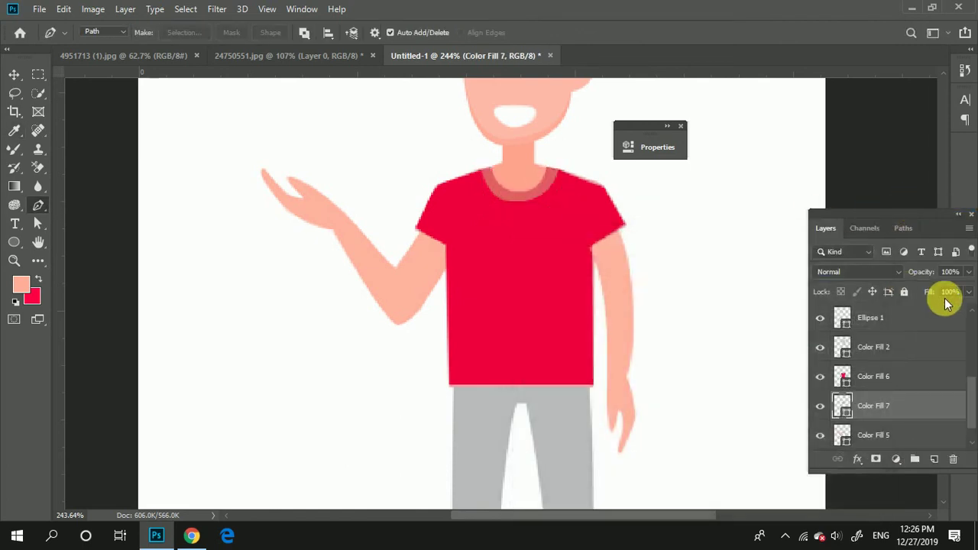
scroll(878, 344, up, 3)
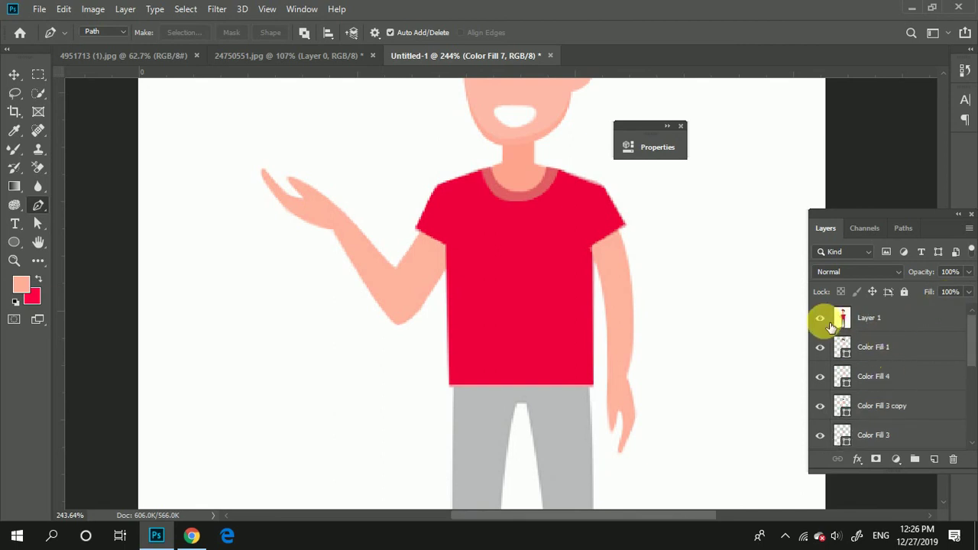
scroll(528, 234, down, 3)
scroll(518, 227, up, 3)
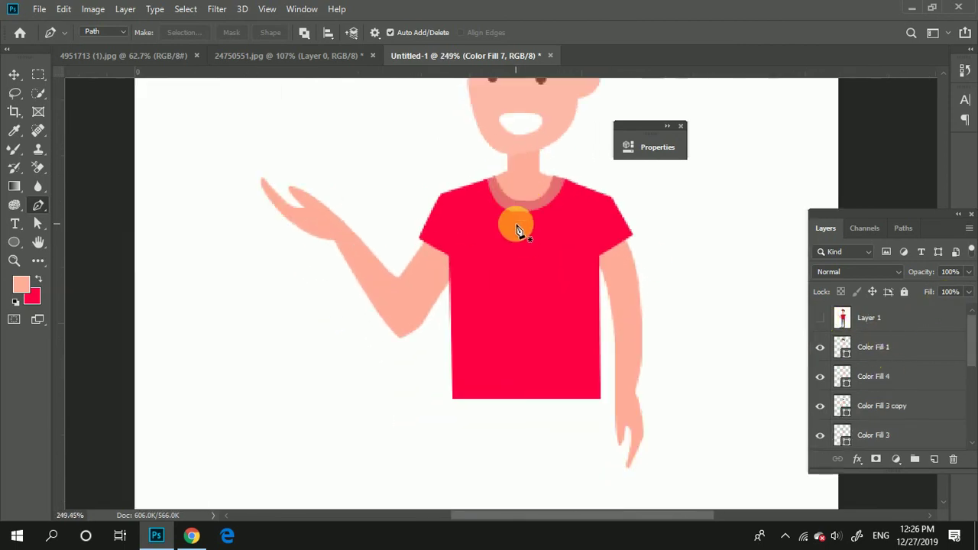
scroll(523, 308, down, 2)
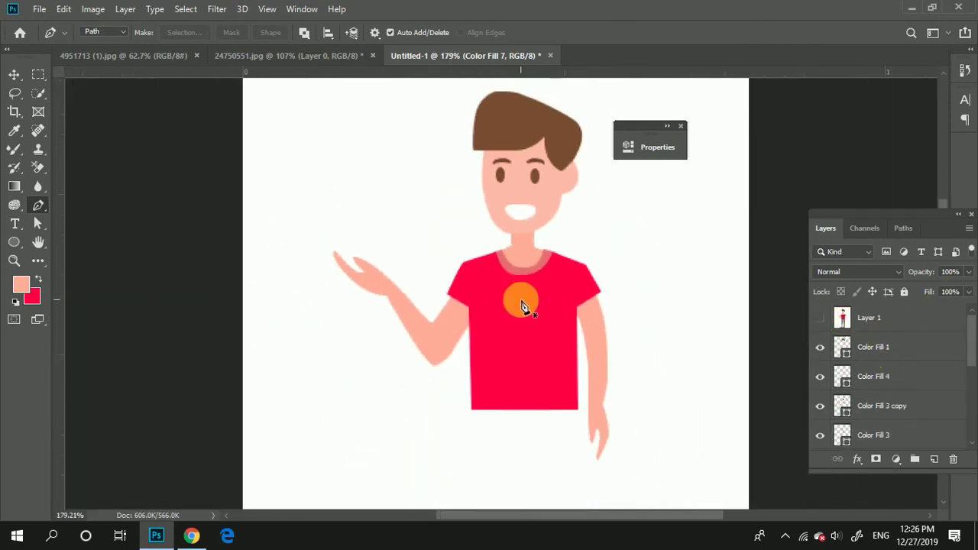
scroll(519, 310, down, 2)
scroll(518, 218, up, 3)
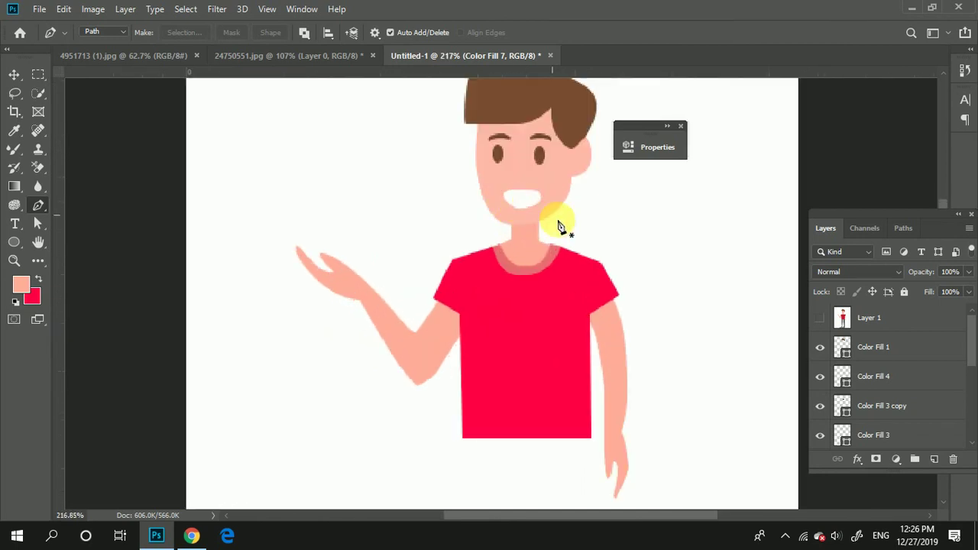
click(820, 317)
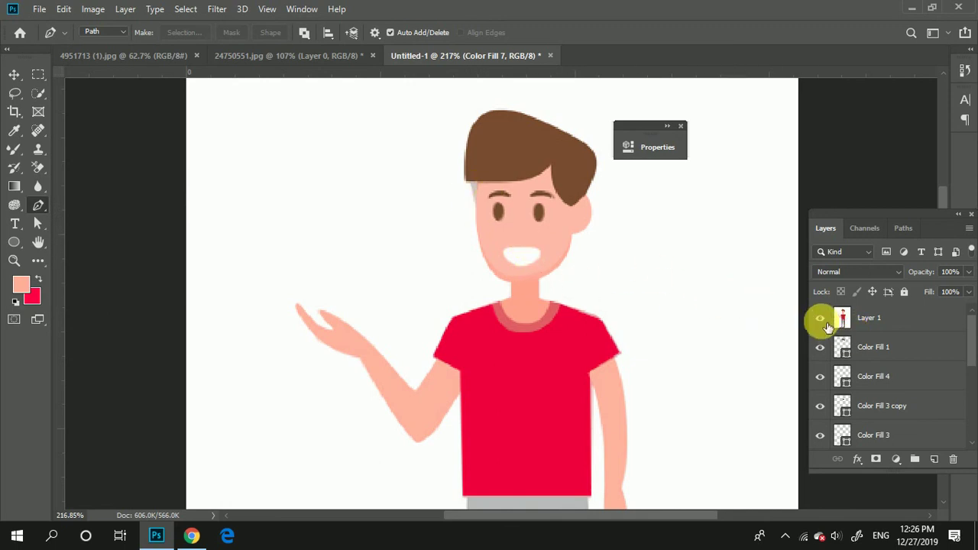
click(822, 321)
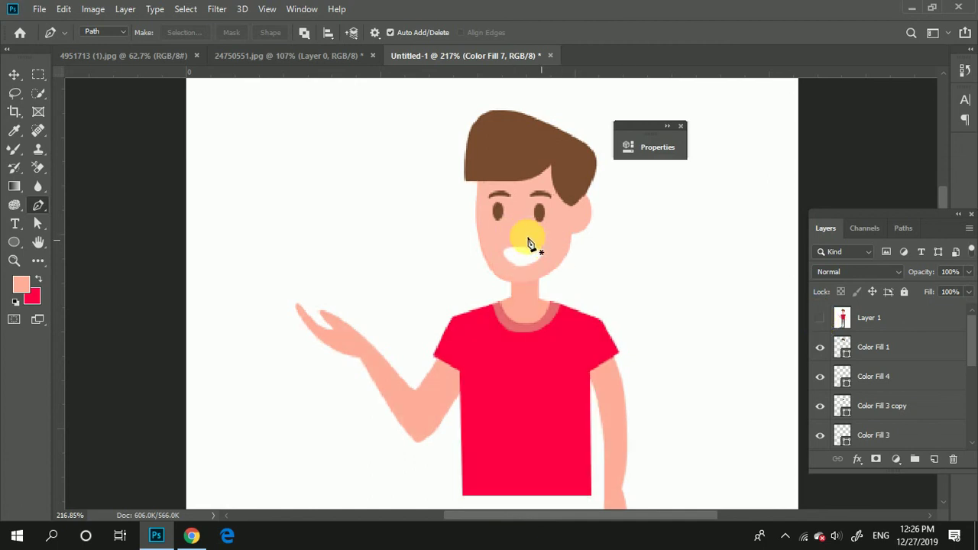
scroll(519, 229, up, 2)
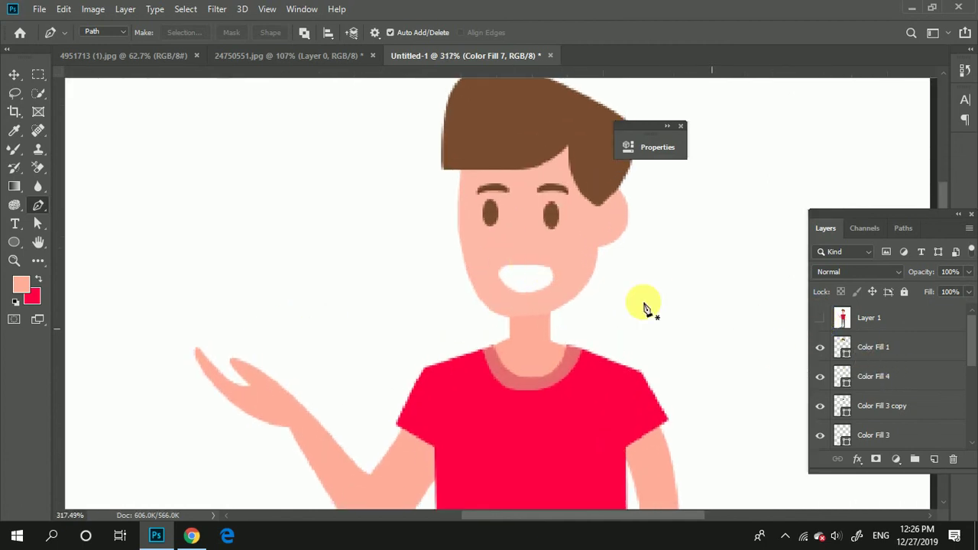
click(14, 75)
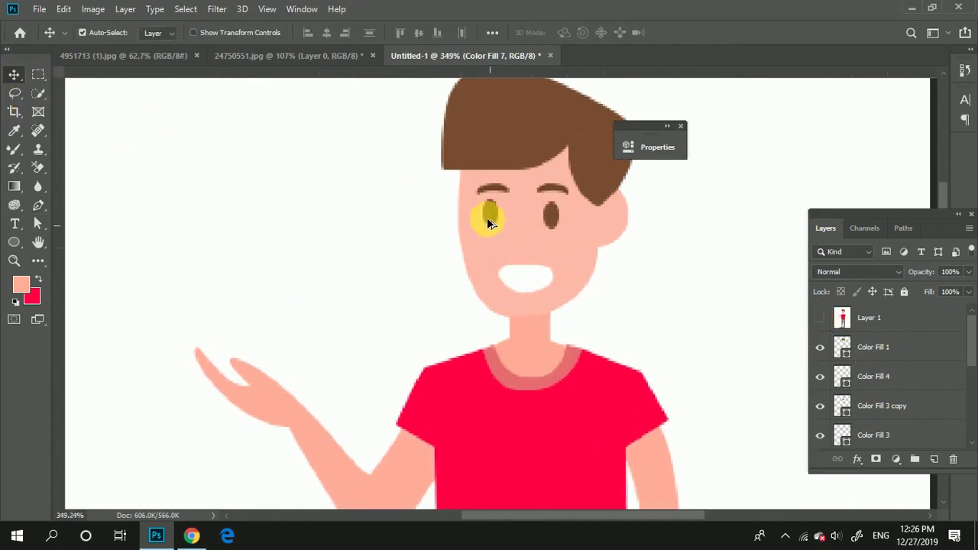
scroll(488, 211, up, 2)
Step: Select the left eye's ellipse layer and toggle its visibility to check it
click(488, 206)
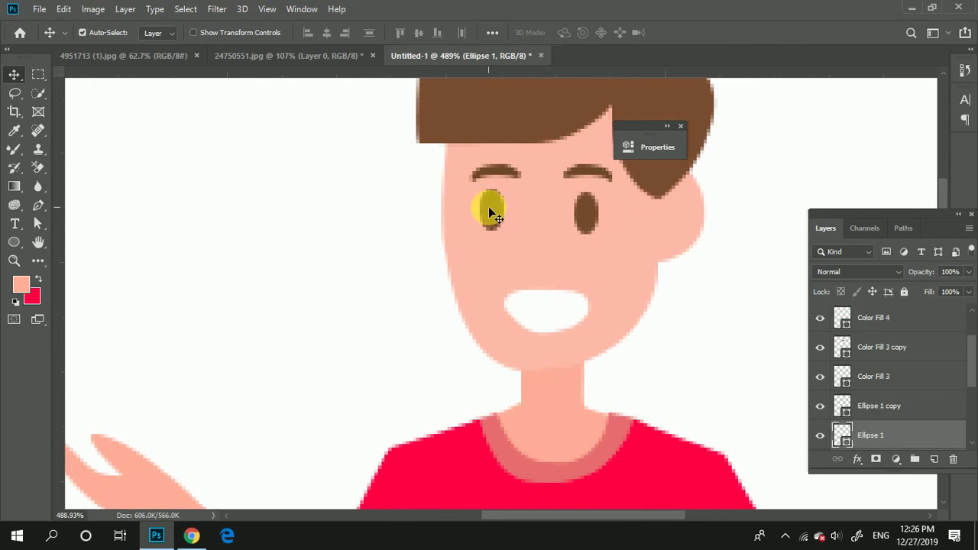
click(821, 436)
click(819, 436)
Step: On a new layer, draw a tiny white ellipse highlight on the right eye
click(933, 459)
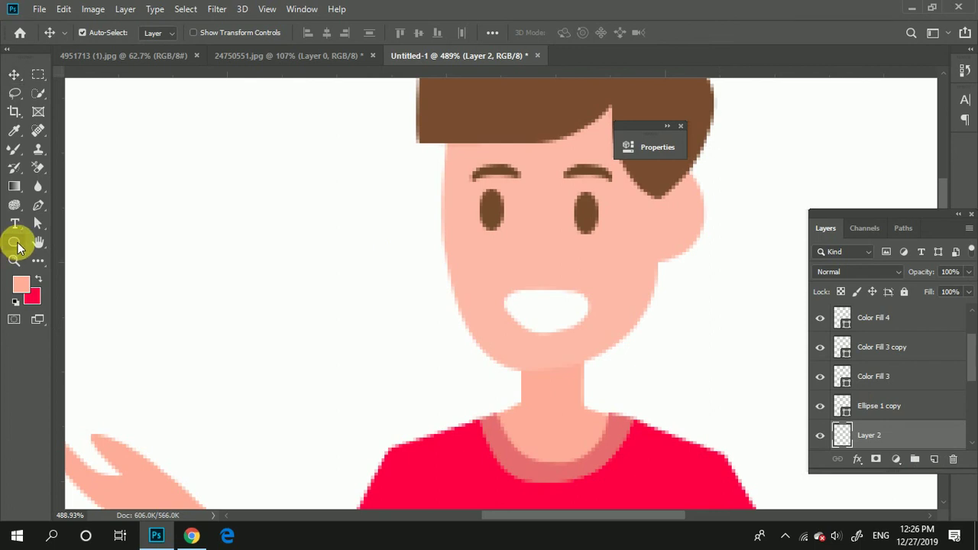
drag(14, 242, 80, 271)
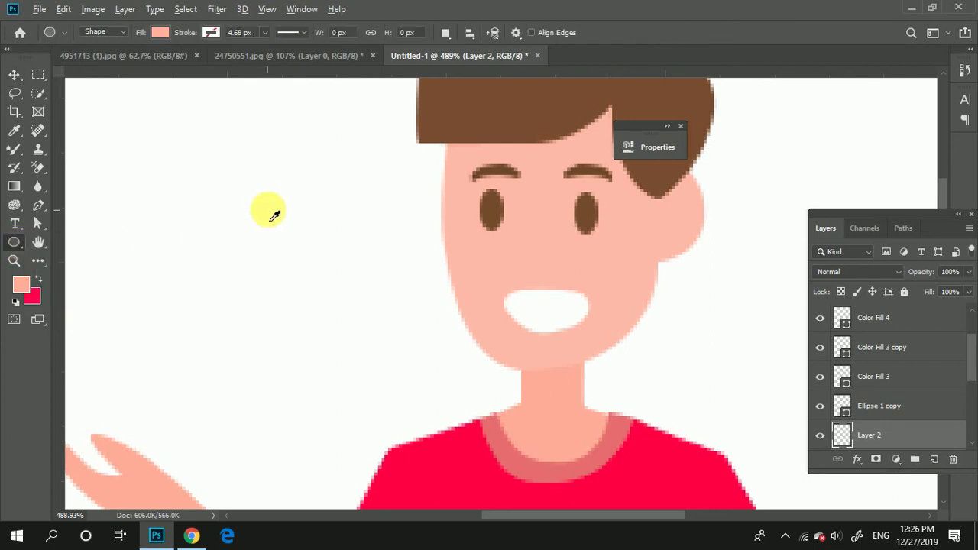
key(x)
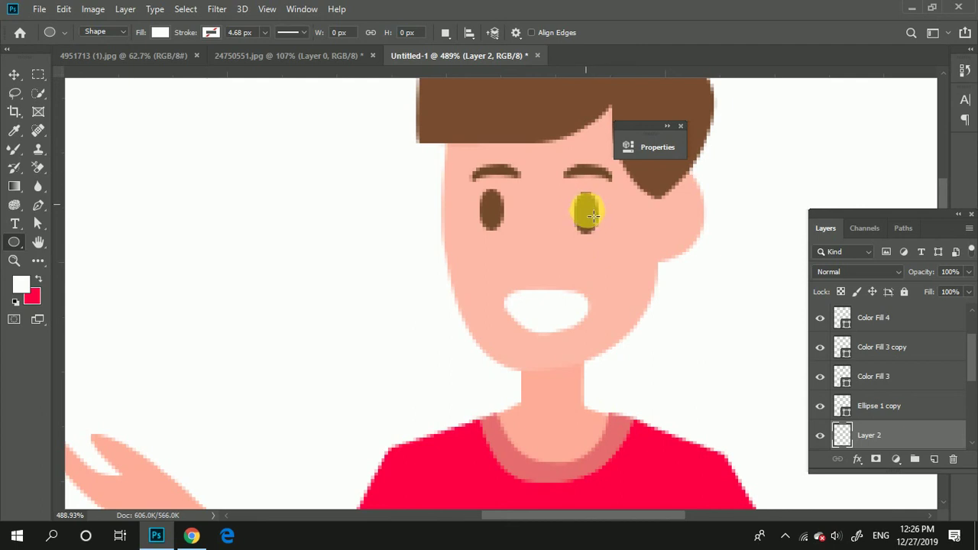
drag(590, 207, 597, 224)
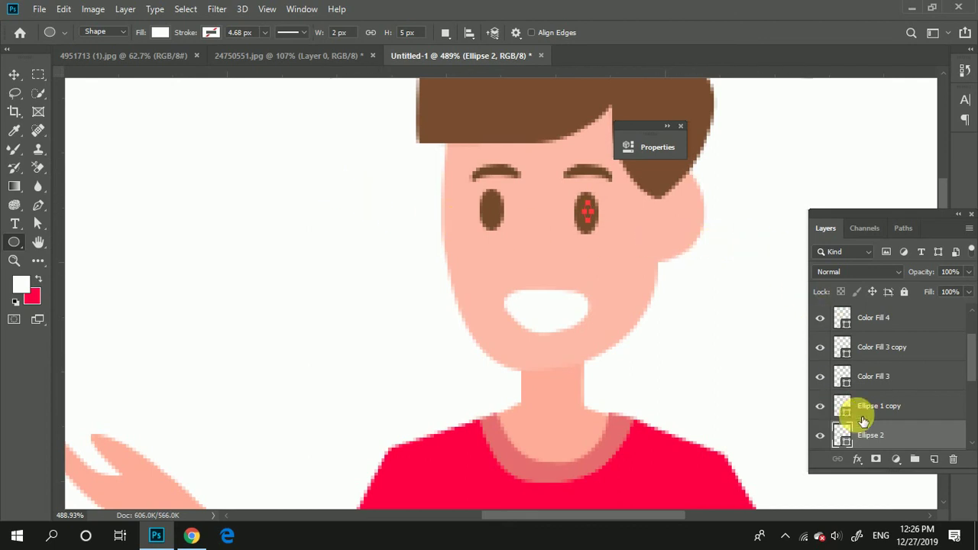
click(13, 75)
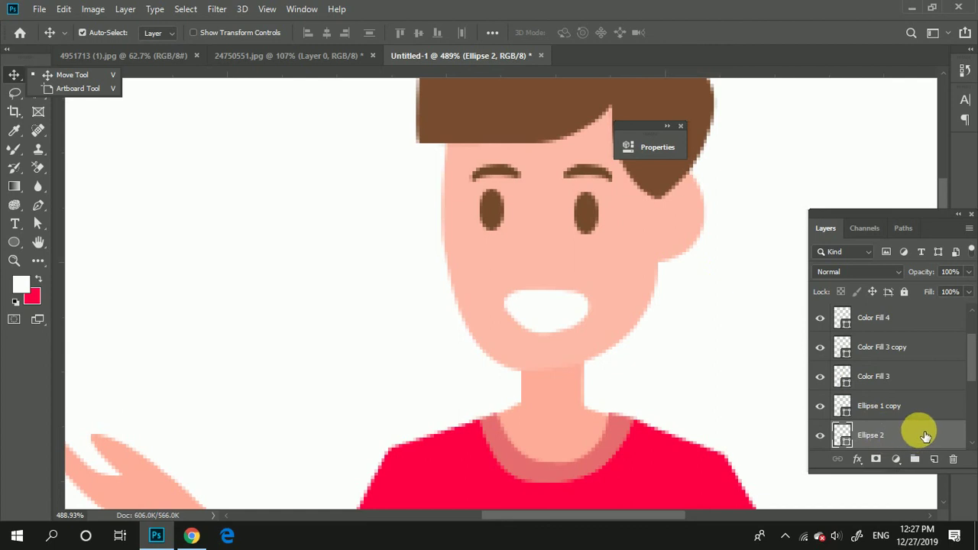
scroll(922, 420, up, 1)
scroll(921, 408, down, 1)
Step: Move the Ellipse 2 layer above Color Fill 1 so the highlight shows
drag(912, 436, 938, 397)
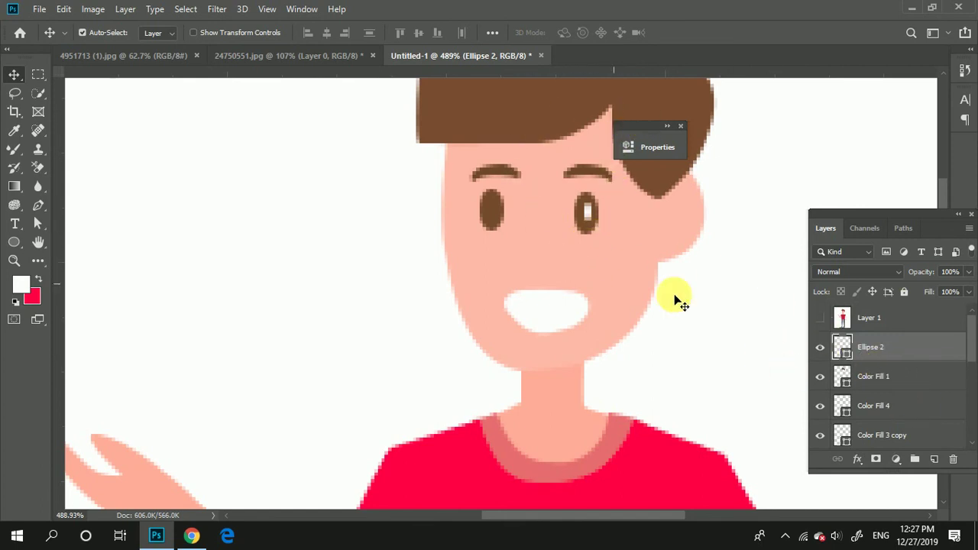
scroll(611, 264, up, 2)
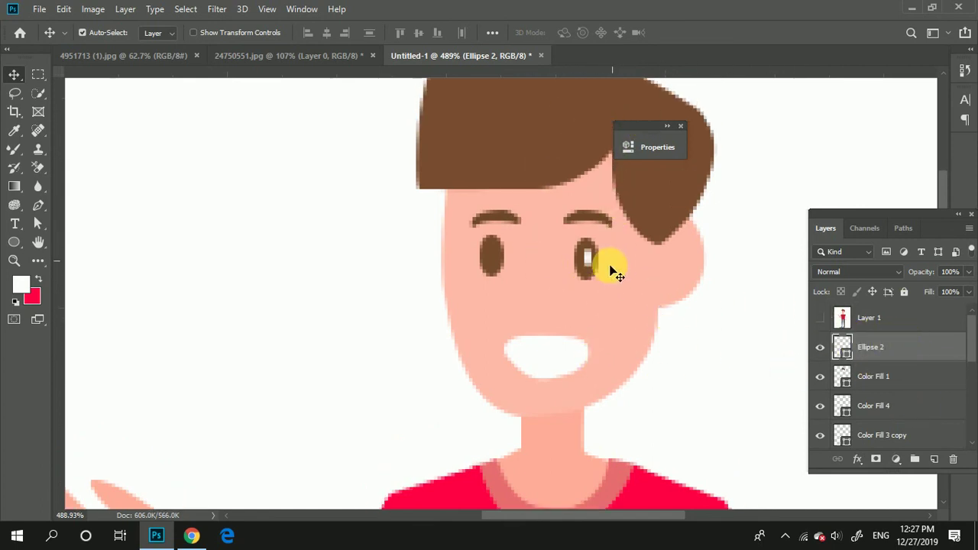
scroll(603, 309, down, 3)
scroll(602, 308, down, 2)
scroll(599, 290, up, 2)
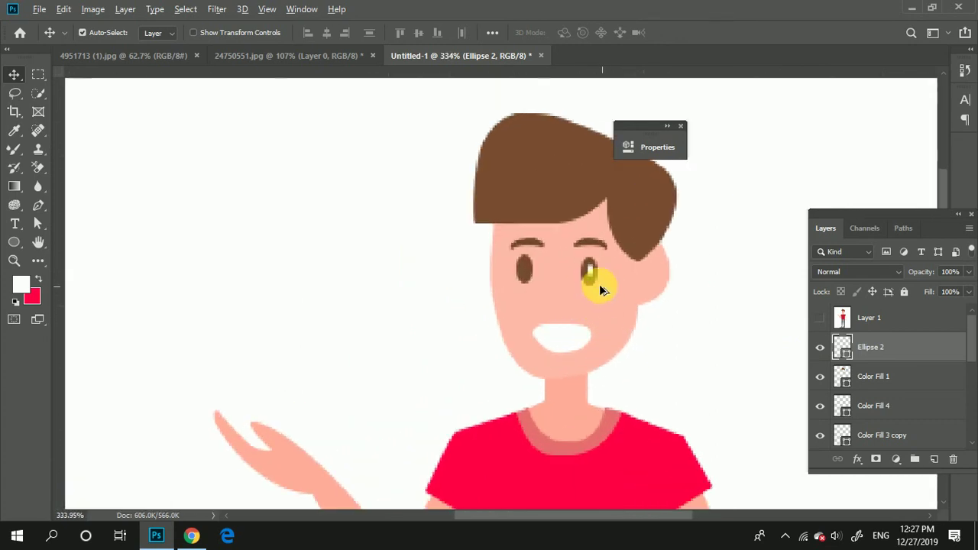
Step: Turn off Auto-Select and Alt-drag a copy of the highlight onto the left eye
click(82, 32)
mouse_move(596, 277)
mouse_down()
mouse_move(549, 291)
mouse_move(527, 278)
mouse_up()
scroll(526, 284, up, 3)
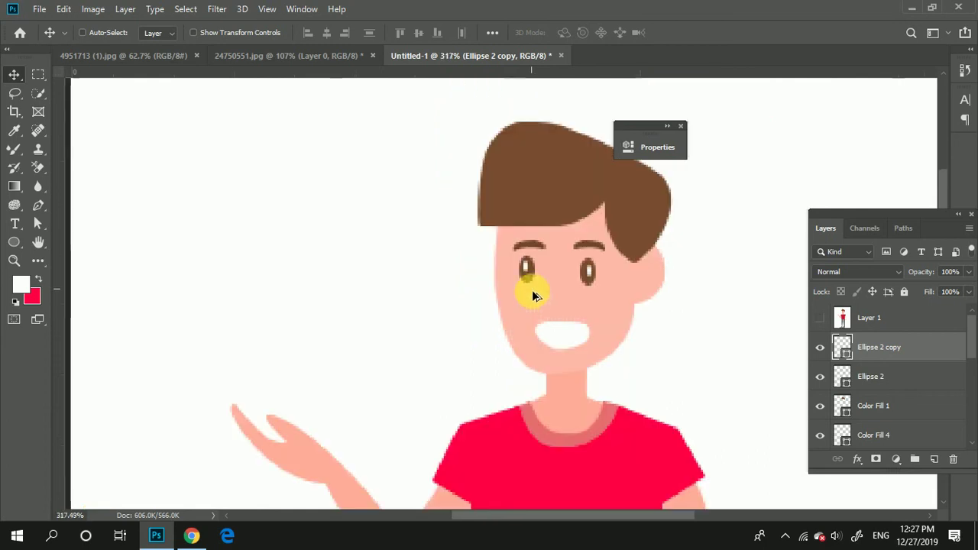
Step: Nudge the Ellipse 2 copy highlight a few pixels left within the left eye
scroll(531, 290, down, 2)
scroll(502, 301, down, 1)
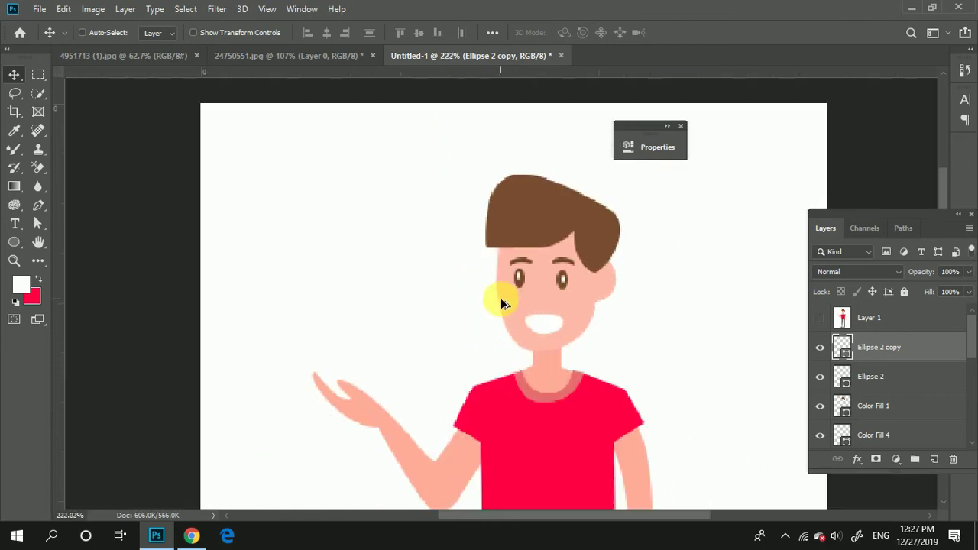
scroll(500, 303, down, 1)
scroll(499, 296, down, 2)
scroll(507, 264, down, 1)
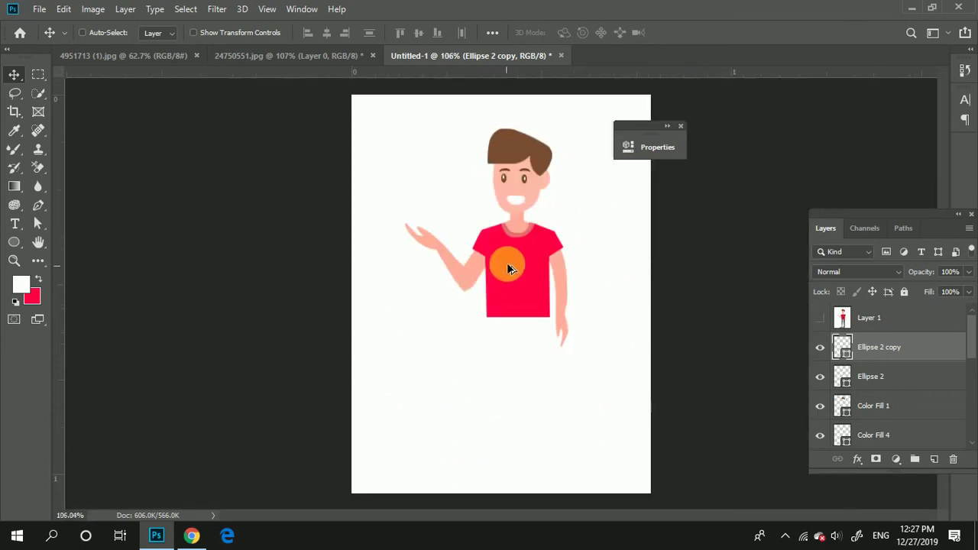
scroll(518, 242, up, 1)
scroll(513, 240, up, 2)
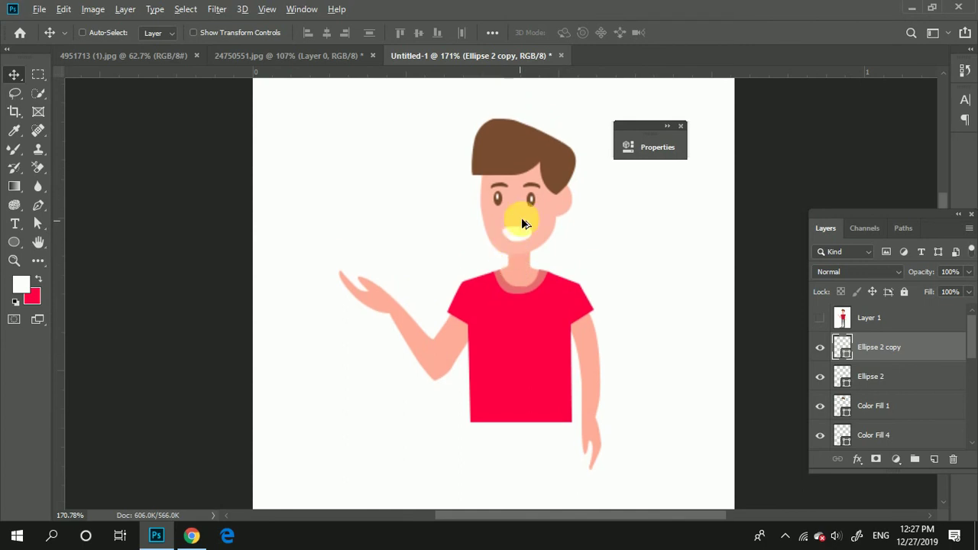
scroll(521, 215, down, 1)
scroll(519, 216, down, 1)
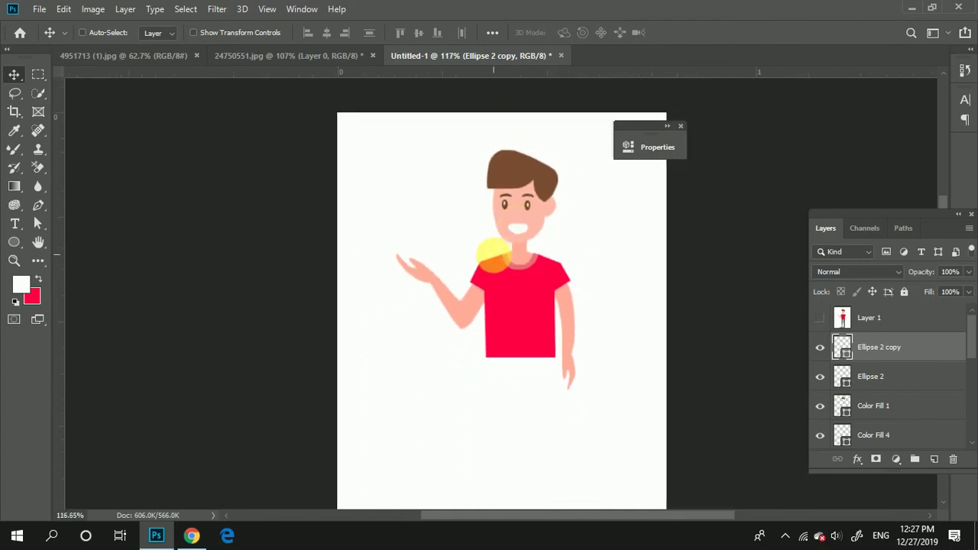
scroll(515, 283, up, 1)
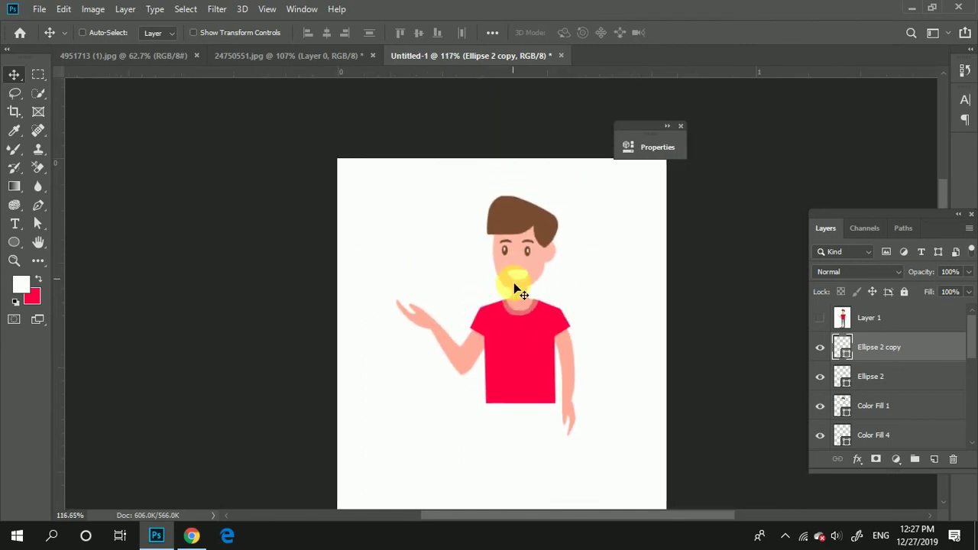
scroll(519, 308, up, 2)
drag(518, 308, 514, 307)
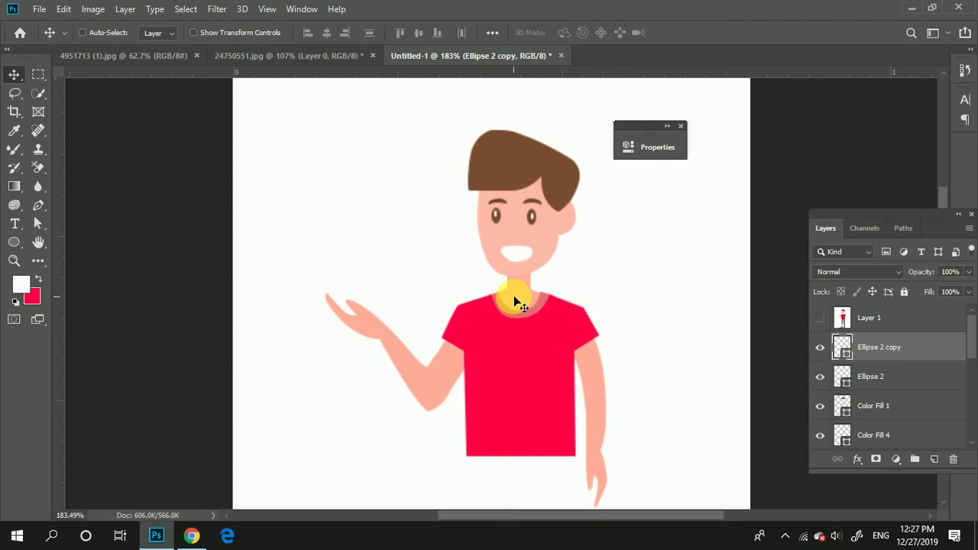
scroll(513, 295, up, 1)
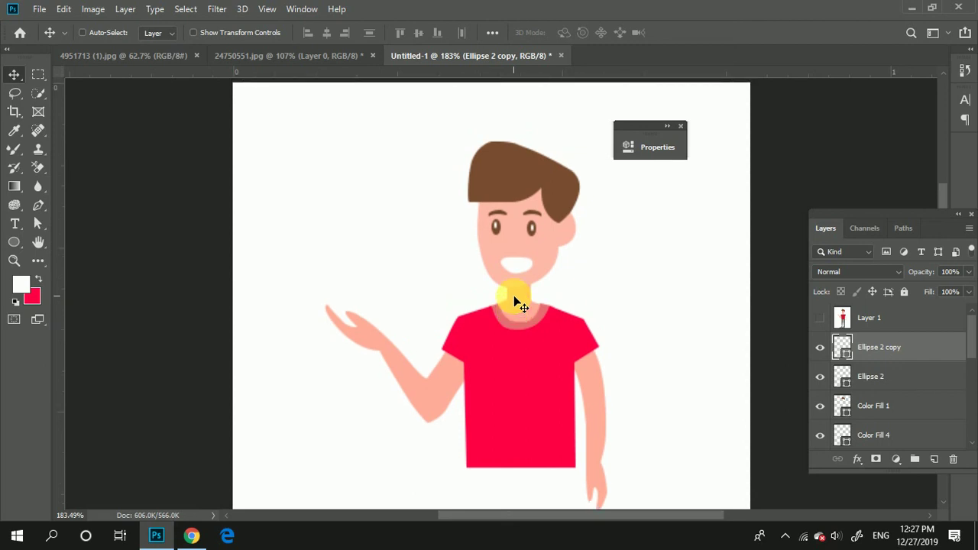